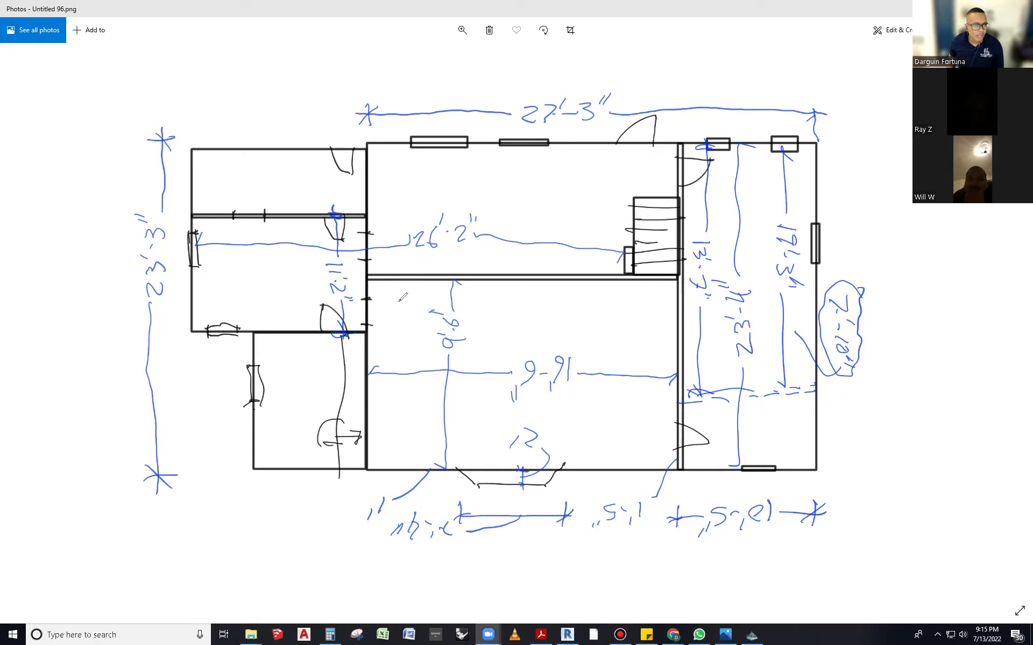
# - Mark red vertical joist lines across the upper and lower middle rooms, bearing on the wall between them
pyautogui.moveTo(375, 271)
pyautogui.mouseDown()
pyautogui.moveTo(368, 277)
pyautogui.moveTo(408, 287)
pyautogui.moveTo(674, 279)
pyautogui.moveTo(634, 262)
pyautogui.moveTo(372, 267)
pyautogui.mouseUp()
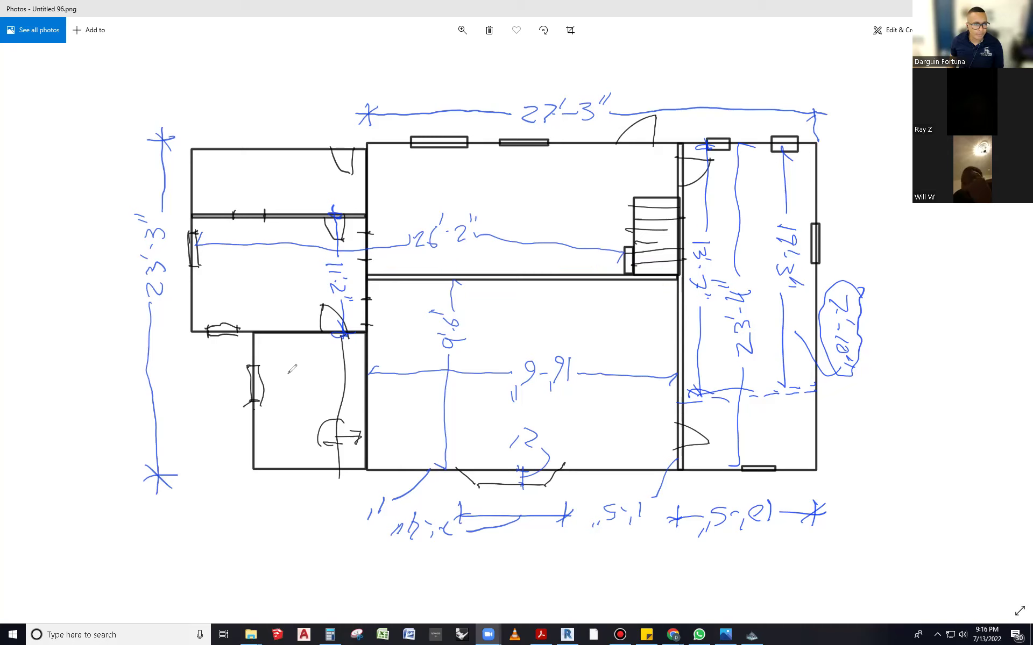
pyautogui.moveTo(512, 339)
pyautogui.mouseDown()
pyautogui.moveTo(474, 388)
pyautogui.moveTo(592, 365)
pyautogui.moveTo(564, 342)
pyautogui.mouseUp()
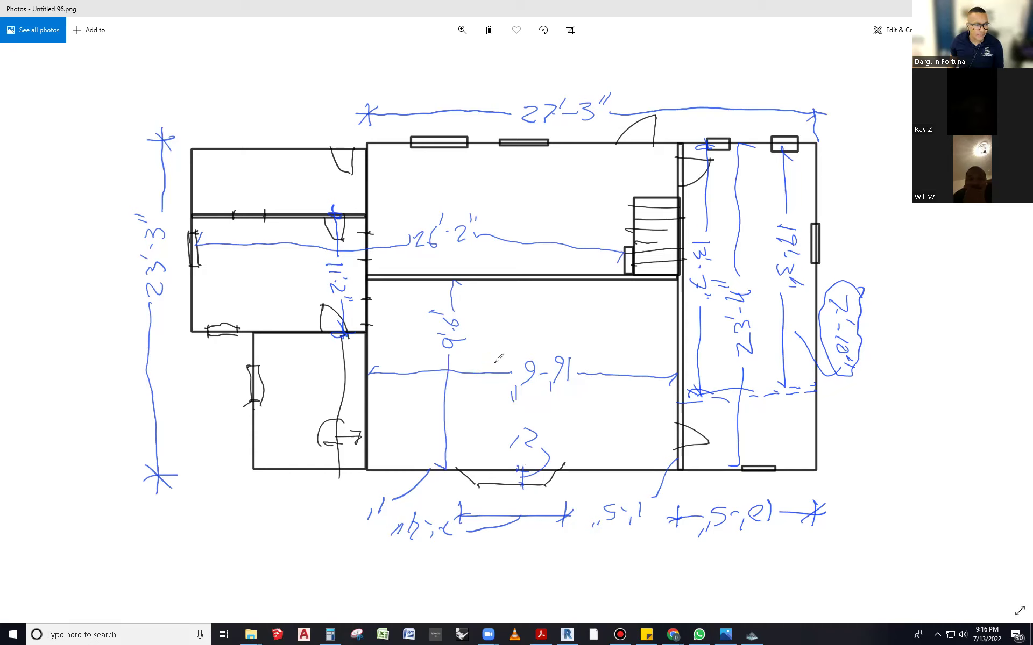
pyautogui.moveTo(394, 144); pyautogui.dragTo(391, 278)
pyautogui.moveTo(421, 144); pyautogui.dragTo(428, 285)
pyautogui.moveTo(460, 143); pyautogui.dragTo(470, 275)
pyautogui.moveTo(500, 141); pyautogui.dragTo(512, 287)
pyautogui.moveTo(548, 139); pyautogui.dragTo(553, 281)
pyautogui.moveTo(596, 146); pyautogui.dragTo(600, 274)
pyautogui.moveTo(630, 129); pyautogui.dragTo(625, 472)
pyautogui.moveTo(586, 274); pyautogui.dragTo(589, 421)
pyautogui.moveTo(590, 462); pyautogui.dragTo(590, 464)
pyautogui.moveTo(532, 268); pyautogui.dragTo(533, 474)
pyautogui.moveTo(483, 265); pyautogui.dragTo(494, 466)
pyautogui.moveTo(446, 276); pyautogui.dragTo(450, 471)
pyautogui.moveTo(408, 273); pyautogui.dragTo(410, 469)
# - Draw a red span line with end ticks above the plan along the length of the middle rooms
pyautogui.moveTo(350, 86); pyautogui.dragTo(619, 90)
pyautogui.moveTo(692, 88); pyautogui.dragTo(684, 106)
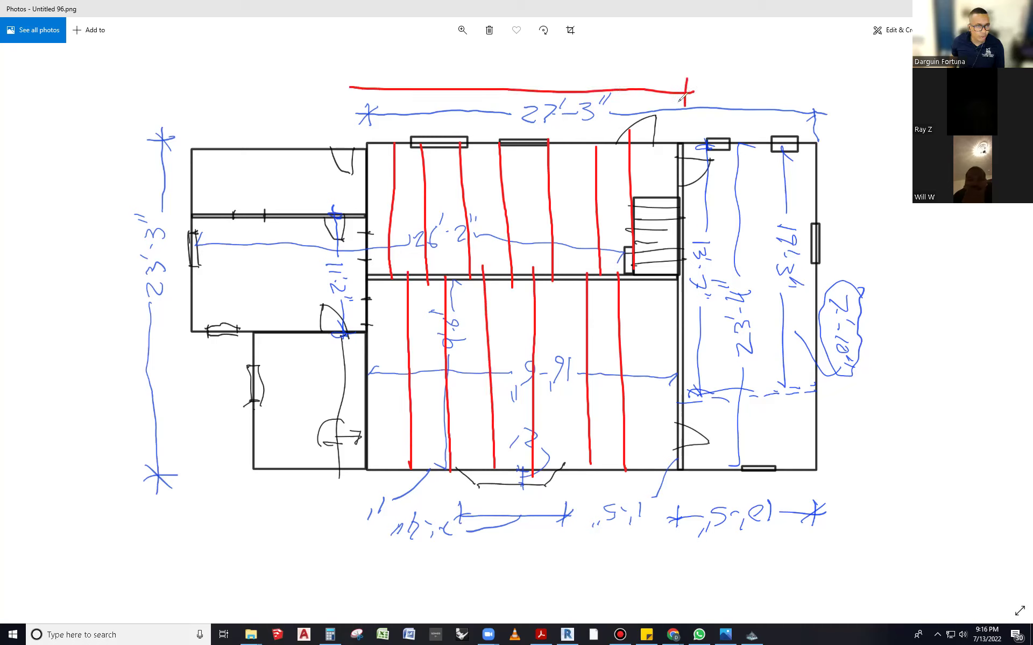
pyautogui.moveTo(363, 70)
pyautogui.mouseDown()
pyautogui.moveTo(364, 88)
pyautogui.moveTo(376, 87)
pyautogui.mouseUp()
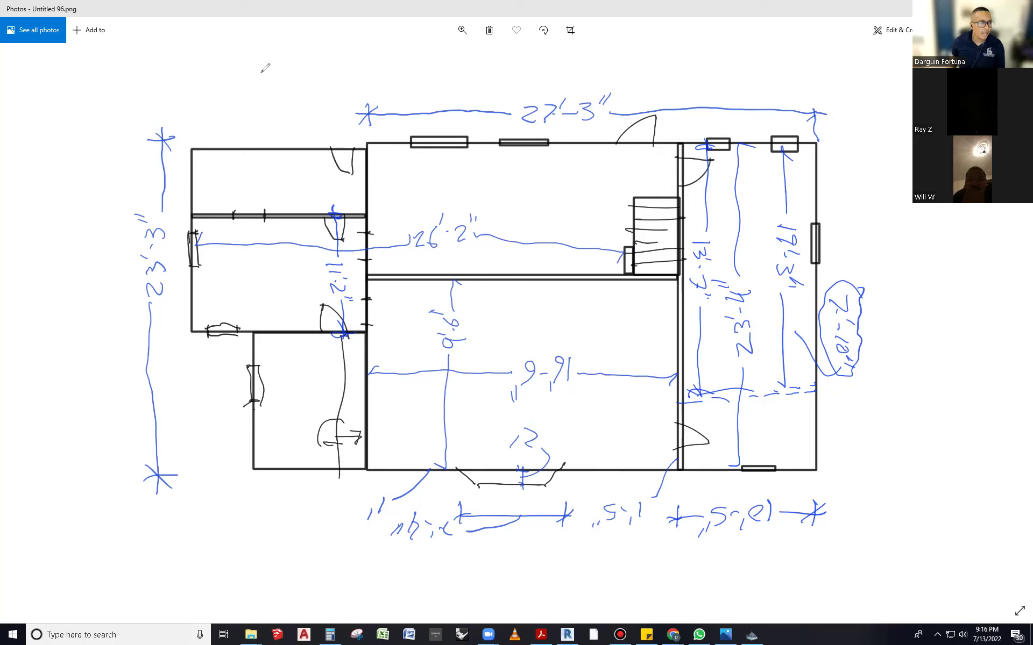
# - Write "LVL" and the sizing rule 10' = 10" above the plan, and circle both values of the rule
pyautogui.moveTo(254, 58)
pyautogui.mouseDown()
pyautogui.moveTo(268, 87)
pyautogui.moveTo(296, 56)
pyautogui.moveTo(318, 84)
pyautogui.mouseUp()
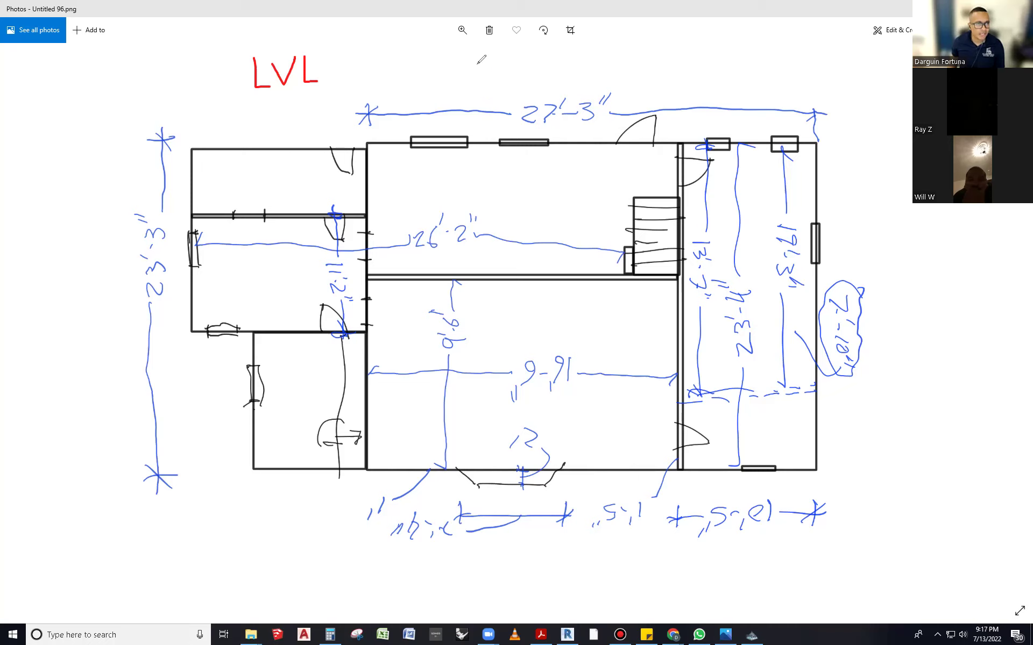
pyautogui.moveTo(474, 60)
pyautogui.mouseDown()
pyautogui.moveTo(474, 87)
pyautogui.moveTo(496, 78)
pyautogui.moveTo(484, 66)
pyautogui.mouseUp()
pyautogui.moveTo(496, 63)
pyautogui.mouseDown()
pyautogui.moveTo(549, 86)
pyautogui.moveTo(579, 68)
pyautogui.mouseUp()
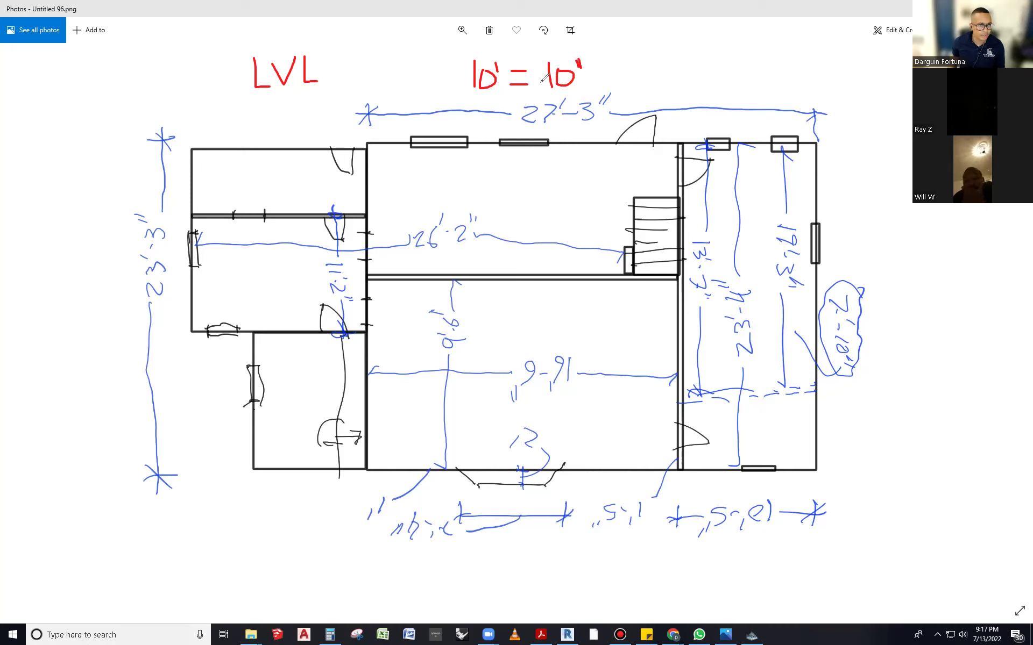
pyautogui.moveTo(579, 60)
pyautogui.mouseDown()
pyautogui.moveTo(554, 86)
pyautogui.moveTo(586, 52)
pyautogui.mouseUp()
pyautogui.moveTo(467, 57)
pyautogui.mouseDown()
pyautogui.moveTo(460, 67)
pyautogui.moveTo(497, 92)
pyautogui.moveTo(477, 52)
pyautogui.mouseUp()
# - Circle the 16'-6" room dimension and draw an arrow from LVL to a handwritten 16" beam depth
pyautogui.moveTo(584, 350)
pyautogui.mouseDown()
pyautogui.moveTo(497, 370)
pyautogui.moveTo(503, 415)
pyautogui.moveTo(585, 350)
pyautogui.mouseUp()
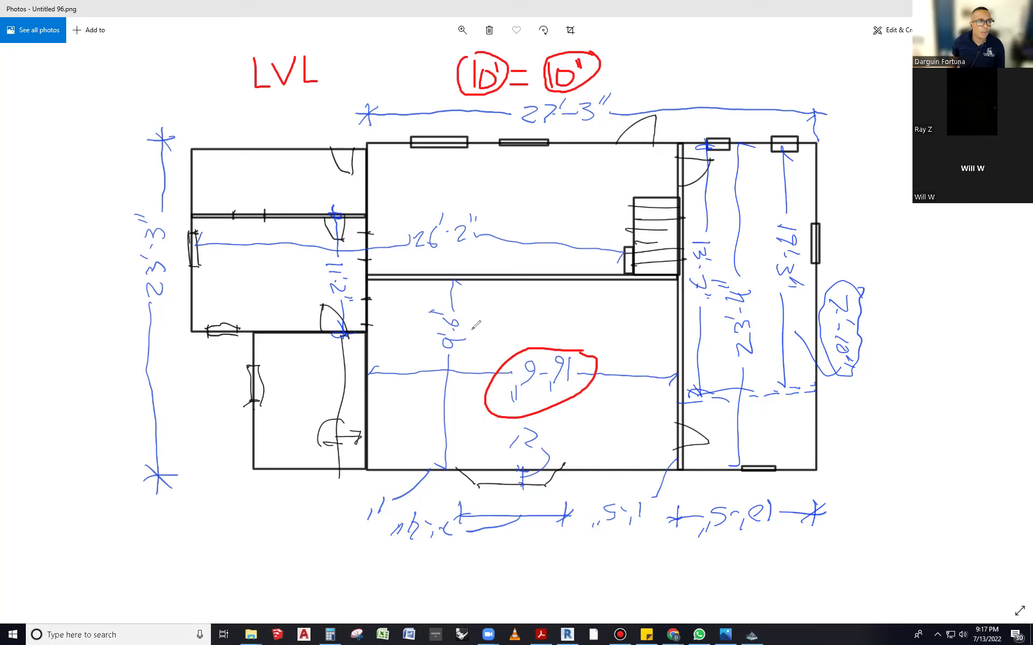
pyautogui.moveTo(313, 62)
pyautogui.mouseDown()
pyautogui.moveTo(388, 320)
pyautogui.moveTo(509, 324)
pyautogui.mouseUp()
pyautogui.moveTo(485, 306)
pyautogui.mouseDown()
pyautogui.moveTo(508, 325)
pyautogui.moveTo(492, 333)
pyautogui.moveTo(534, 307)
pyautogui.mouseUp()
pyautogui.moveTo(538, 297); pyautogui.dragTo(537, 305)
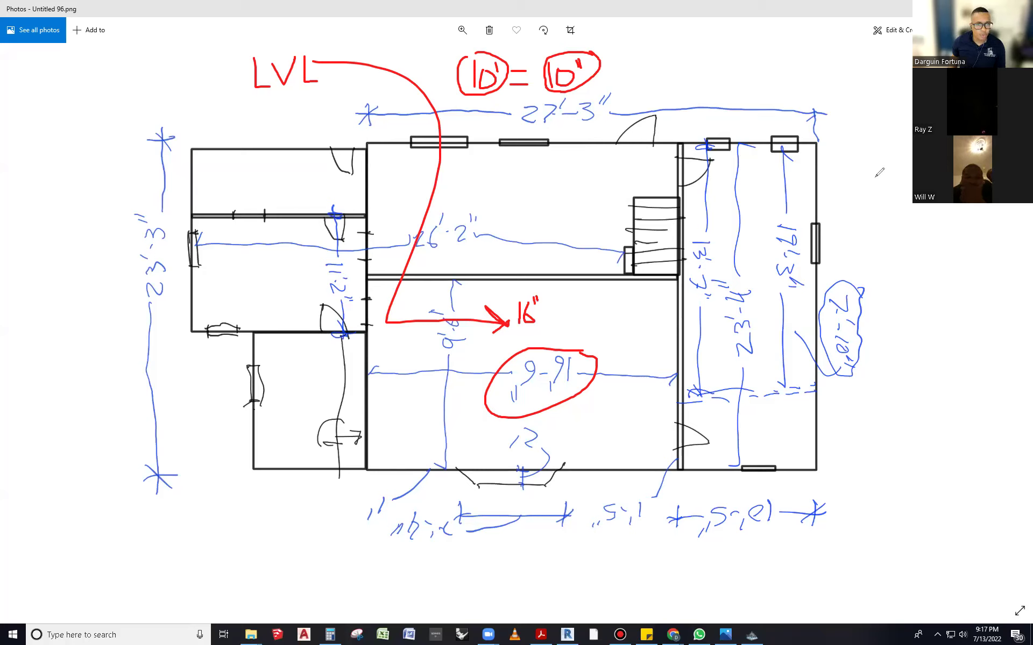
# - Sketch a beam in perspective beside the plan's outer wall, with a parallel line showing its thickness
pyautogui.moveTo(833, 197); pyautogui.dragTo(894, 161)
pyautogui.moveTo(833, 197)
pyautogui.mouseDown()
pyautogui.moveTo(836, 256)
pyautogui.moveTo(828, 218)
pyautogui.moveTo(841, 250)
pyautogui.moveTo(913, 191)
pyautogui.mouseUp()
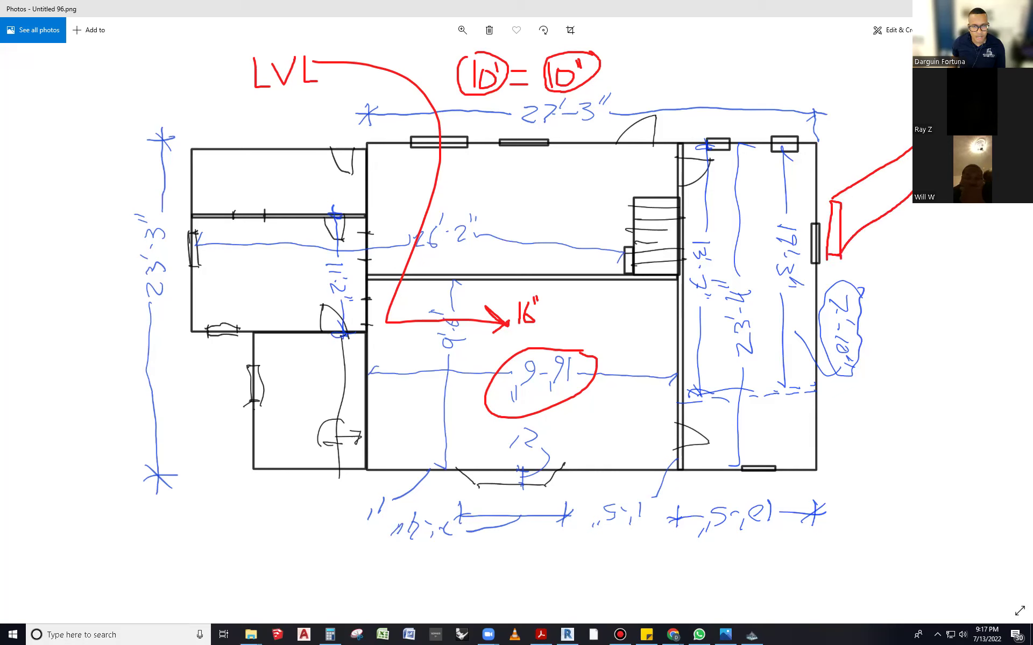
pyautogui.moveTo(836, 203); pyautogui.dragTo(913, 156)
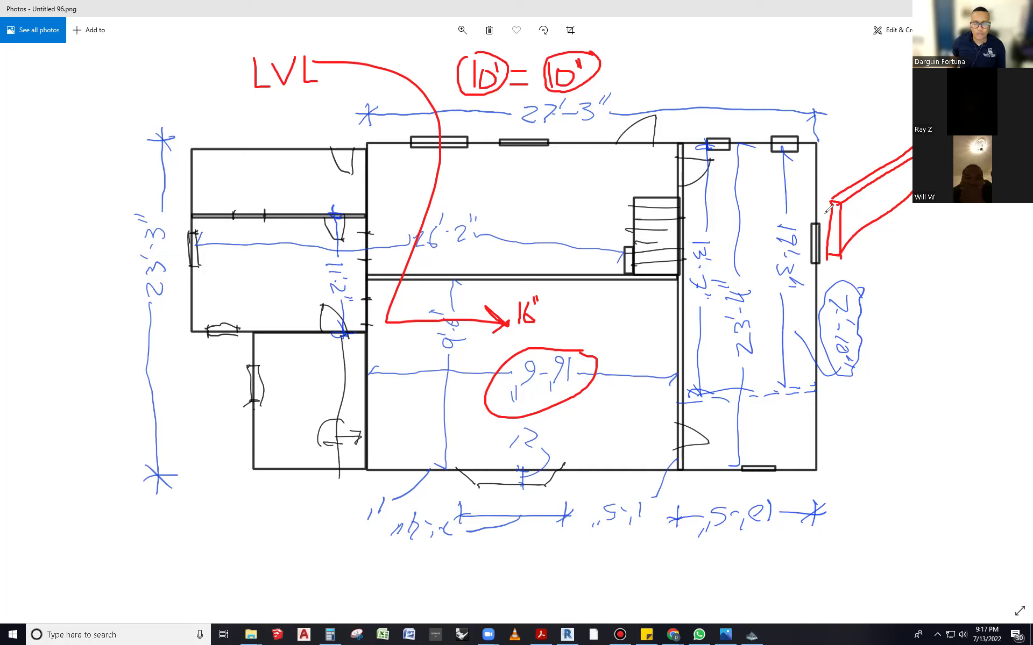
# - Add depth and length arrows to the beam sketch with lines relating them to the 16" note, and erase all markup
pyautogui.moveTo(811, 193)
pyautogui.mouseDown()
pyautogui.moveTo(812, 272)
pyautogui.moveTo(818, 256)
pyautogui.mouseUp()
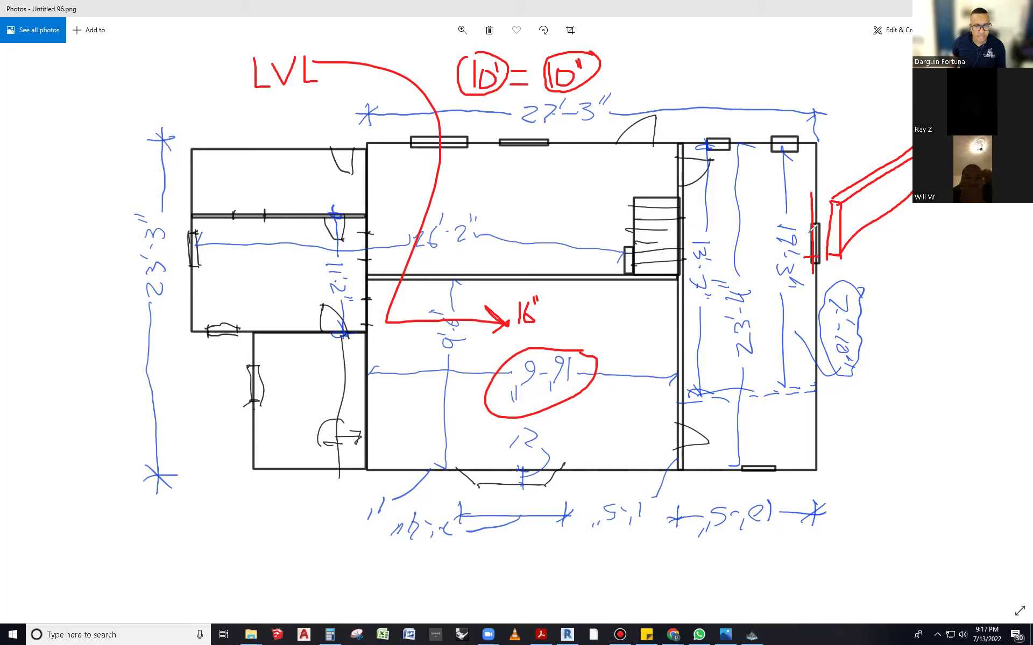
pyautogui.moveTo(797, 193); pyautogui.dragTo(813, 191)
pyautogui.moveTo(584, 316)
pyautogui.mouseDown()
pyautogui.moveTo(777, 200)
pyautogui.moveTo(838, 249)
pyautogui.mouseUp()
pyautogui.moveTo(825, 180)
pyautogui.mouseDown()
pyautogui.moveTo(905, 112)
pyautogui.moveTo(890, 110)
pyautogui.mouseUp()
pyautogui.moveTo(831, 166)
pyautogui.mouseDown()
pyautogui.moveTo(832, 179)
pyautogui.moveTo(727, 138)
pyautogui.moveTo(541, 228)
pyautogui.moveTo(540, 329)
pyautogui.mouseUp()
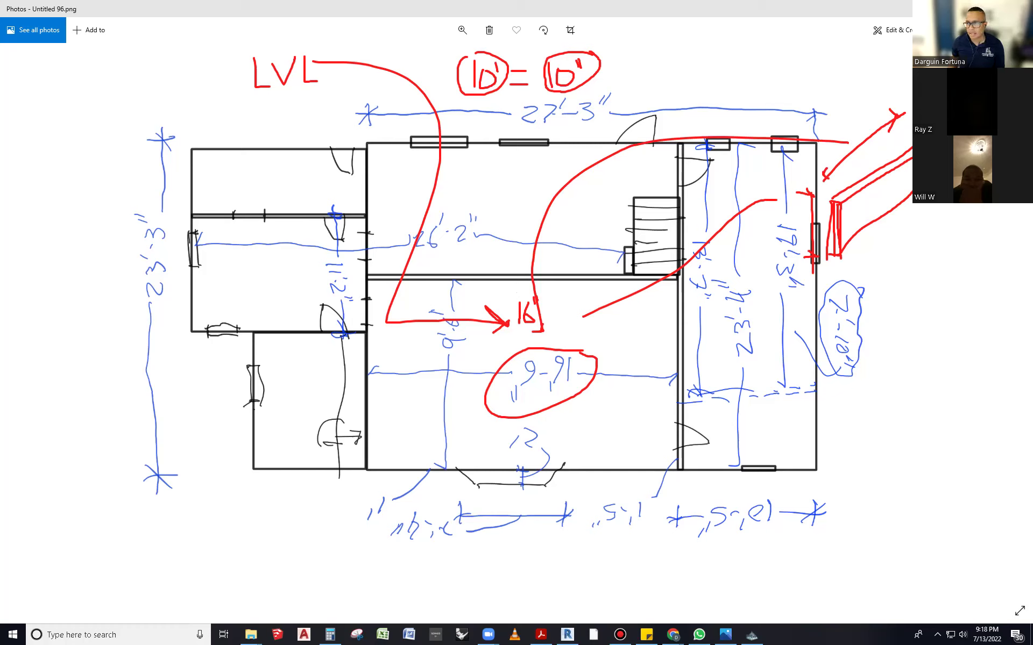
pyautogui.press('e')
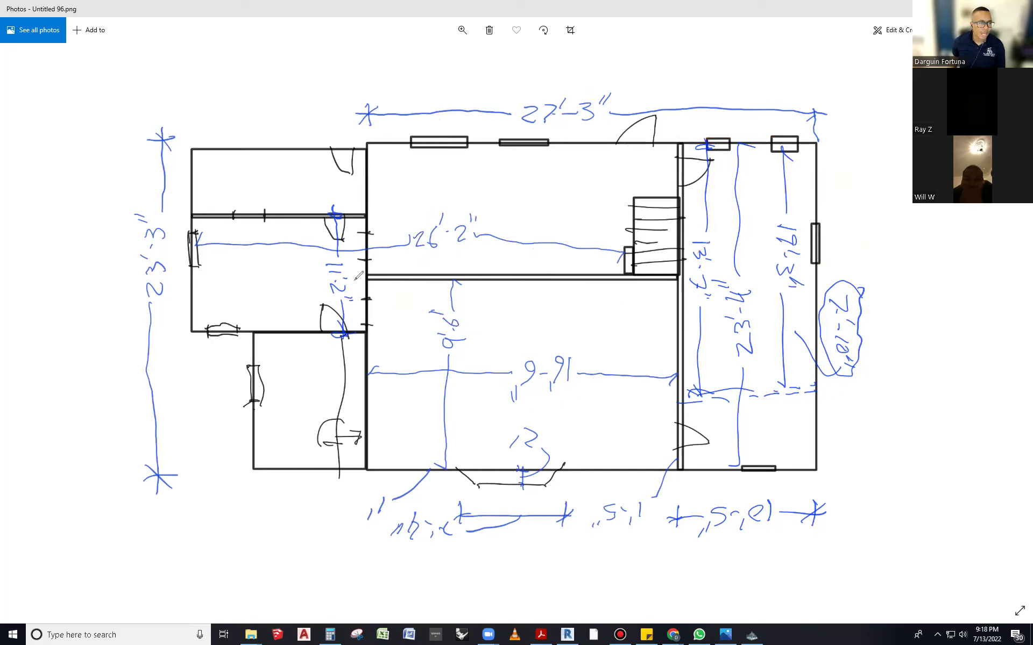
# - Circle both ends of the wall between the two middle rooms as the beam's support points
pyautogui.moveTo(370, 278); pyautogui.dragTo(373, 280)
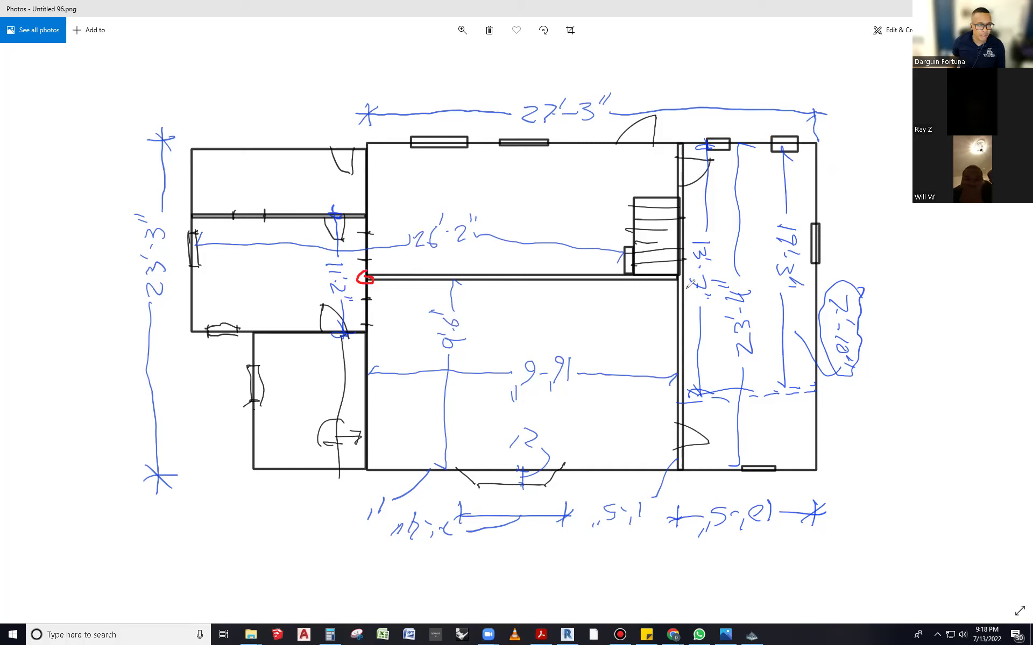
pyautogui.moveTo(678, 272)
pyautogui.mouseDown()
pyautogui.moveTo(671, 283)
pyautogui.moveTo(680, 274)
pyautogui.mouseUp()
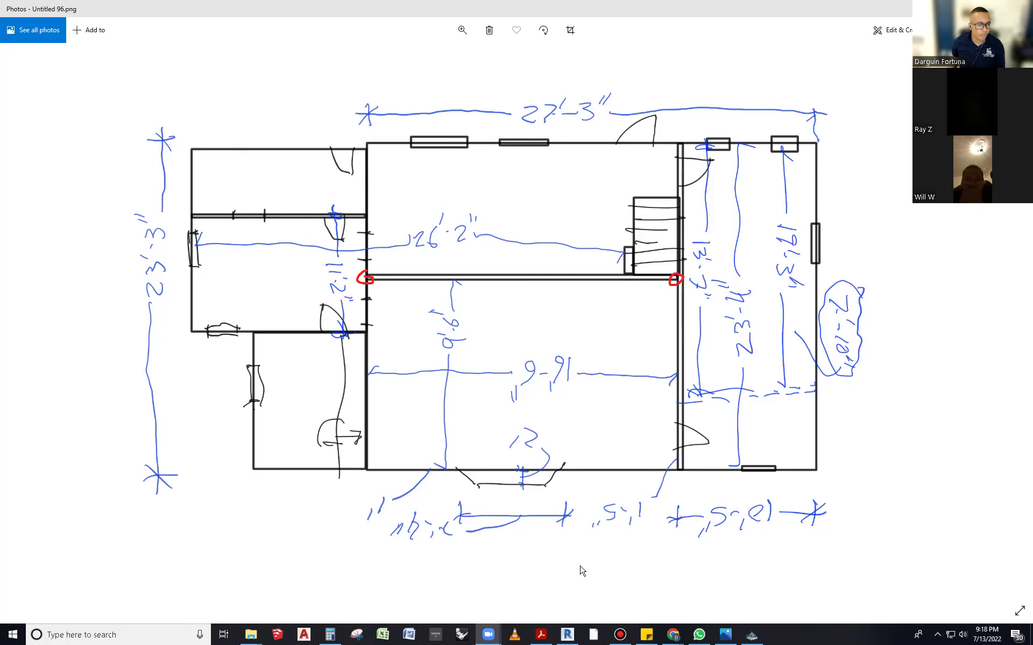
# - Switch to StruCalc and set the FLB2 floor beam's span length to 16.5 ft
pyautogui.click(752, 636)
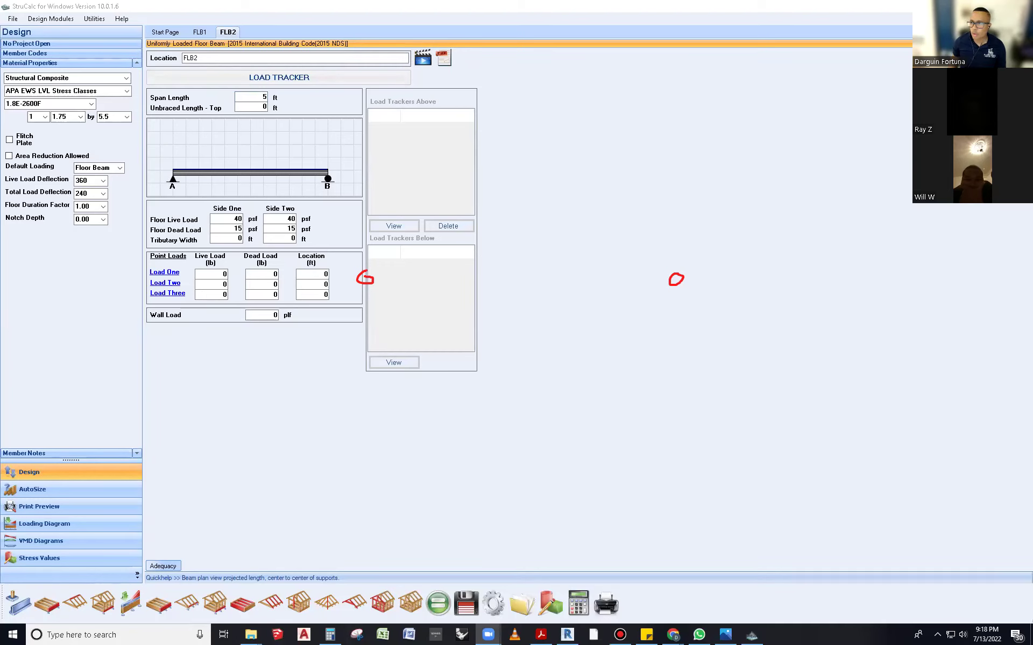
pyautogui.click(620, 279)
pyautogui.press('Tab')
pyautogui.click(242, 94)
pyautogui.press('Tab')
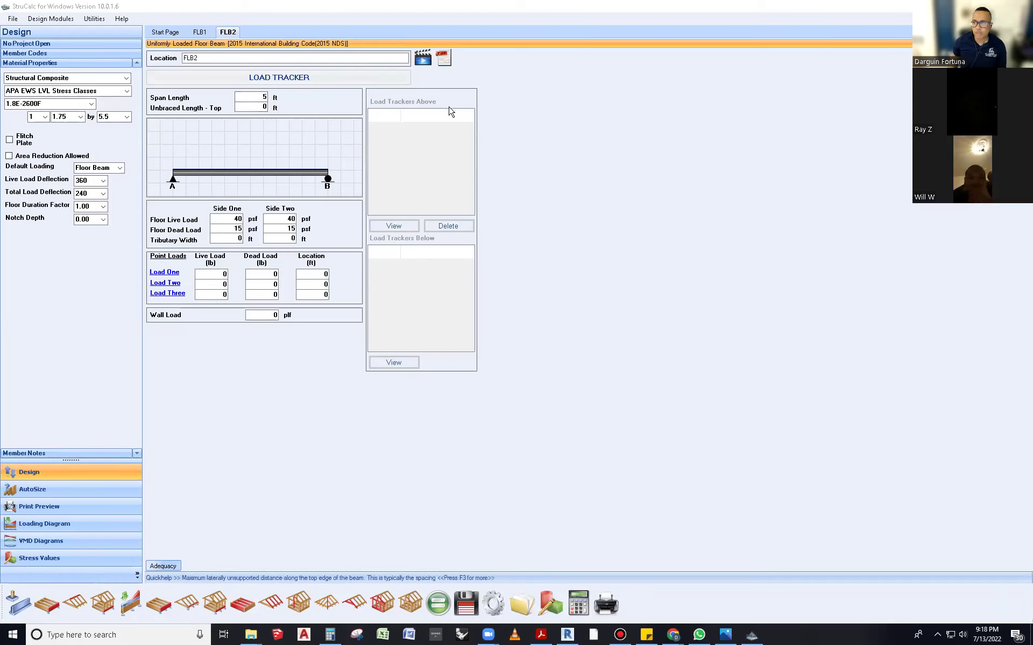
pyautogui.hotkey('shift', 'Tab')
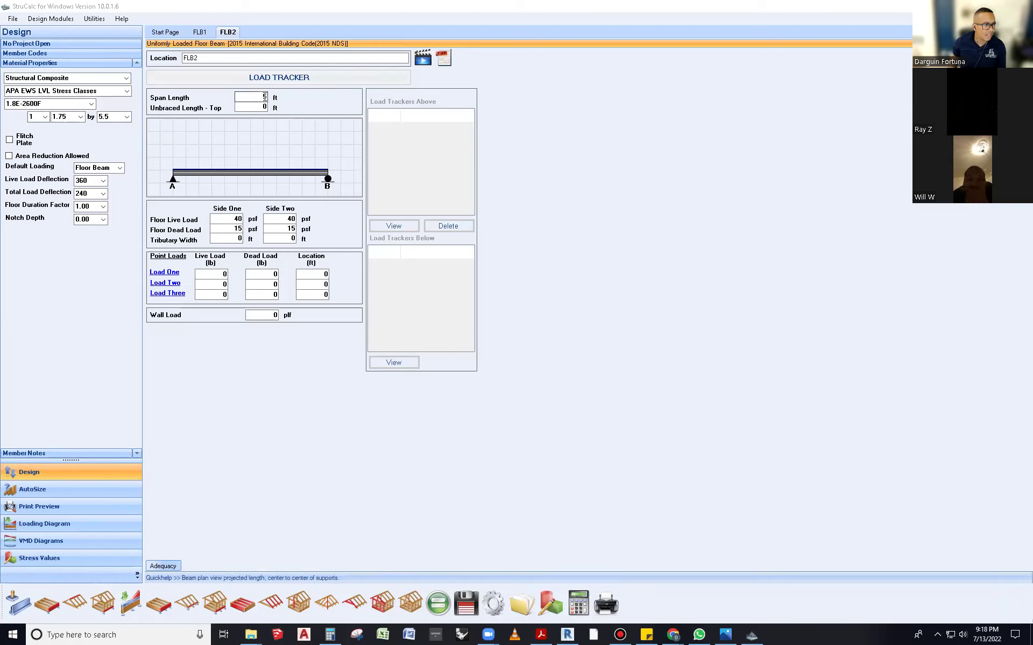
pyautogui.write('16.5')
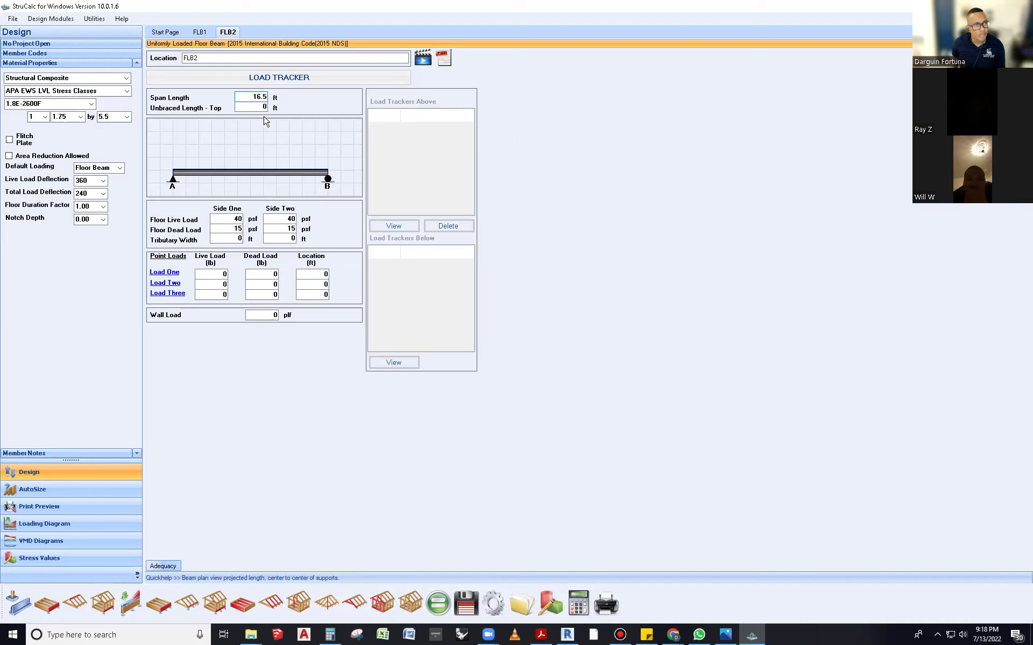
pyautogui.press('Tab')
pyautogui.click(241, 96)
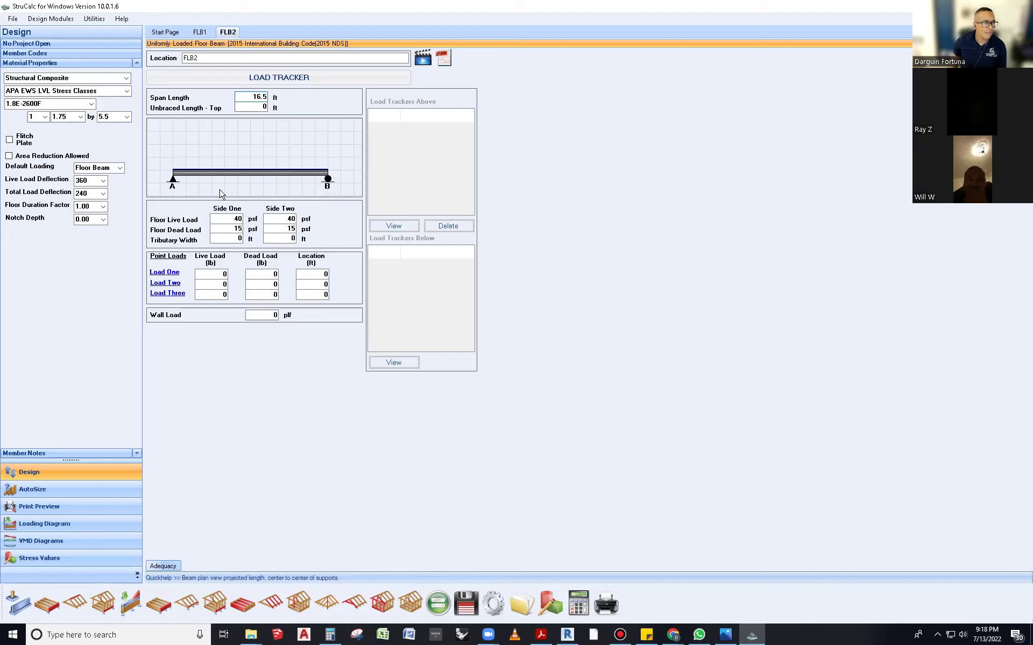
pyautogui.doubleClick(249, 97)
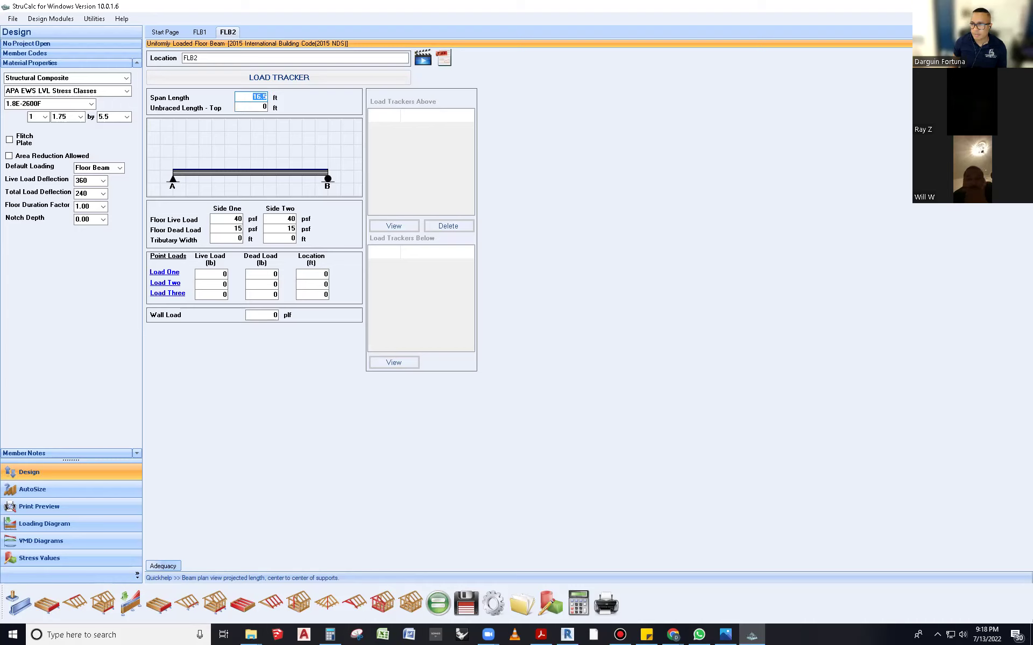
# - Circle the span length value and the Side One and Side Two tributary width values in red
pyautogui.moveTo(259, 87)
pyautogui.mouseDown()
pyautogui.moveTo(244, 106)
pyautogui.moveTo(271, 87)
pyautogui.mouseUp()
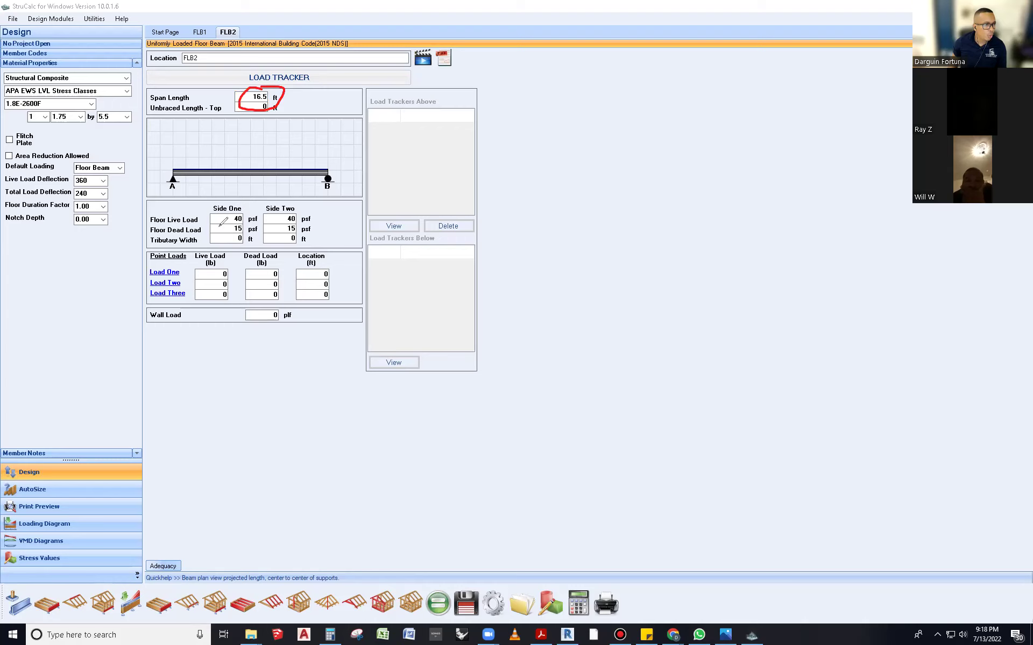
pyautogui.moveTo(225, 235)
pyautogui.mouseDown()
pyautogui.moveTo(258, 230)
pyautogui.moveTo(228, 235)
pyautogui.mouseUp()
pyautogui.moveTo(295, 232)
pyautogui.mouseDown()
pyautogui.moveTo(293, 246)
pyautogui.moveTo(304, 222)
pyautogui.mouseUp()
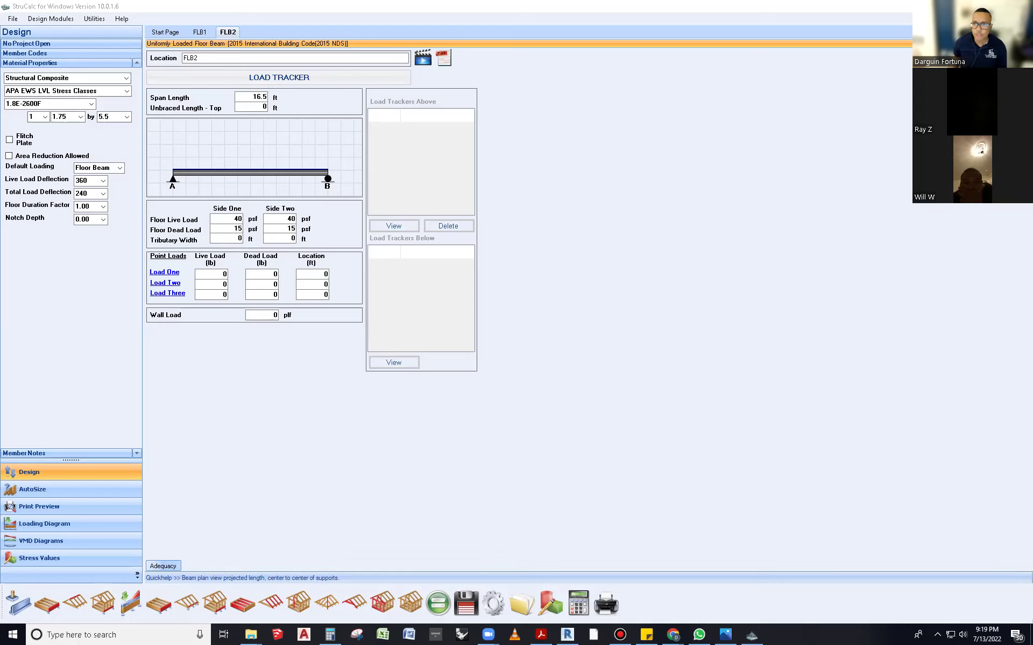
# - Switch to the floor plan in Photos, draw joist lines across the upper middle room, and number the two middle rooms 1 and 2
pyautogui.click(727, 635)
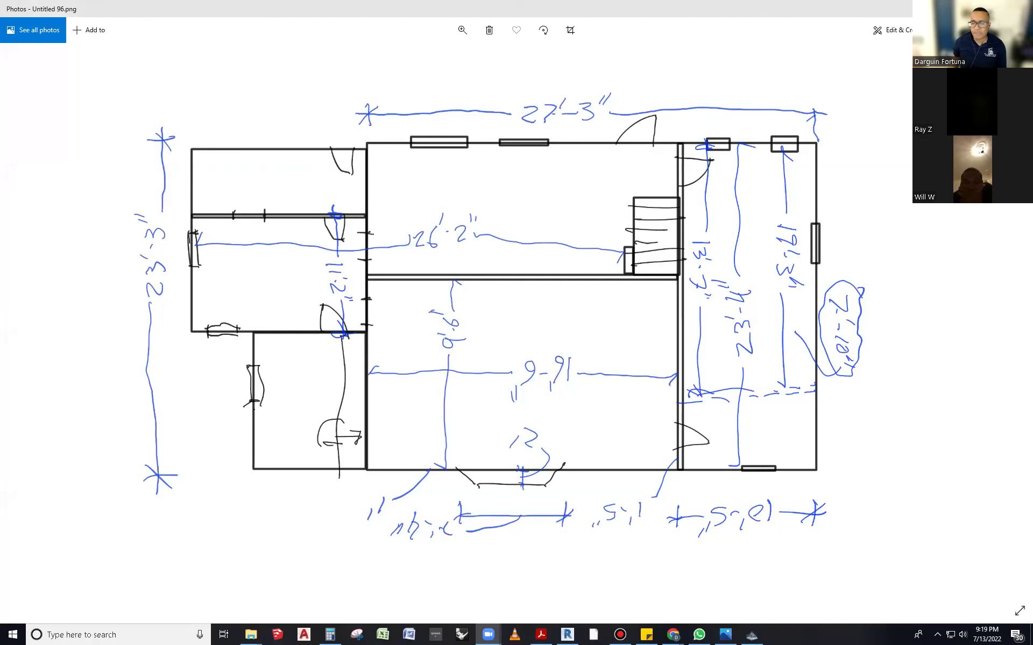
pyautogui.moveTo(481, 144); pyautogui.dragTo(482, 273)
pyautogui.moveTo(518, 123); pyautogui.dragTo(525, 267)
pyautogui.moveTo(599, 141); pyautogui.dragTo(613, 290)
pyautogui.moveTo(635, 144); pyautogui.dragTo(646, 273)
pyautogui.moveTo(410, 183)
pyautogui.mouseDown()
pyautogui.moveTo(404, 213)
pyautogui.moveTo(389, 176)
pyautogui.mouseUp()
pyautogui.moveTo(394, 339)
pyautogui.mouseDown()
pyautogui.moveTo(420, 358)
pyautogui.moveTo(395, 340)
pyautogui.moveTo(425, 344)
pyautogui.mouseUp()
# - Draw red joist lines across the lower middle room from the dividing wall towards the outer wall
pyautogui.moveTo(496, 272); pyautogui.dragTo(489, 459)
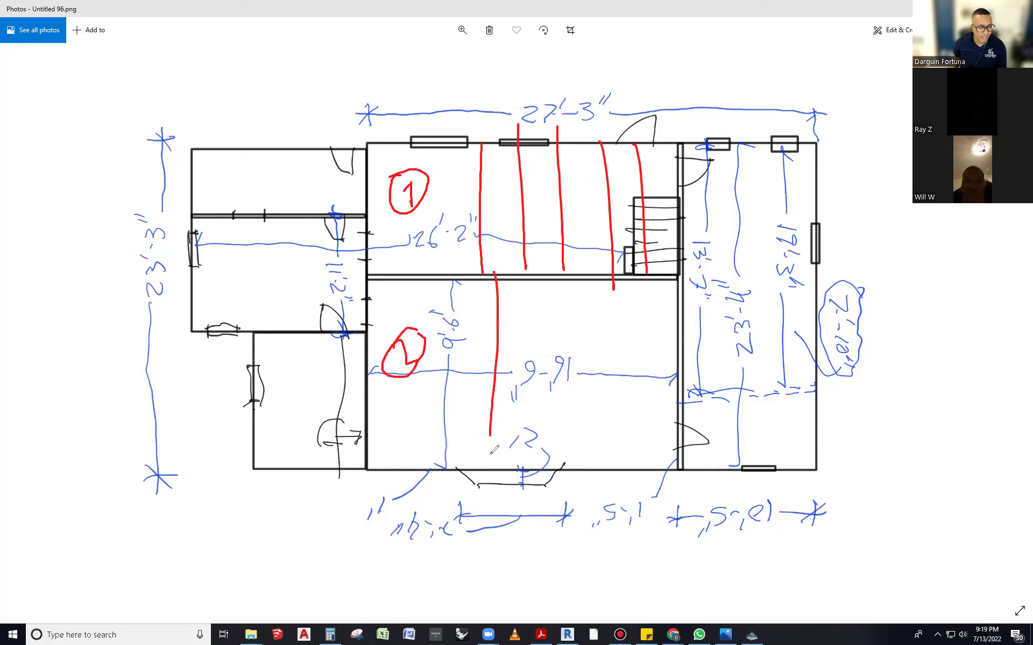
pyautogui.moveTo(554, 264); pyautogui.dragTo(551, 352)
pyautogui.moveTo(558, 446); pyautogui.dragTo(557, 454)
pyautogui.moveTo(619, 473)
pyautogui.mouseDown()
pyautogui.moveTo(583, 267)
pyautogui.moveTo(644, 451)
pyautogui.mouseUp()
pyautogui.moveTo(411, 264); pyautogui.dragTo(422, 454)
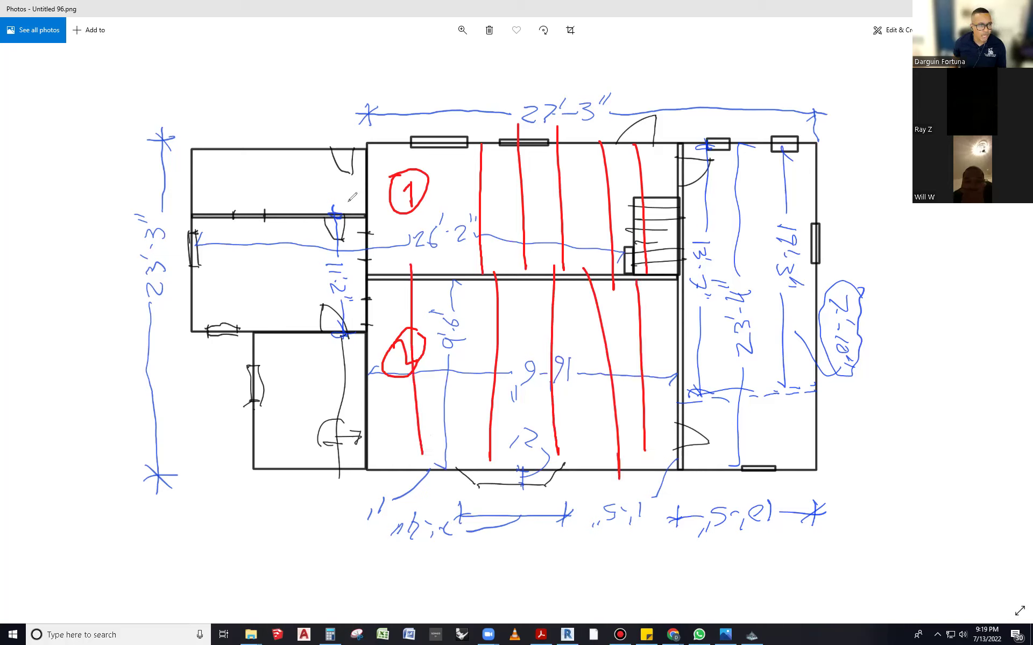
# - Mark up the two middle rooms and outline the tributary strip reaching about halfway into each room from the dividing wall
pyautogui.moveTo(337, 205)
pyautogui.mouseDown()
pyautogui.moveTo(461, 220)
pyautogui.moveTo(560, 89)
pyautogui.moveTo(398, 135)
pyautogui.moveTo(355, 173)
pyautogui.mouseUp()
pyautogui.moveTo(473, 137); pyautogui.dragTo(486, 128)
pyautogui.moveTo(661, 377); pyautogui.dragTo(334, 364)
pyautogui.moveTo(330, 468)
pyautogui.mouseDown()
pyautogui.moveTo(712, 436)
pyautogui.moveTo(653, 375)
pyautogui.mouseUp()
pyautogui.moveTo(581, 432); pyautogui.dragTo(625, 476)
pyautogui.moveTo(682, 213); pyautogui.dragTo(380, 219)
pyautogui.moveTo(388, 342)
pyautogui.mouseDown()
pyautogui.moveTo(670, 366)
pyautogui.moveTo(720, 242)
pyautogui.moveTo(404, 211)
pyautogui.moveTo(679, 350)
pyautogui.mouseUp()
pyautogui.moveTo(682, 213); pyautogui.dragTo(396, 356)
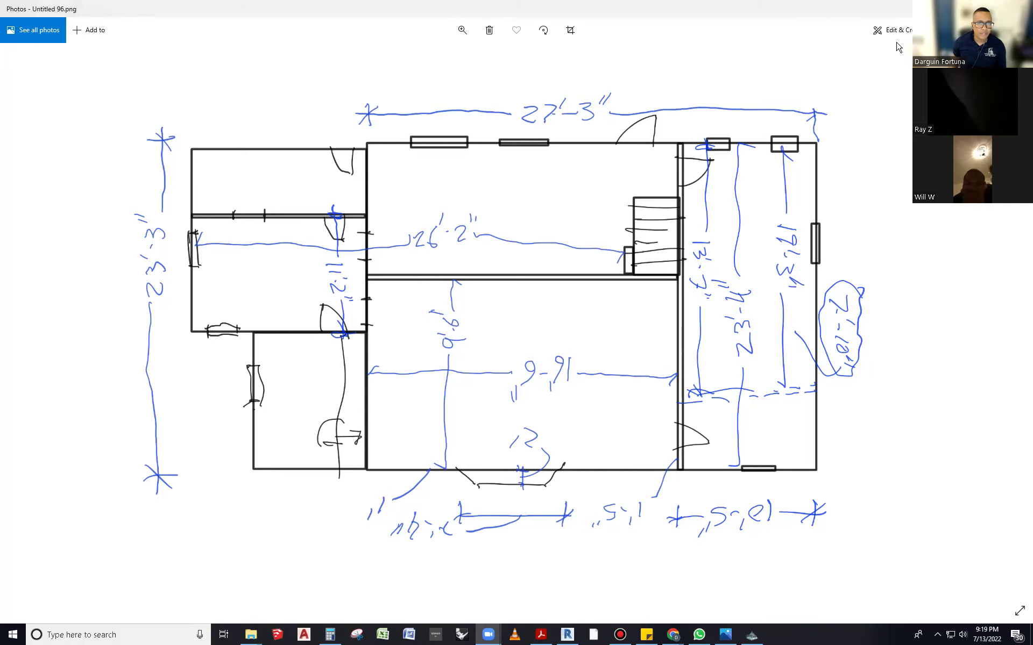
# - Switch to StruCalc and set the Side One tributary width to 9.5 ft
pyautogui.hotkey('alt', 'Tab')
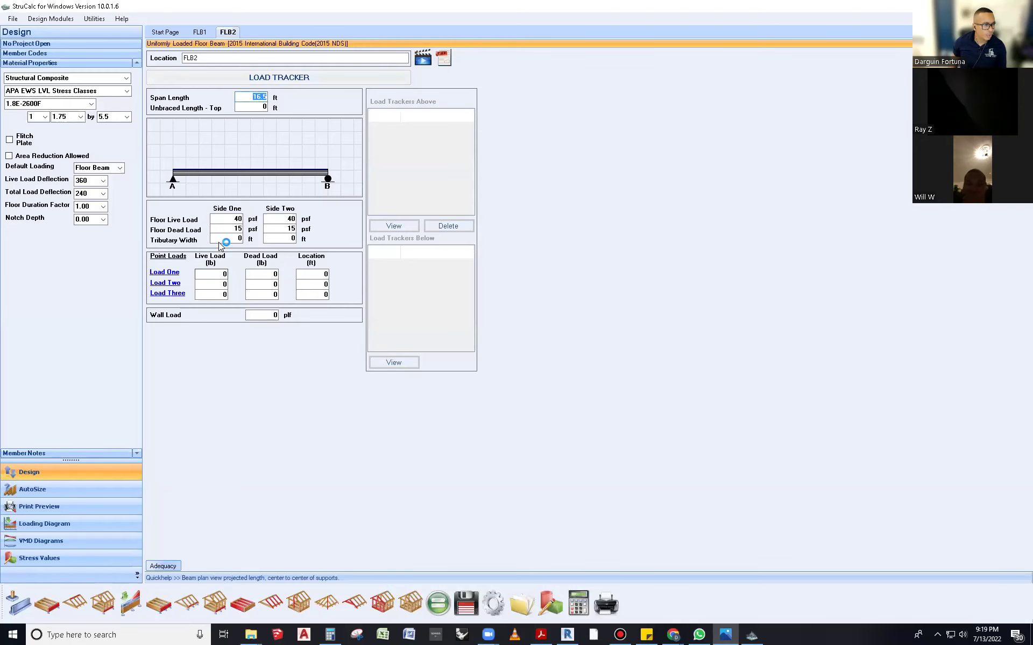
pyautogui.click(220, 239)
pyautogui.write('9.5')
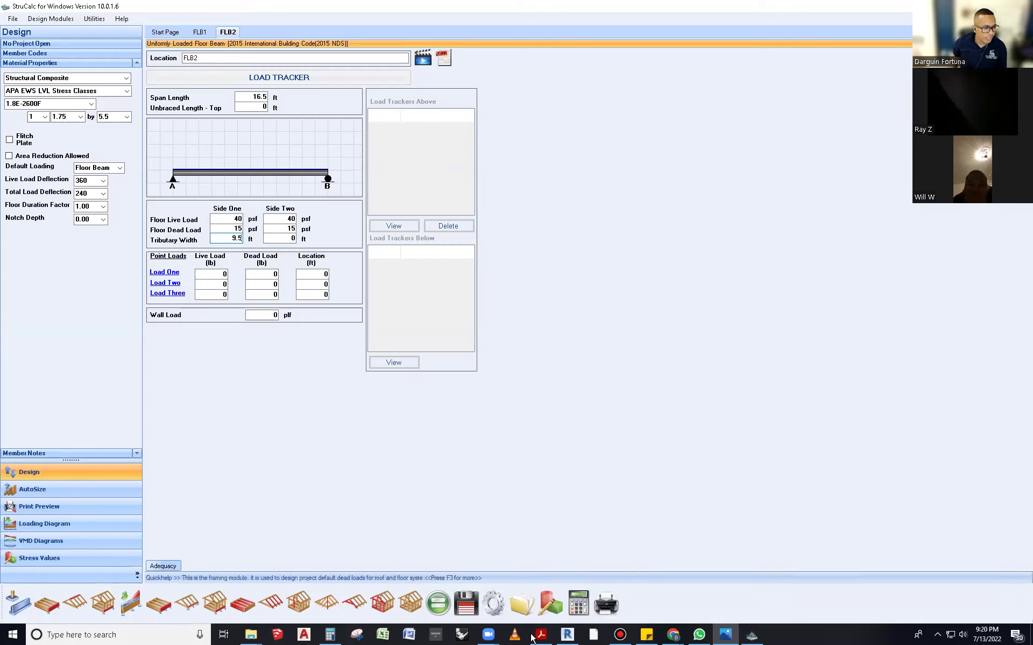
# - Switch to the floor plan in Photos, loop the upper middle room's depth, circle 23'-3", and draw a line from it to 9'-6"
pyautogui.moveTo(747, 638)
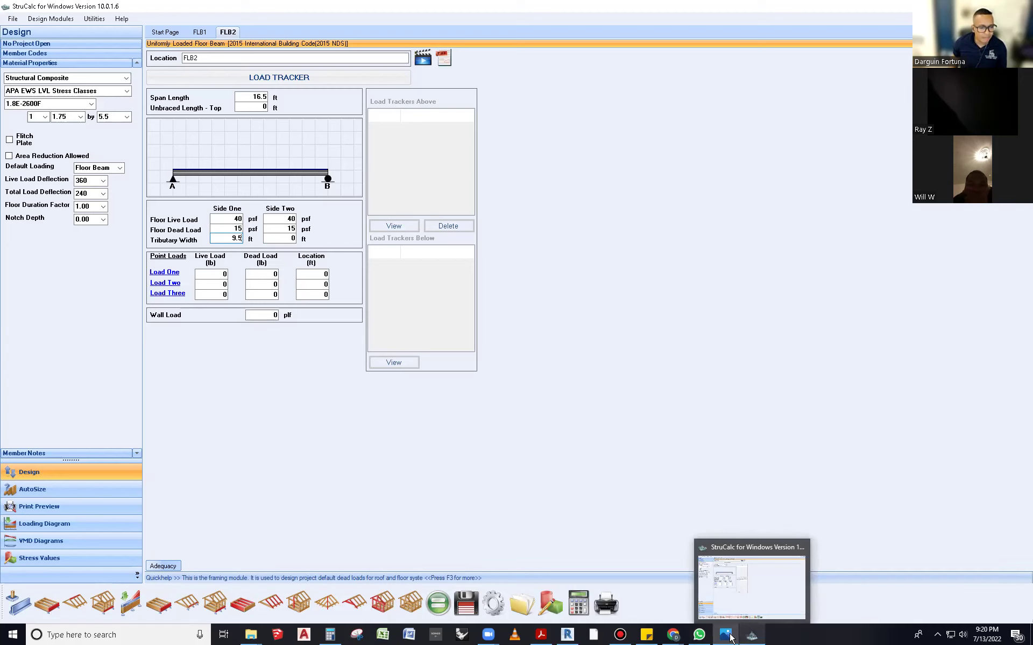
pyautogui.click(726, 635)
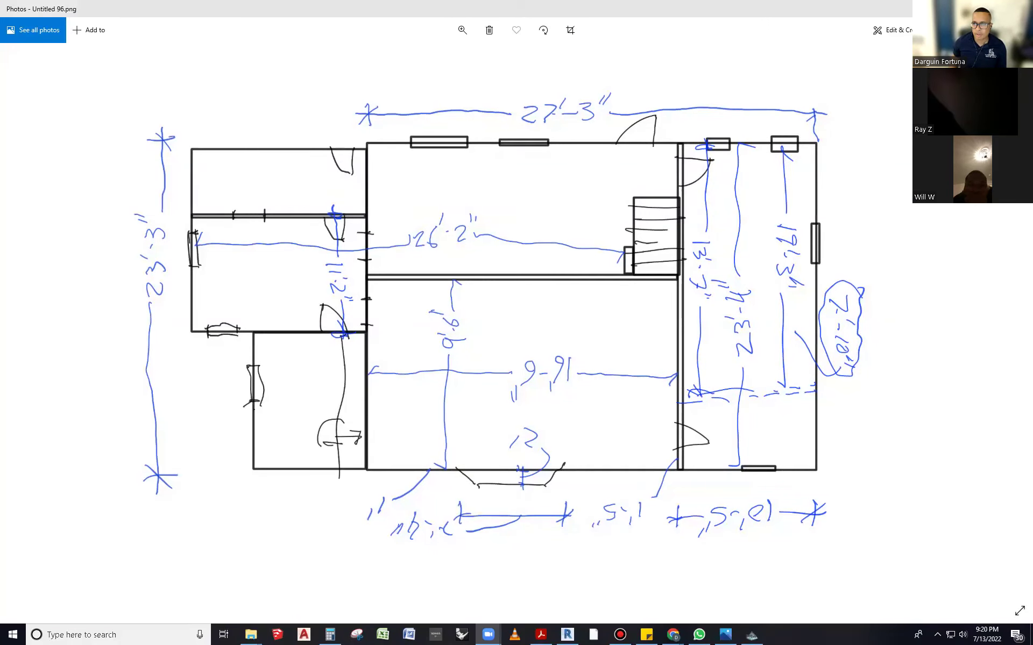
pyautogui.moveTo(461, 141); pyautogui.dragTo(437, 215)
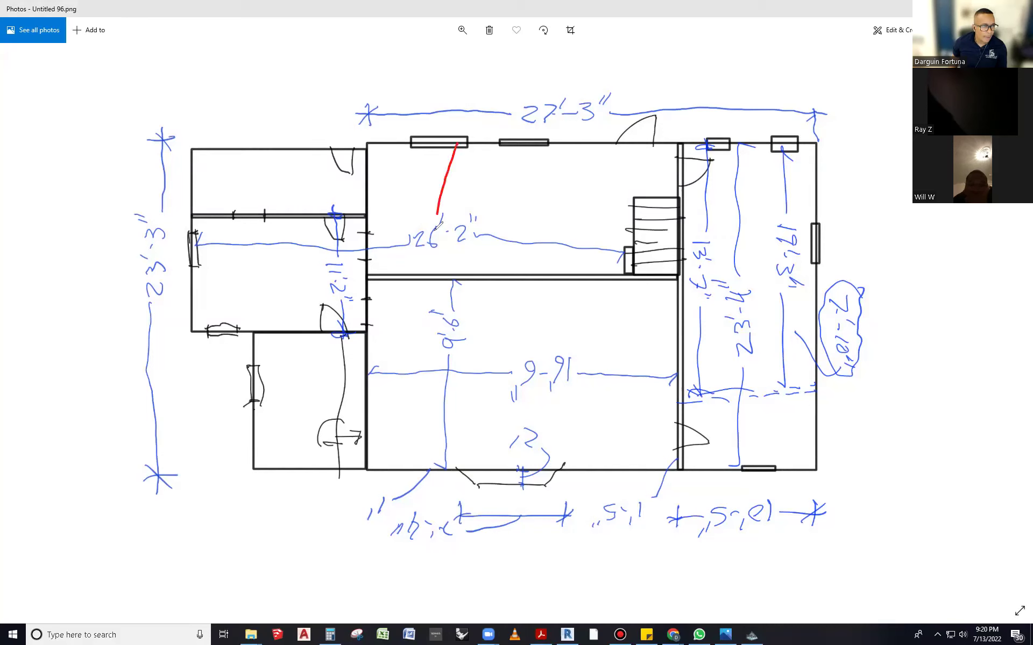
pyautogui.moveTo(469, 280); pyautogui.dragTo(436, 216)
pyautogui.moveTo(456, 133); pyautogui.dragTo(453, 281)
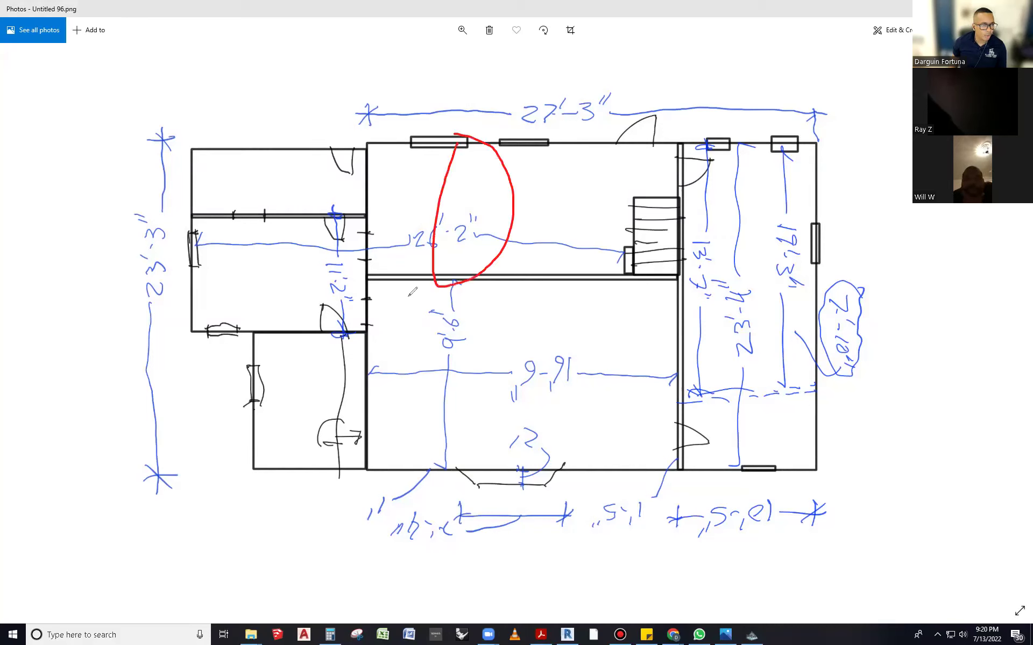
pyautogui.moveTo(132, 208)
pyautogui.mouseDown()
pyautogui.moveTo(204, 266)
pyautogui.moveTo(169, 202)
pyautogui.mouseUp()
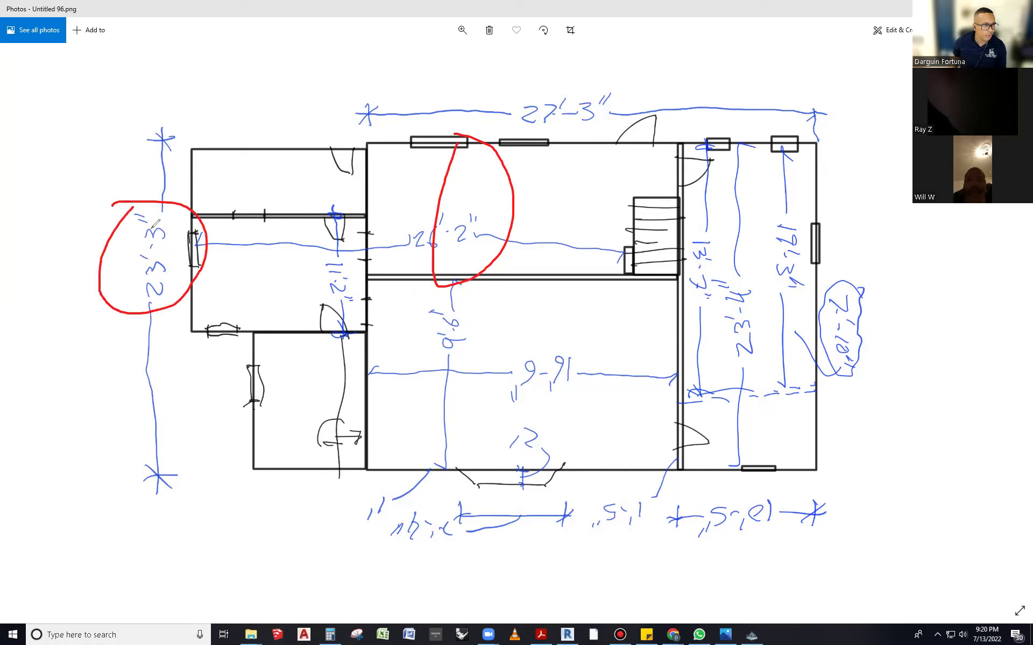
pyautogui.moveTo(177, 250)
pyautogui.mouseDown()
pyautogui.moveTo(382, 362)
pyautogui.moveTo(503, 332)
pyautogui.mouseUp()
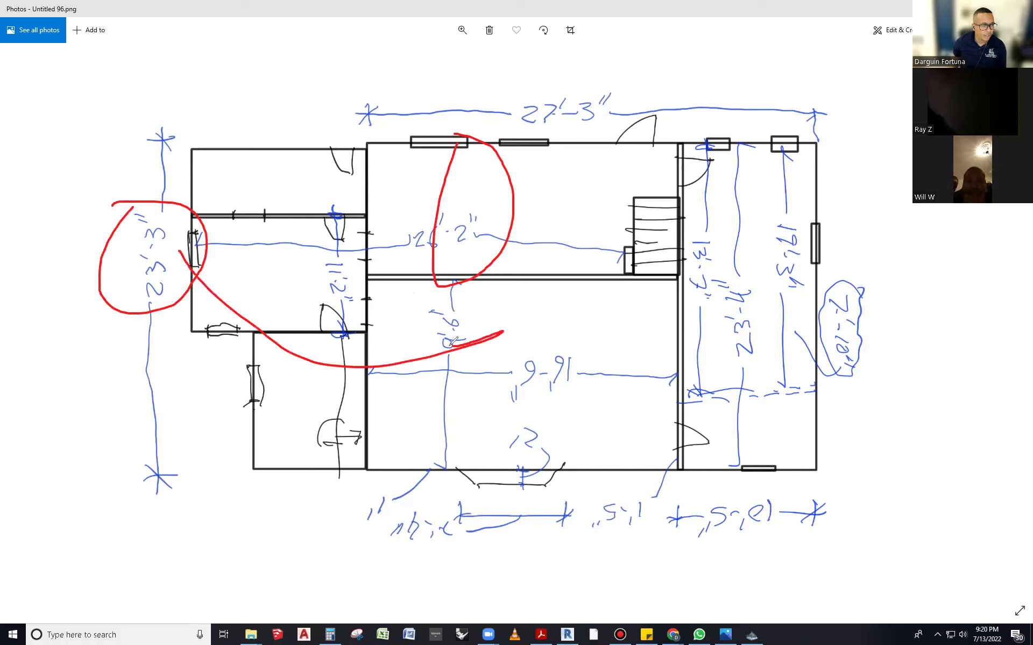
# - Underline 9'-6" on the floor plan, then switch to StruCalc and set the Side Two tributary width to 13.5 ft
pyautogui.moveTo(453, 295)
pyautogui.mouseDown()
pyautogui.moveTo(438, 290)
pyautogui.moveTo(463, 323)
pyautogui.moveTo(451, 345)
pyautogui.mouseUp()
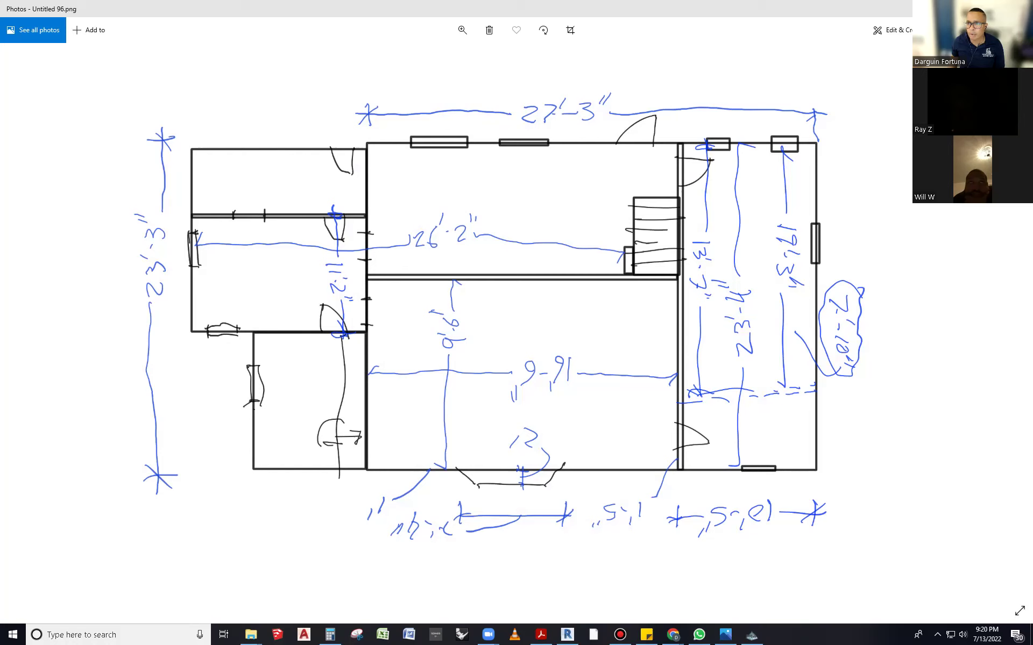
pyautogui.hotkey('alt', 'Tab')
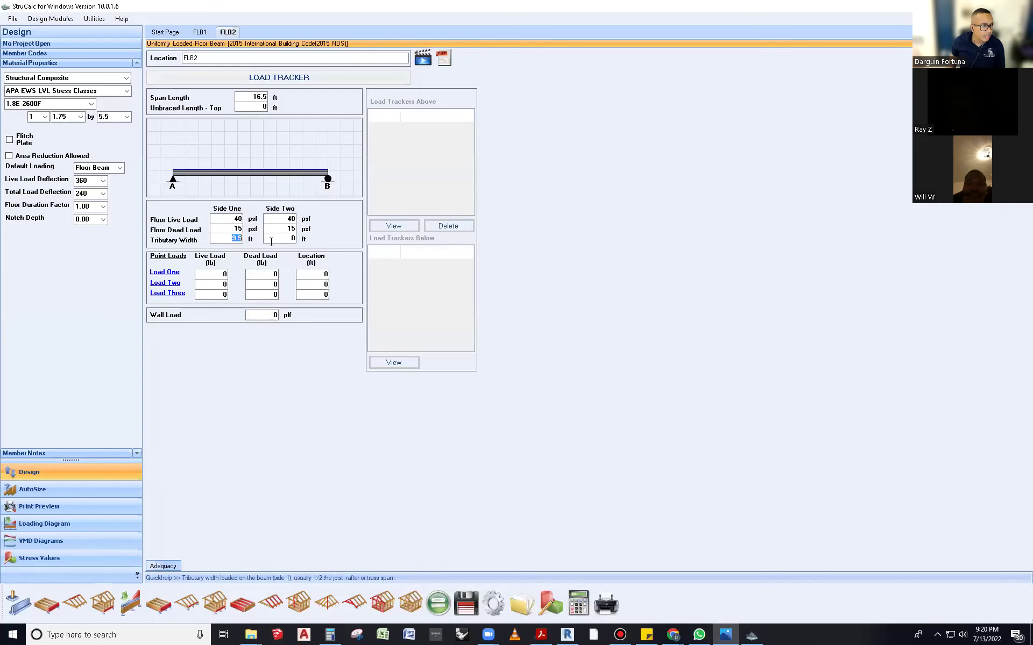
pyautogui.click(271, 242)
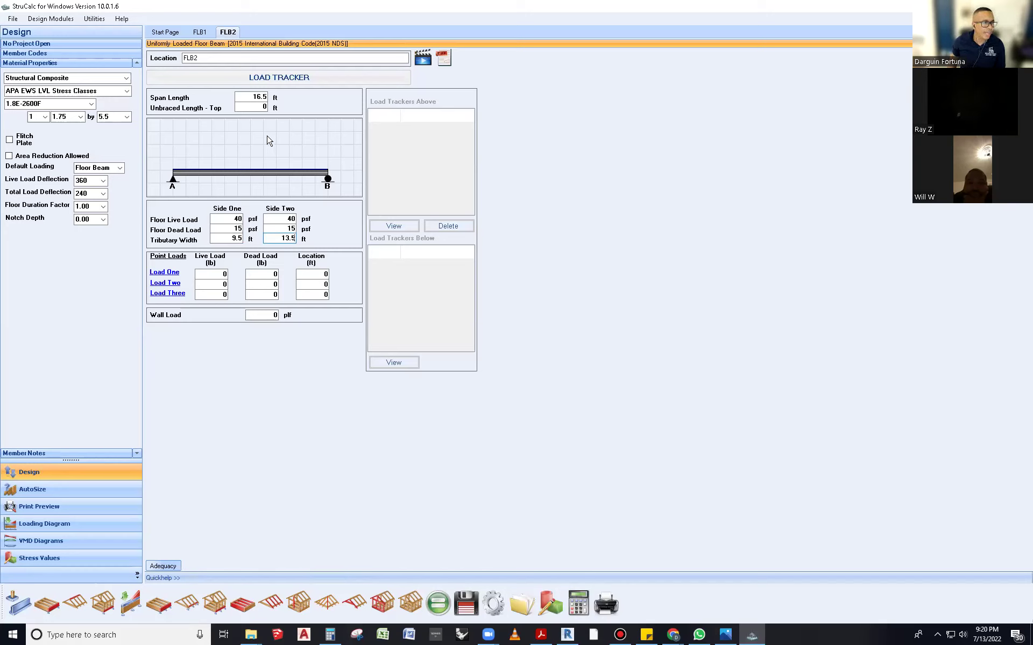
pyautogui.press('Tab')
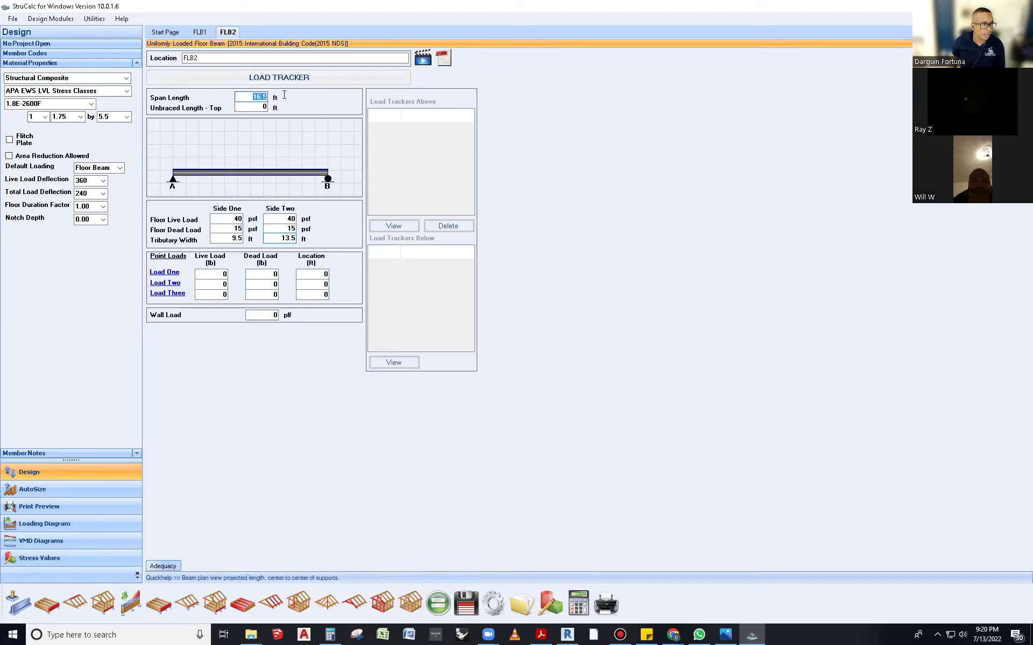
pyautogui.click(240, 239)
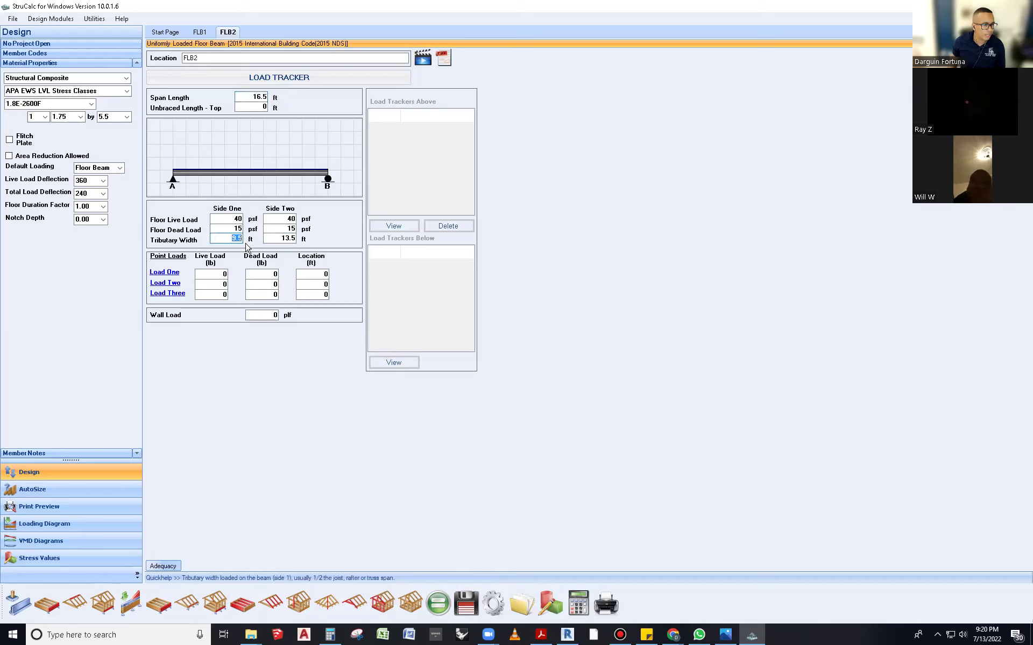
pyautogui.press('Tab')
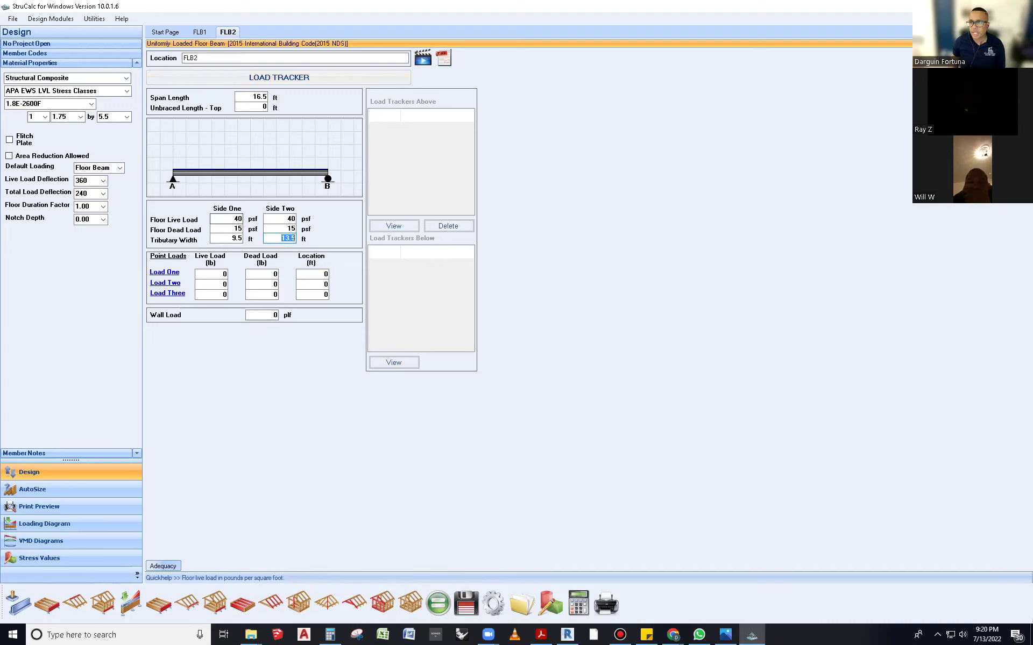
pyautogui.moveTo(370, 65)
pyautogui.mouseDown()
pyautogui.moveTo(226, 76)
pyautogui.moveTo(156, 301)
pyautogui.moveTo(441, 215)
pyautogui.moveTo(337, 90)
pyautogui.mouseUp()
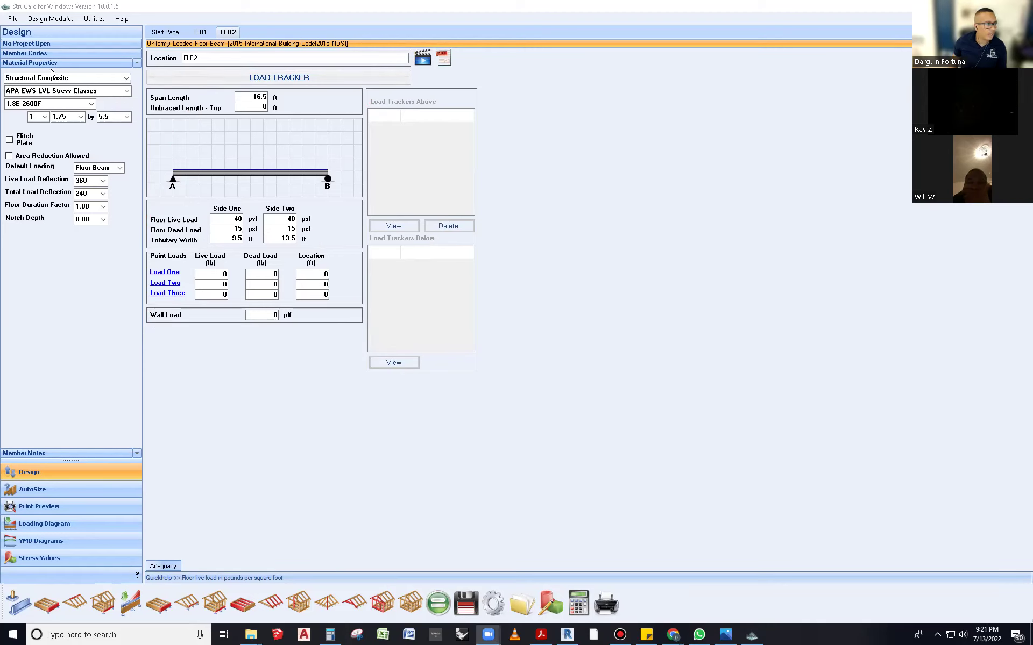
# - Set the beam material to Structural Composite, APA EWS LVL Stress Classes, grade 2.1E-3100F
pyautogui.click(126, 78)
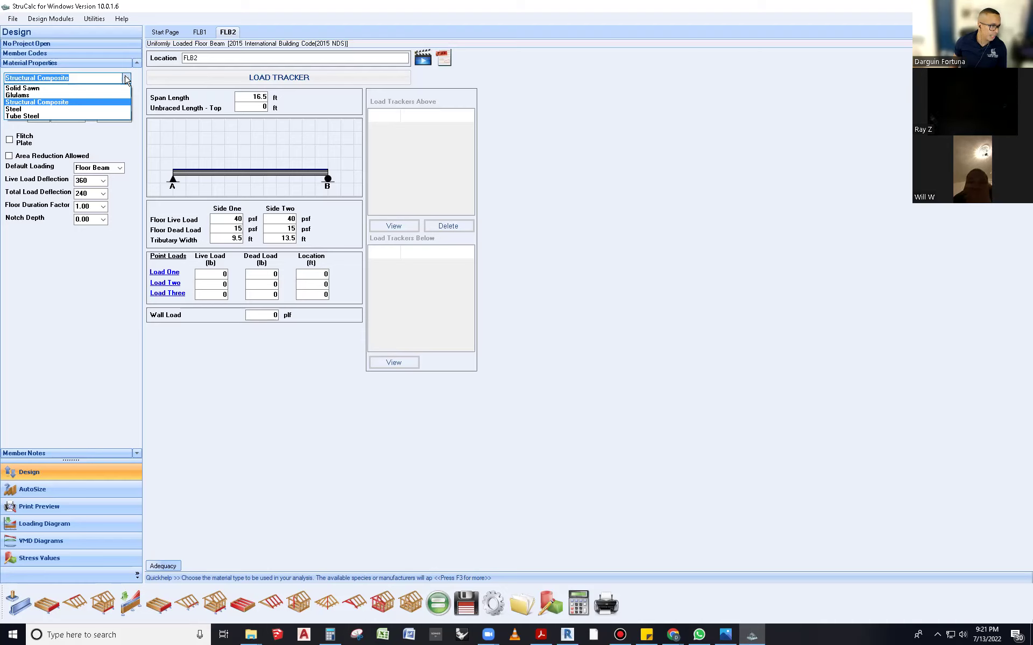
pyautogui.click(58, 106)
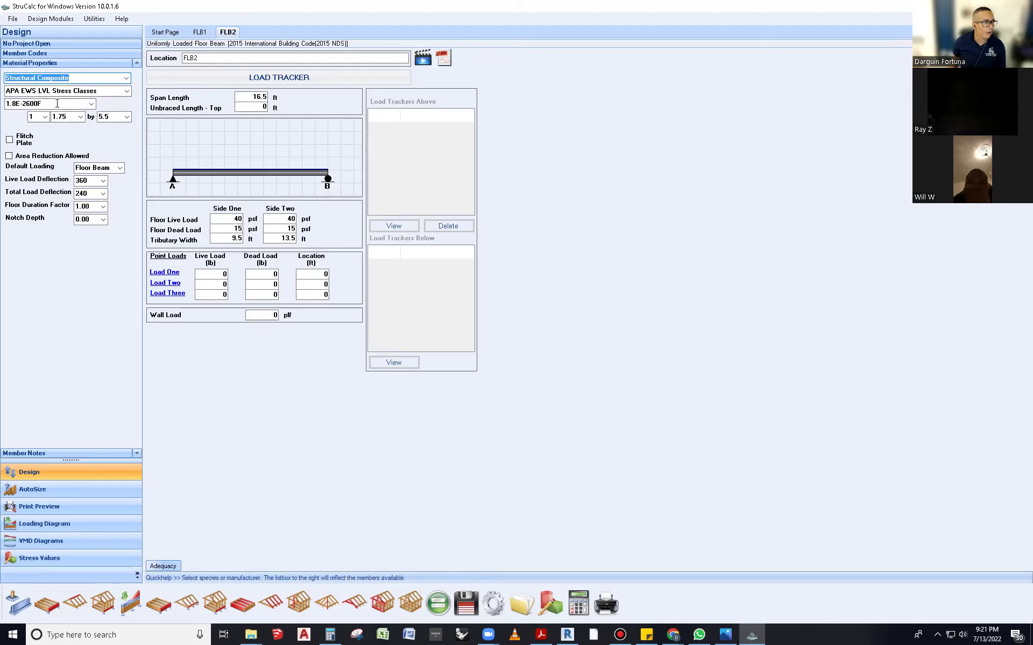
pyautogui.click(127, 91)
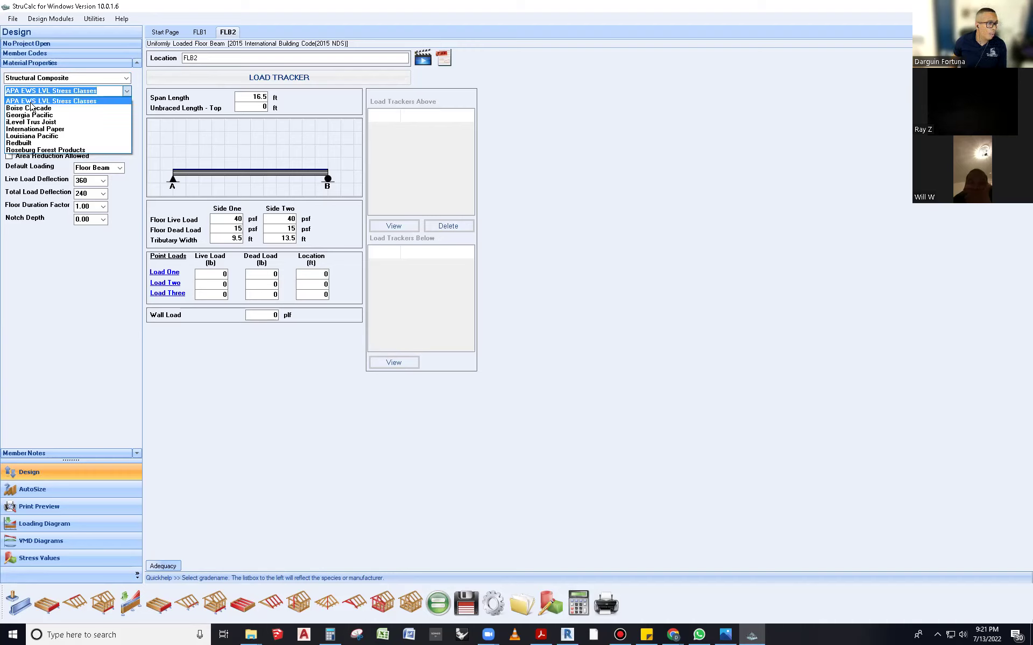
pyautogui.click(31, 102)
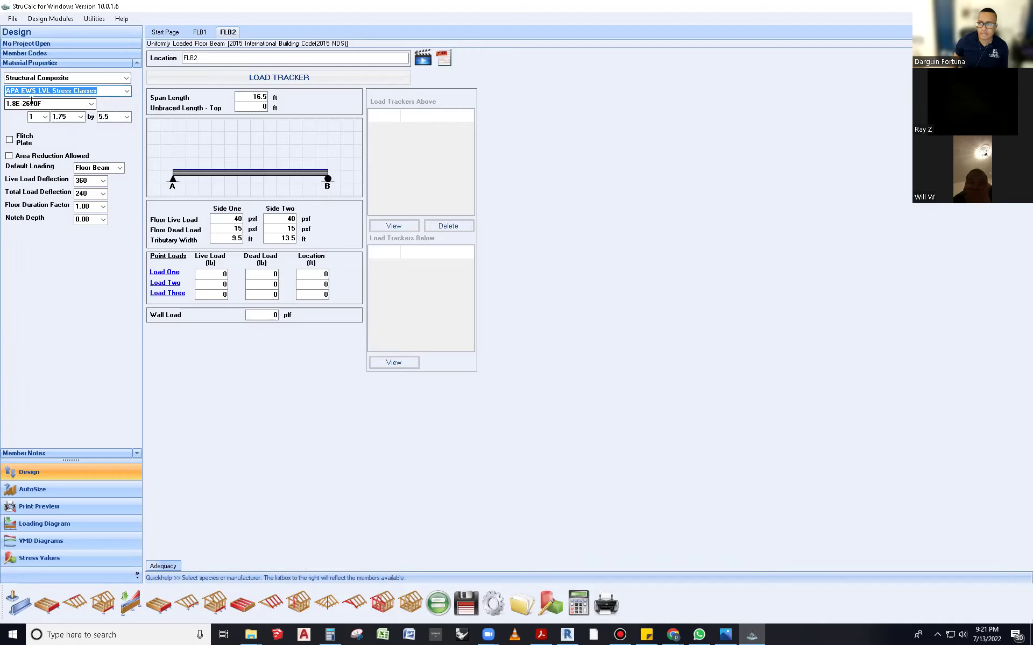
pyautogui.click(92, 105)
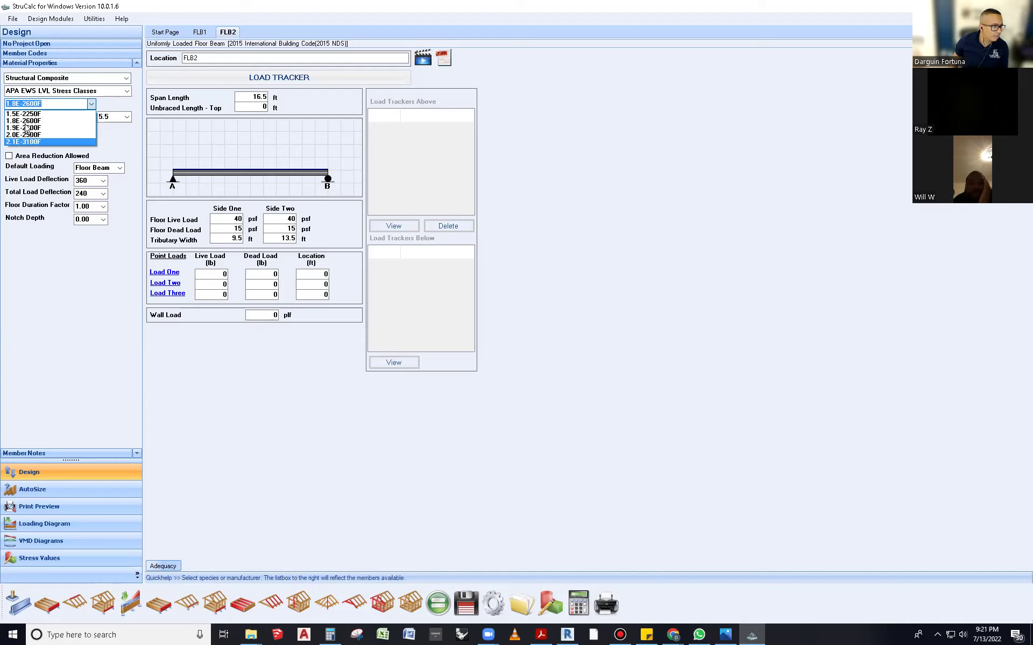
pyautogui.click(26, 143)
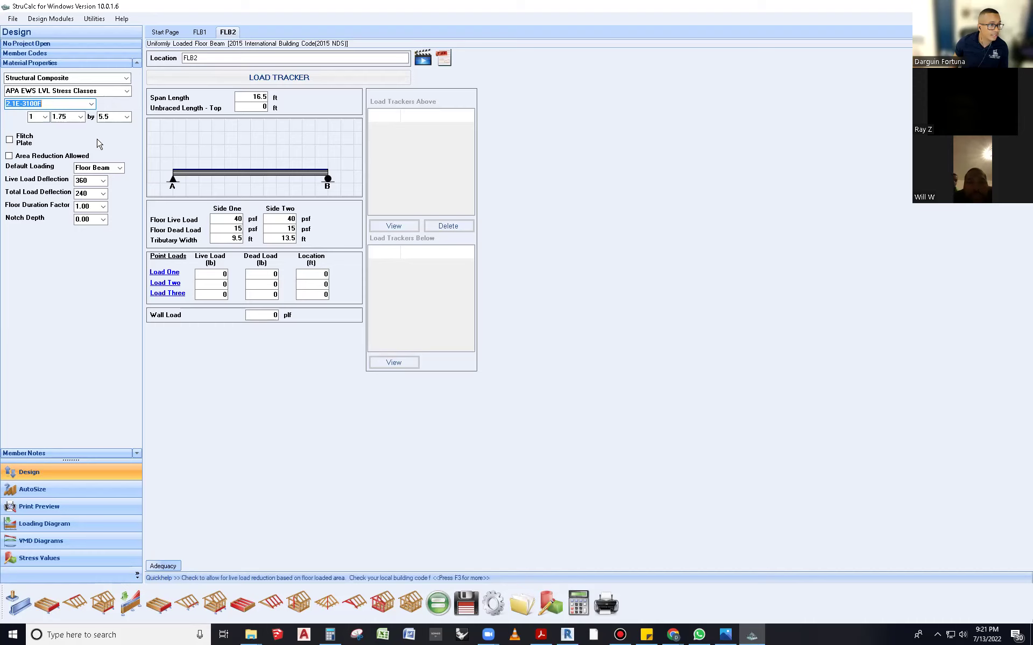
# - Size the LVL beam as 3 plies of 1.75 by 11.875
pyautogui.click(112, 117)
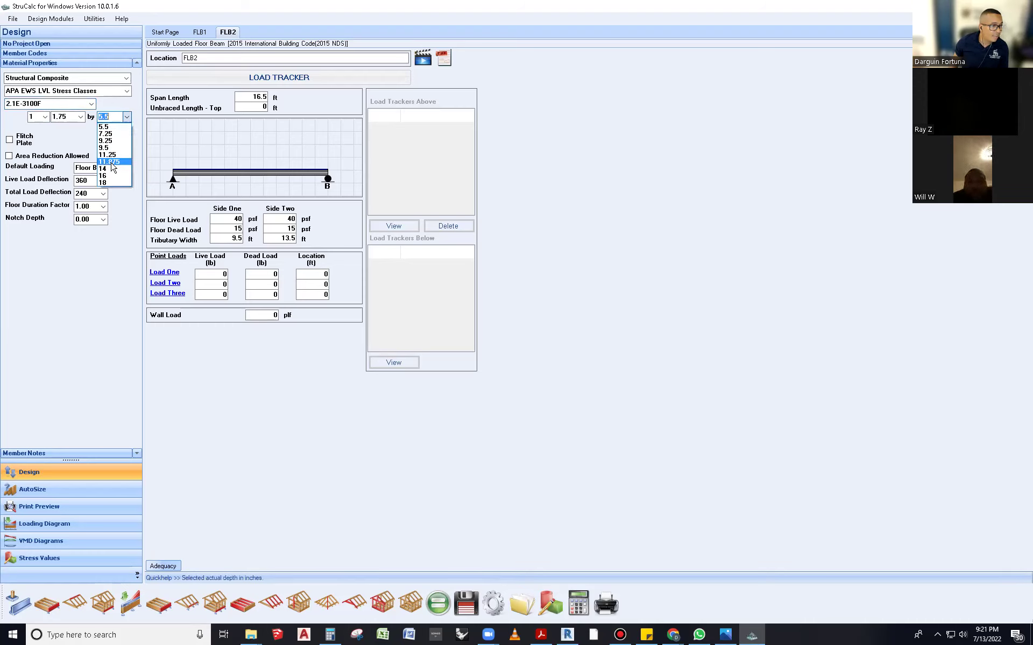
pyautogui.click(110, 161)
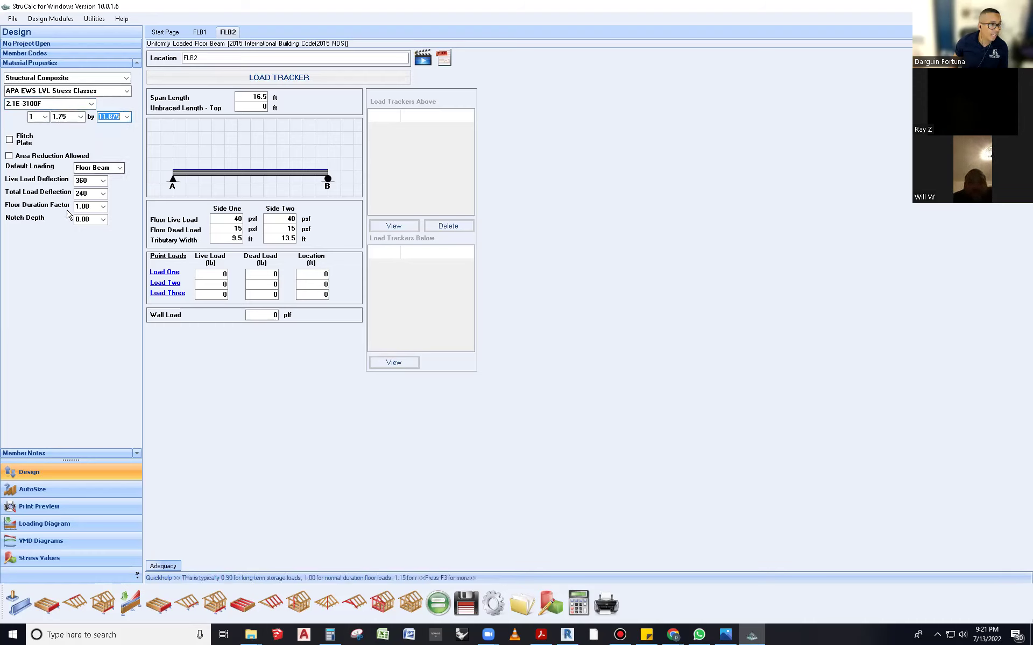
pyautogui.click(46, 117)
pyautogui.click(40, 142)
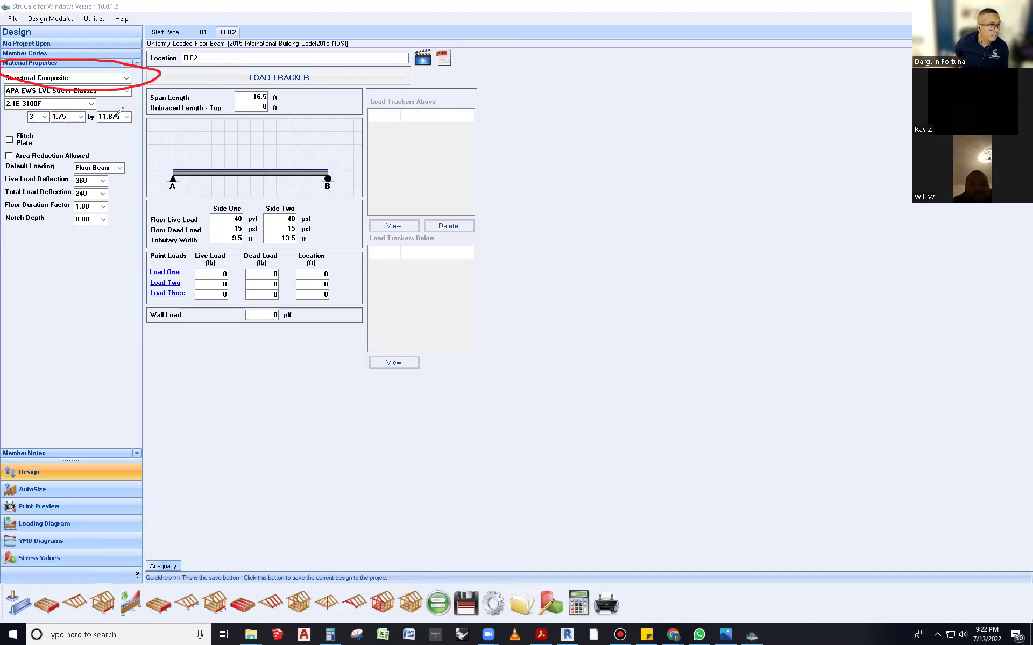
# - Circle the Structural Composite material in red and draw a line from the material properties towards the Calculate command
pyautogui.moveTo(117, 78)
pyautogui.mouseDown()
pyautogui.moveTo(14, 89)
pyautogui.moveTo(61, 97)
pyautogui.moveTo(166, 83)
pyautogui.mouseUp()
pyautogui.moveTo(50, 99)
pyautogui.mouseDown()
pyautogui.moveTo(5, 97)
pyautogui.moveTo(40, 113)
pyautogui.moveTo(102, 102)
pyautogui.moveTo(35, 113)
pyautogui.moveTo(32, 128)
pyautogui.moveTo(45, 110)
pyautogui.moveTo(51, 124)
pyautogui.moveTo(74, 112)
pyautogui.moveTo(87, 123)
pyautogui.moveTo(117, 103)
pyautogui.moveTo(182, 302)
pyautogui.moveTo(400, 511)
pyautogui.mouseUp()
pyautogui.moveTo(435, 560)
pyautogui.mouseDown()
pyautogui.moveTo(437, 573)
pyautogui.moveTo(454, 553)
pyautogui.moveTo(455, 627)
pyautogui.moveTo(463, 573)
pyautogui.moveTo(421, 578)
pyautogui.mouseUp()
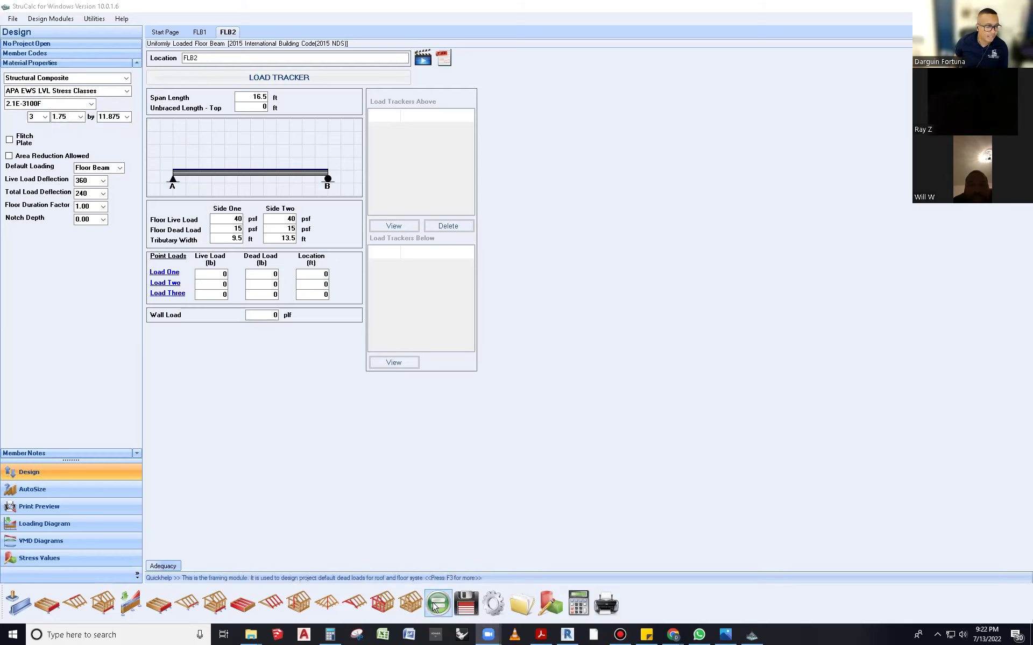
# - Calculate the adequacy of the 3-ply 1.75 by 11.875 beam
pyautogui.click(437, 603)
pyautogui.click(437, 604)
pyautogui.click(436, 608)
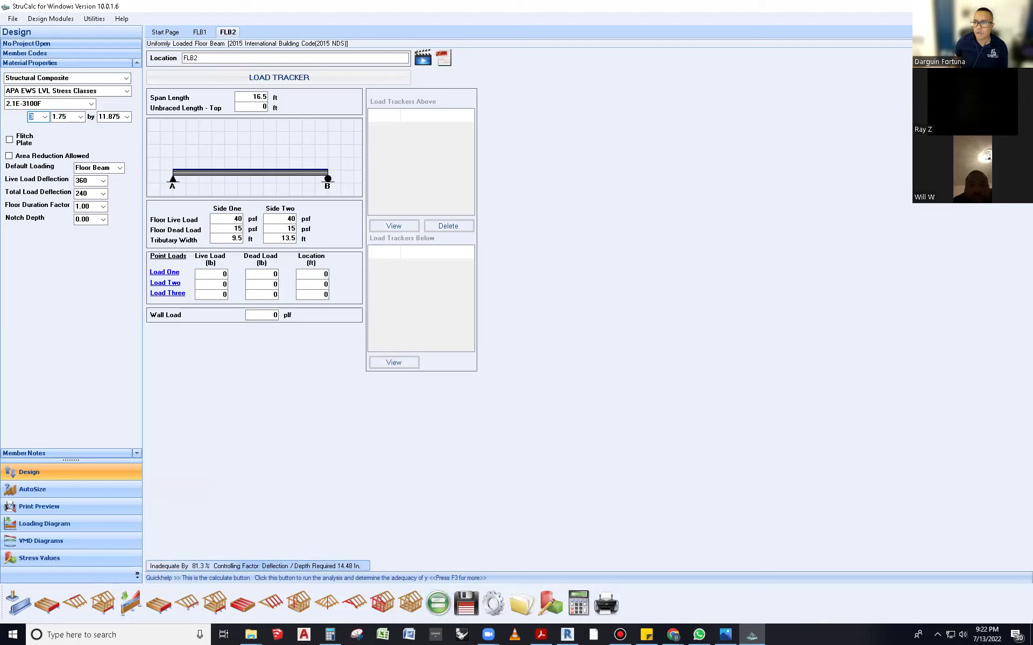
# - Mark the member size, change the beam depth to 16, and recalculate the beam's adequacy
pyautogui.hotkey('alt', 'Tab')
pyautogui.moveTo(97, 106)
pyautogui.mouseDown()
pyautogui.moveTo(103, 134)
pyautogui.moveTo(125, 128)
pyautogui.moveTo(91, 102)
pyautogui.moveTo(195, 58)
pyautogui.moveTo(238, 96)
pyautogui.mouseUp()
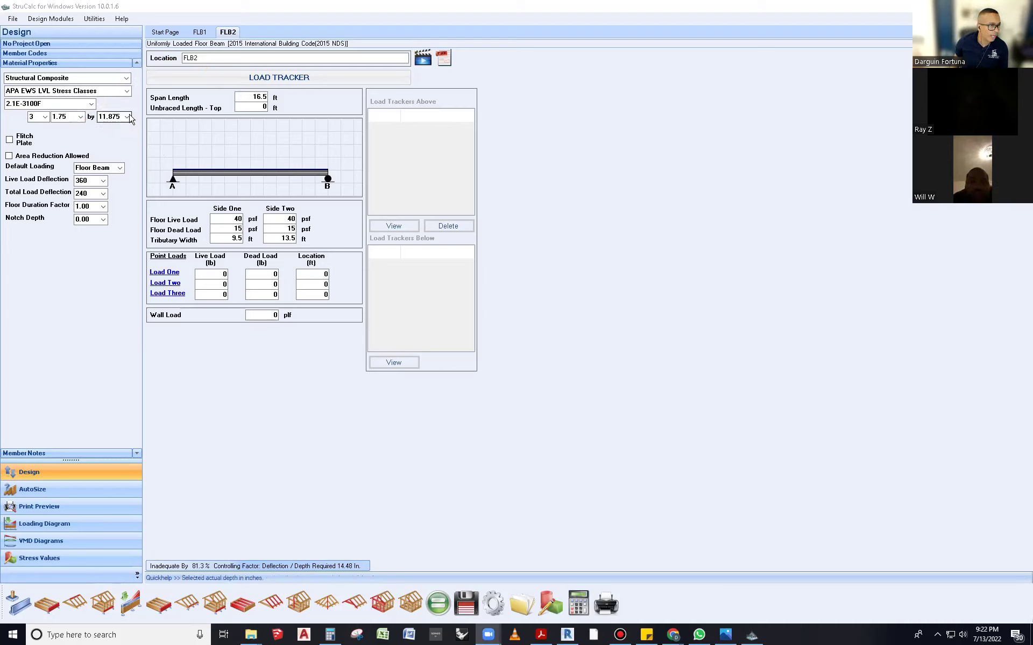
pyautogui.click(128, 117)
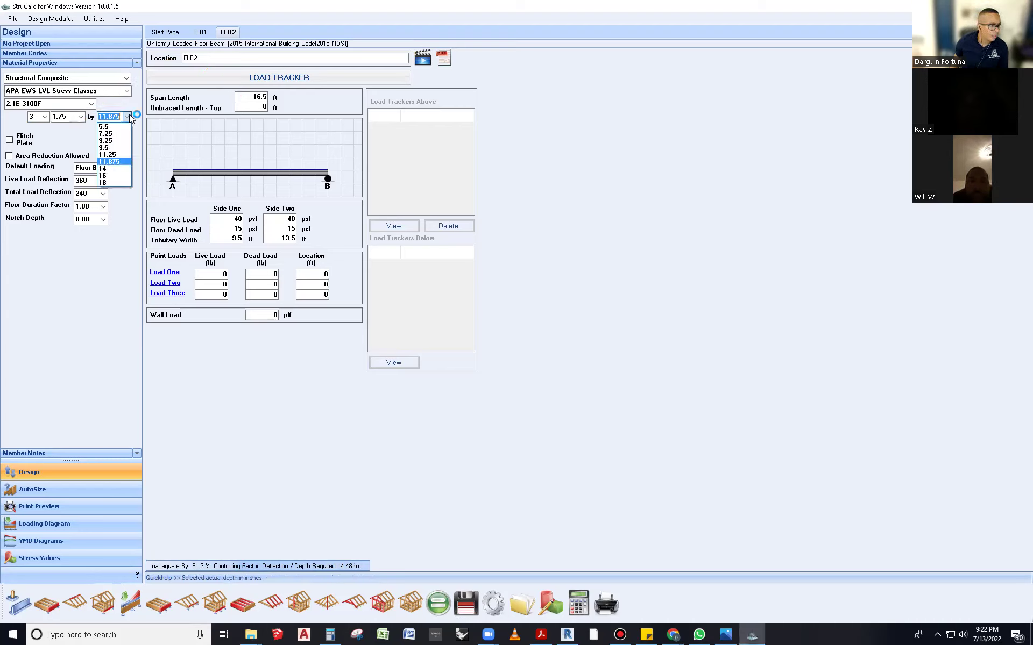
pyautogui.click(111, 176)
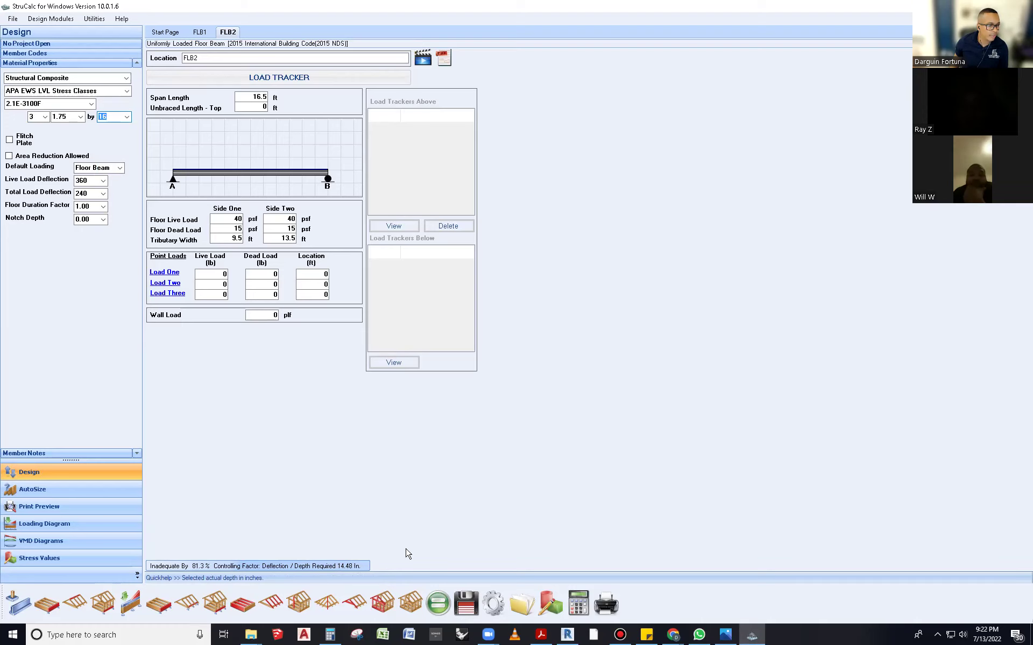
pyautogui.click(438, 603)
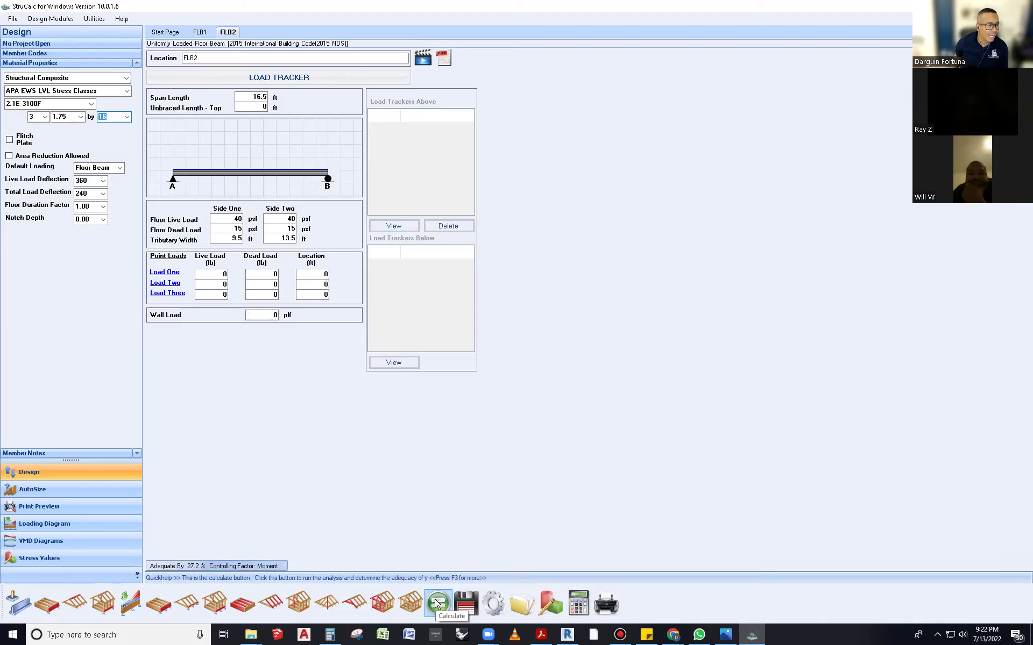
pyautogui.click(437, 604)
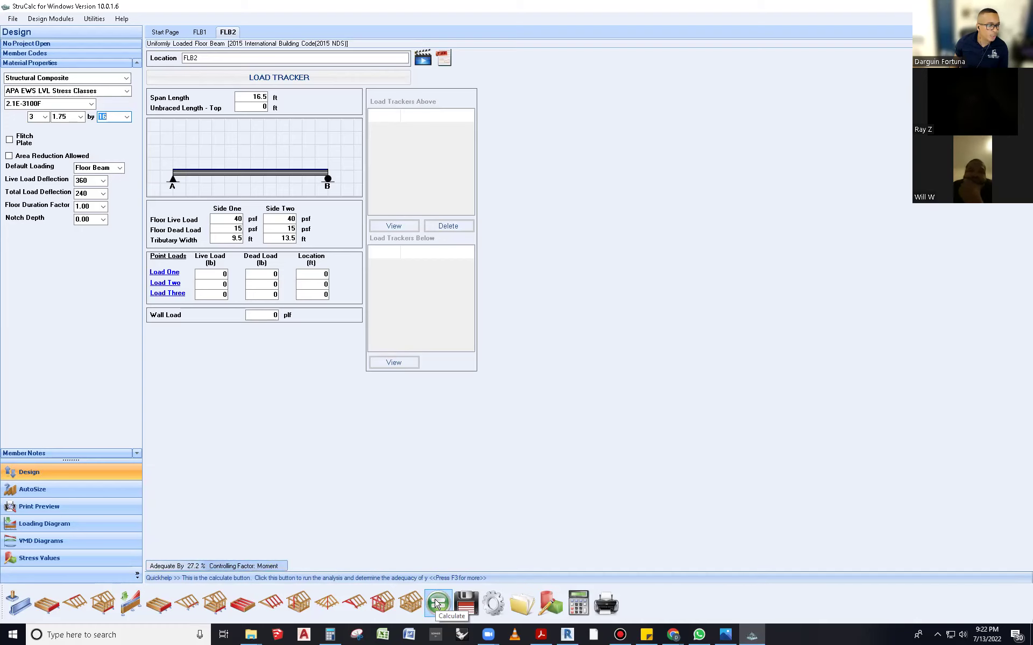
pyautogui.click(438, 603)
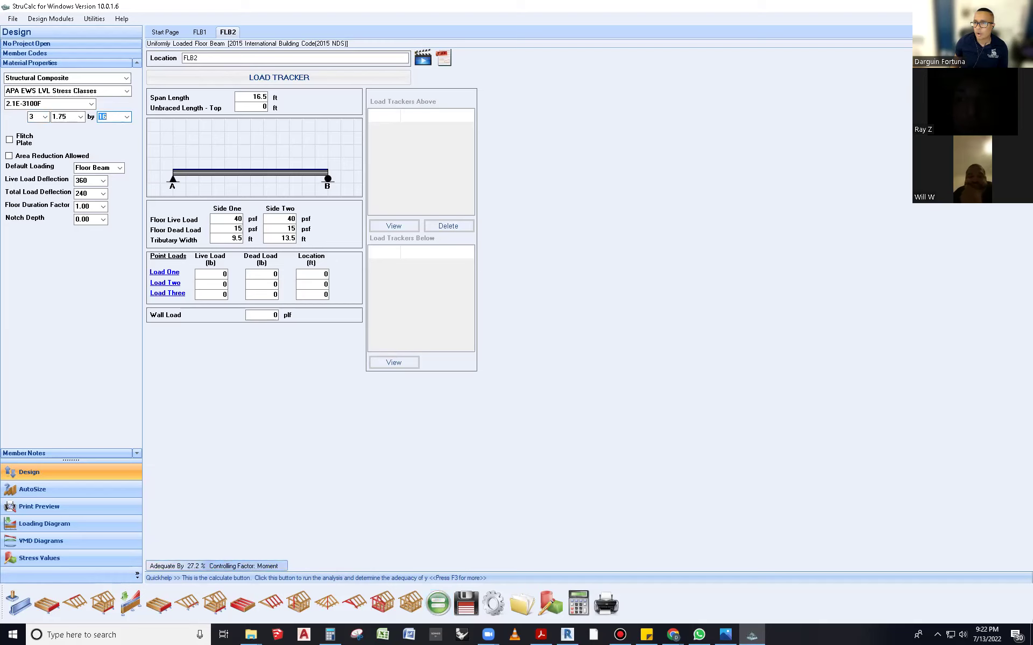
# - Mark the adequacy result and the member size settings in red
pyautogui.moveTo(171, 542)
pyautogui.mouseDown()
pyautogui.moveTo(228, 574)
pyautogui.moveTo(191, 533)
pyautogui.moveTo(171, 540)
pyautogui.mouseUp()
pyautogui.click(103, 103)
pyautogui.moveTo(103, 104); pyautogui.dragTo(110, 108)
pyautogui.moveTo(11, 109)
pyautogui.mouseDown()
pyautogui.moveTo(19, 120)
pyautogui.moveTo(47, 114)
pyautogui.moveTo(12, 102)
pyautogui.mouseUp()
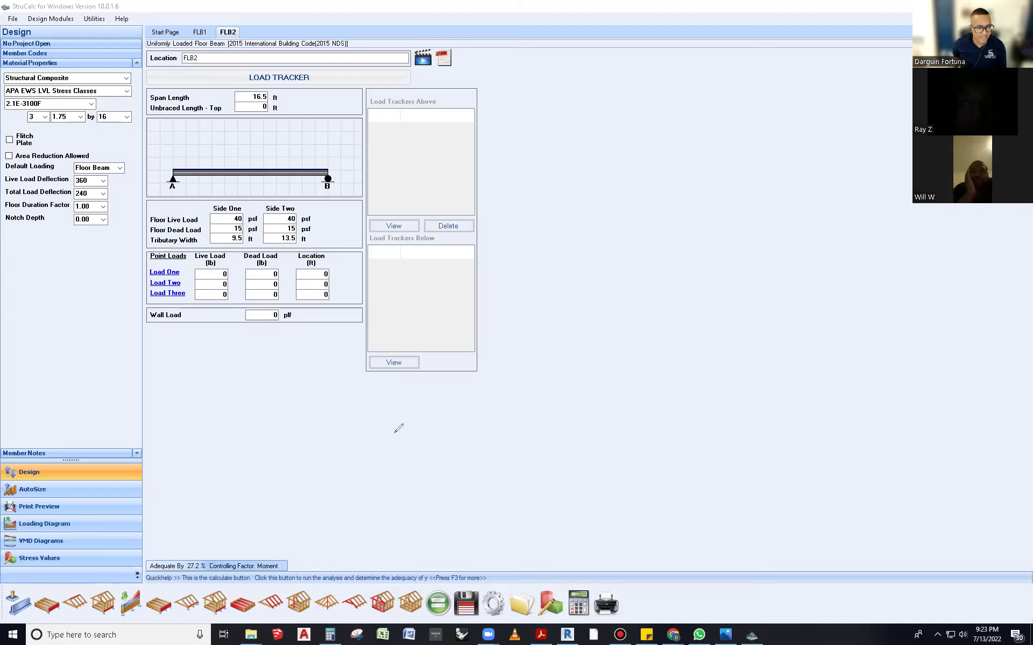
# - Sketch red floor and ceiling lines in the empty area and mark the height between them as 7'-6"
pyautogui.moveTo(507, 439); pyautogui.dragTo(875, 426)
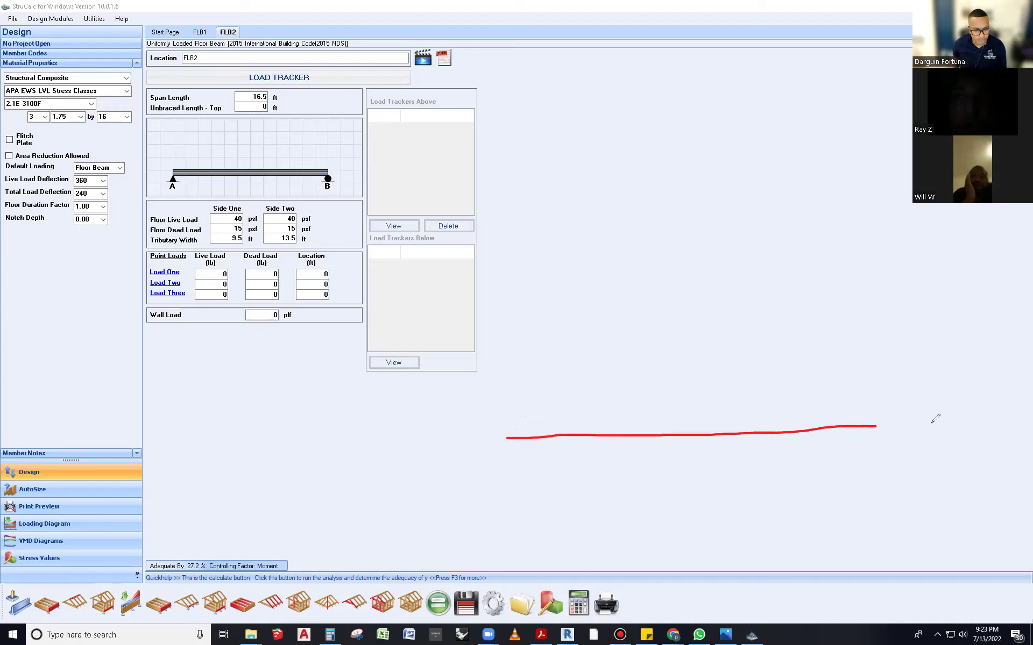
pyautogui.moveTo(509, 222)
pyautogui.mouseDown()
pyautogui.moveTo(836, 210)
pyautogui.moveTo(775, 224)
pyautogui.moveTo(784, 432)
pyautogui.mouseUp()
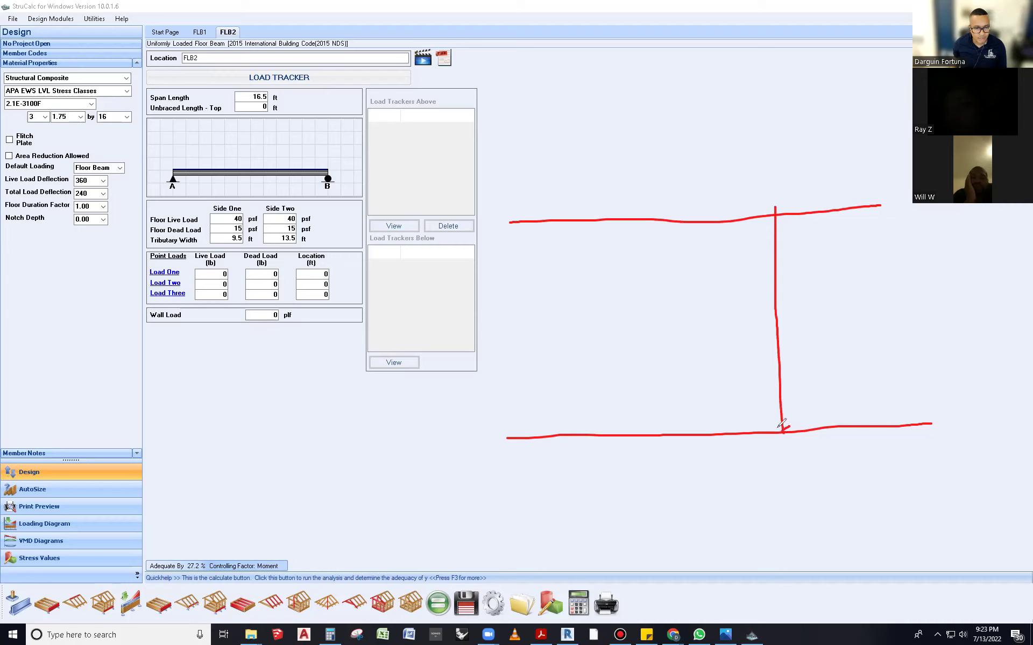
pyautogui.moveTo(767, 217); pyautogui.dragTo(782, 200)
pyautogui.moveTo(793, 295); pyautogui.dragTo(805, 328)
pyautogui.moveTo(814, 280); pyautogui.dragTo(813, 288)
pyautogui.moveTo(812, 311)
pyautogui.mouseDown()
pyautogui.moveTo(838, 306)
pyautogui.moveTo(852, 285)
pyautogui.mouseUp()
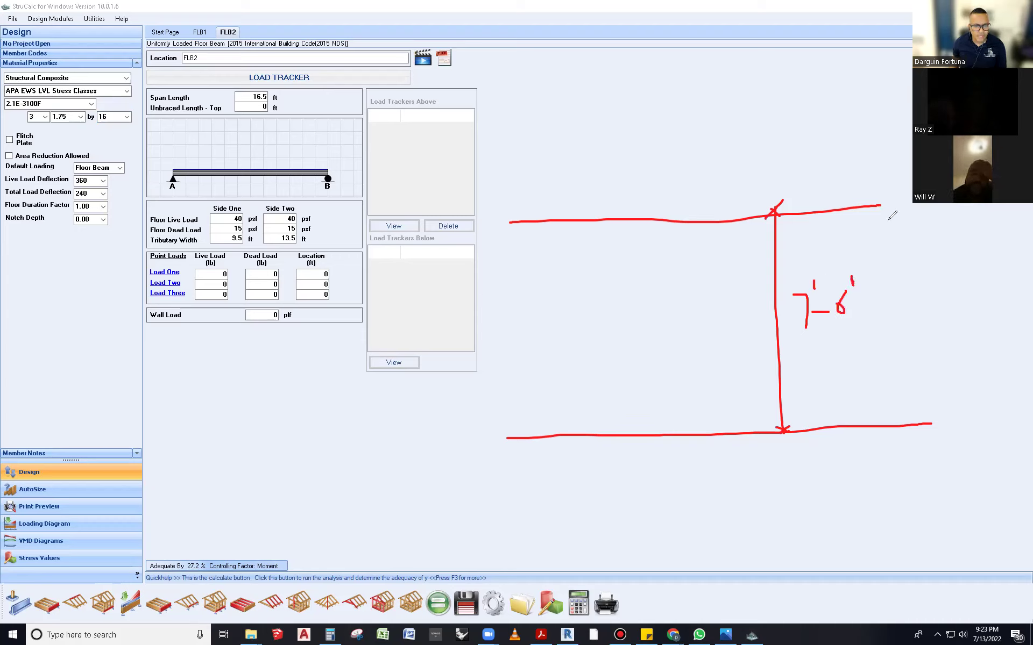
# - Add the beam's underside with a 1'-4" depth note, mark the clearance below it, and circle 7'-6"
pyautogui.moveTo(890, 220)
pyautogui.mouseDown()
pyautogui.moveTo(509, 242)
pyautogui.moveTo(536, 246)
pyautogui.moveTo(526, 162)
pyautogui.moveTo(583, 158)
pyautogui.moveTo(603, 137)
pyautogui.mouseUp()
pyautogui.moveTo(641, 237)
pyautogui.mouseDown()
pyautogui.moveTo(665, 443)
pyautogui.moveTo(679, 431)
pyautogui.mouseUp()
pyautogui.moveTo(641, 235); pyautogui.dragTo(632, 247)
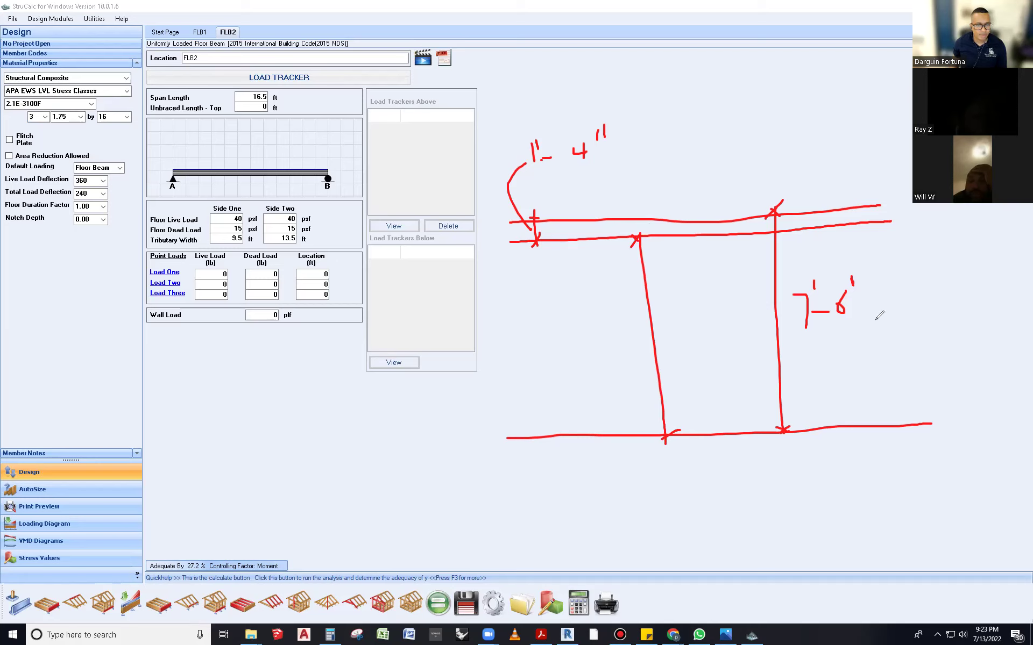
pyautogui.moveTo(874, 262)
pyautogui.mouseDown()
pyautogui.moveTo(916, 314)
pyautogui.moveTo(830, 245)
pyautogui.mouseUp()
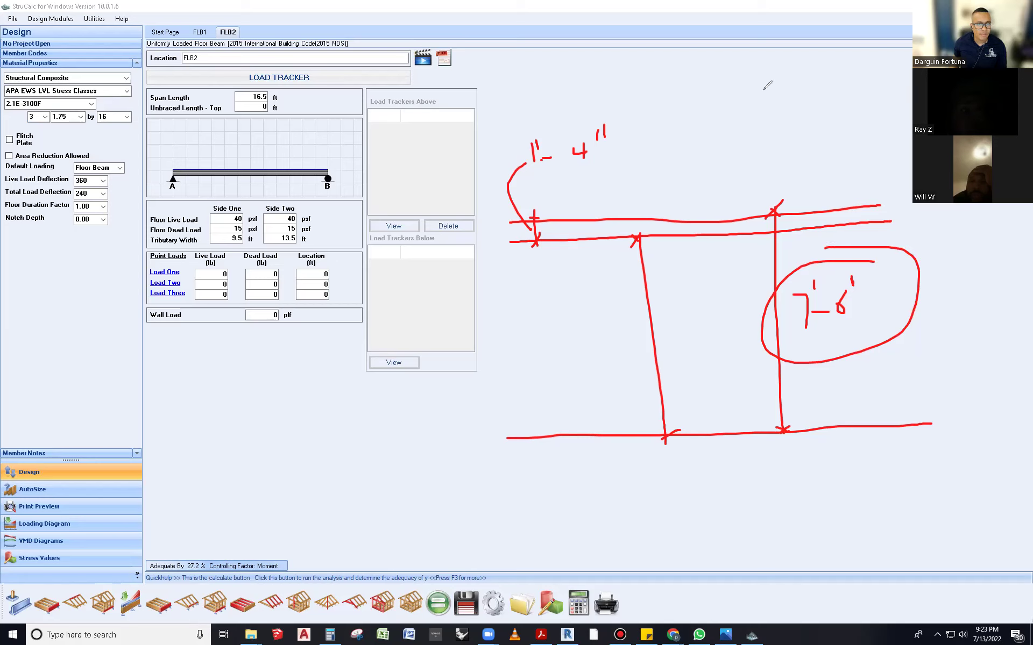
# - Sketch a three-ply beam section with joists and fastened hangers on both sides, then clear the red sketches
pyautogui.moveTo(729, 73)
pyautogui.mouseDown()
pyautogui.moveTo(726, 131)
pyautogui.moveTo(753, 172)
pyautogui.moveTo(782, 171)
pyautogui.moveTo(781, 112)
pyautogui.moveTo(729, 75)
pyautogui.moveTo(737, 178)
pyautogui.mouseUp()
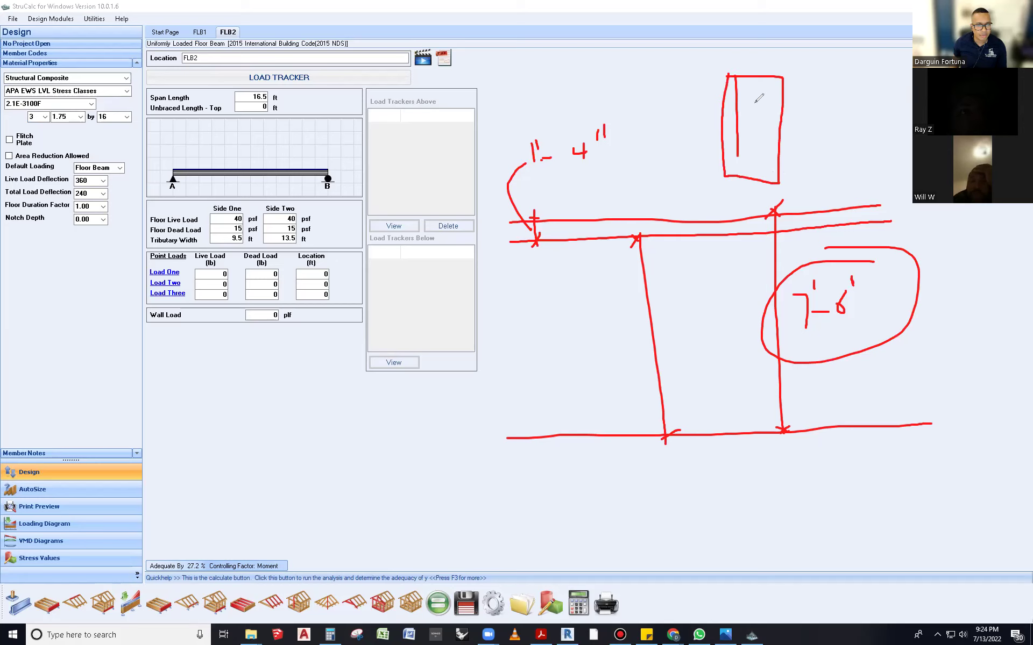
pyautogui.moveTo(759, 77); pyautogui.dragTo(759, 179)
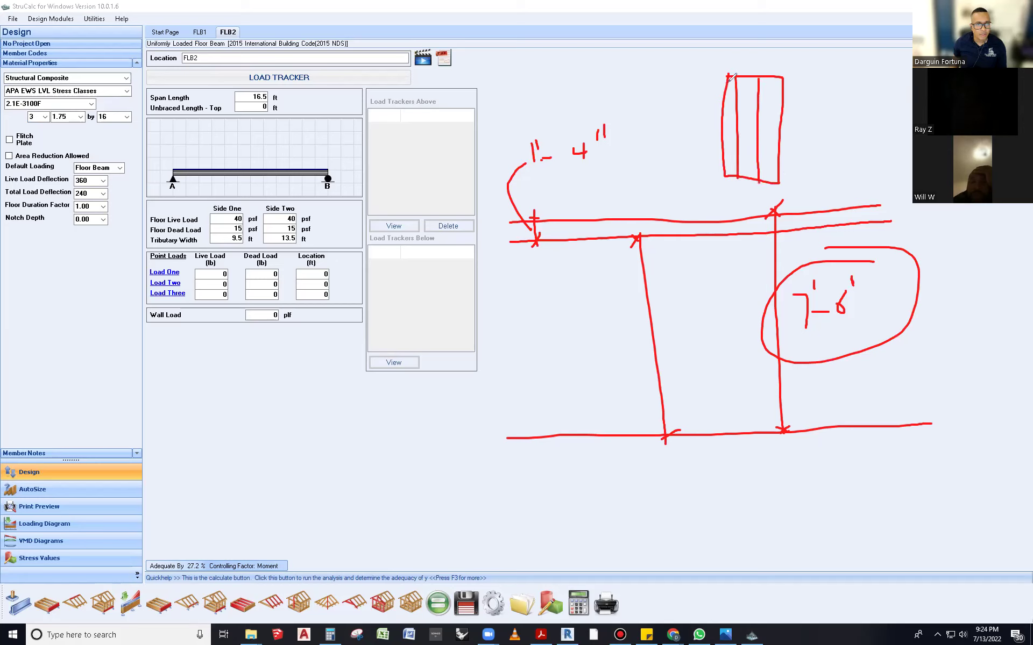
pyautogui.moveTo(729, 75); pyautogui.dragTo(525, 73)
pyautogui.moveTo(721, 149); pyautogui.dragTo(603, 153)
pyautogui.moveTo(729, 84)
pyautogui.mouseDown()
pyautogui.moveTo(711, 88)
pyautogui.moveTo(709, 102)
pyautogui.mouseUp()
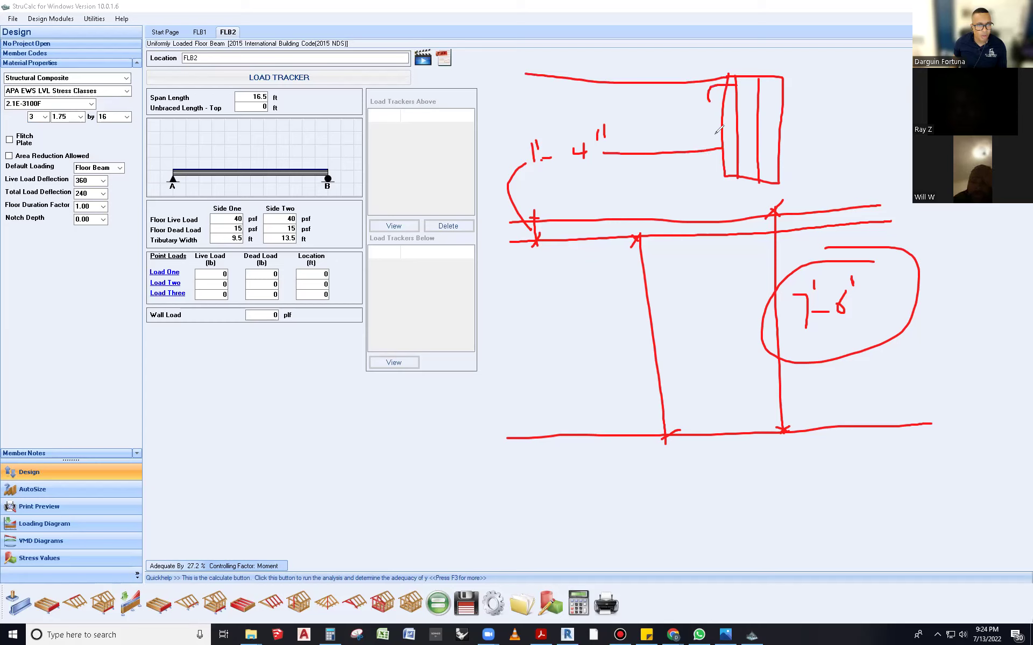
pyautogui.moveTo(783, 77); pyautogui.dragTo(911, 83)
pyautogui.moveTo(782, 148); pyautogui.dragTo(911, 147)
pyautogui.moveTo(775, 89)
pyautogui.mouseDown()
pyautogui.moveTo(806, 114)
pyautogui.moveTo(776, 133)
pyautogui.mouseUp()
pyautogui.moveTo(784, 90)
pyautogui.mouseDown()
pyautogui.moveTo(794, 111)
pyautogui.moveTo(775, 115)
pyautogui.moveTo(789, 124)
pyautogui.mouseUp()
pyautogui.moveTo(721, 92); pyautogui.dragTo(723, 114)
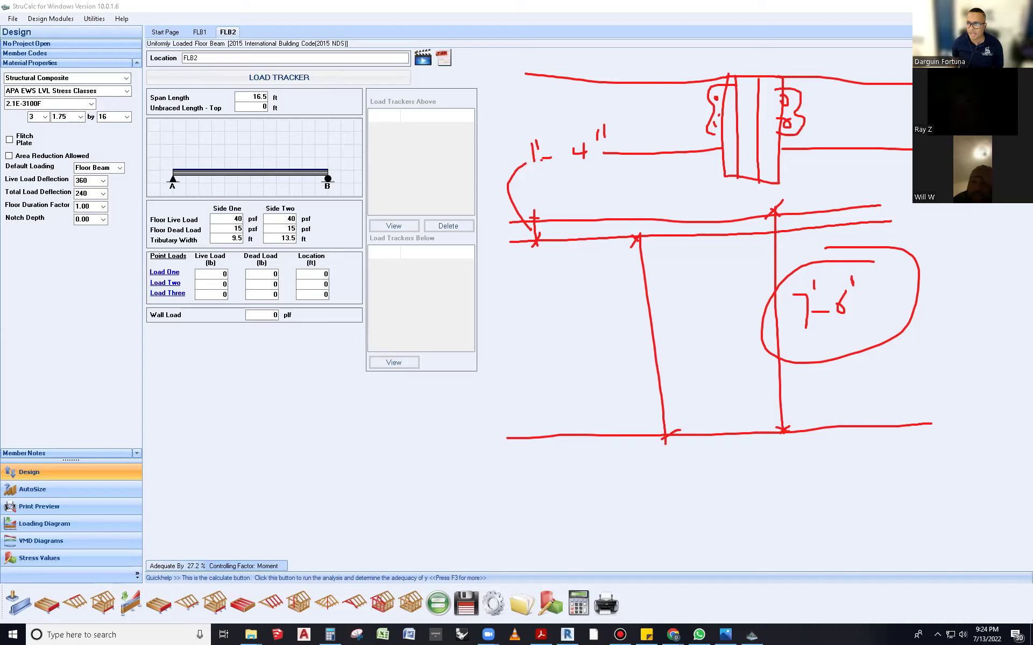
pyautogui.press('Escape')
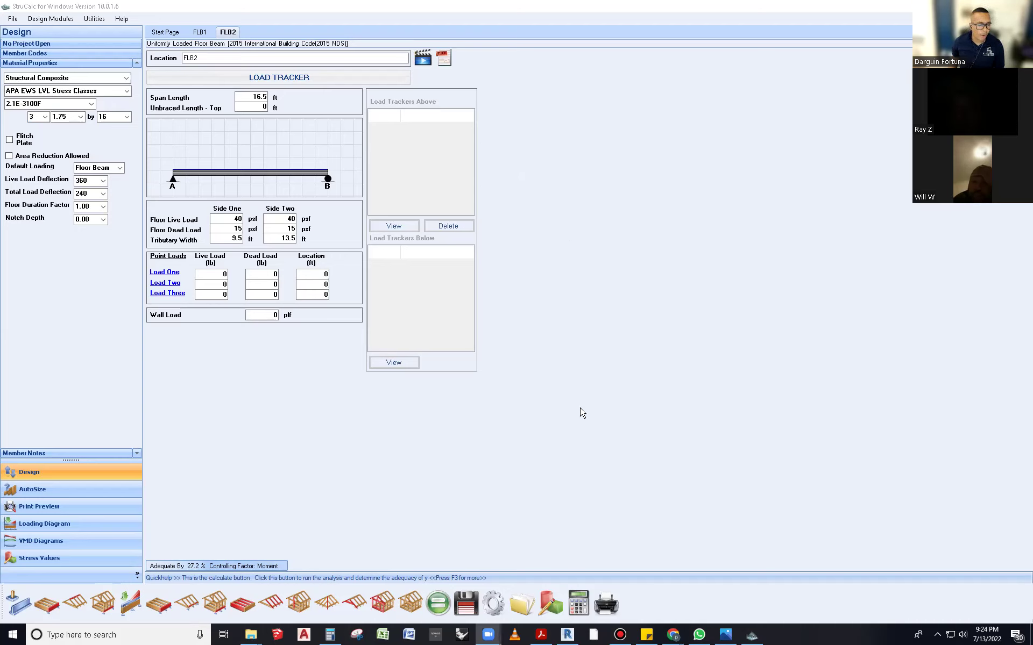
# - Switch to the floor plan image, circle the beam ends at the left wall and stair post, and mark the span between them in red
pyautogui.click(733, 638)
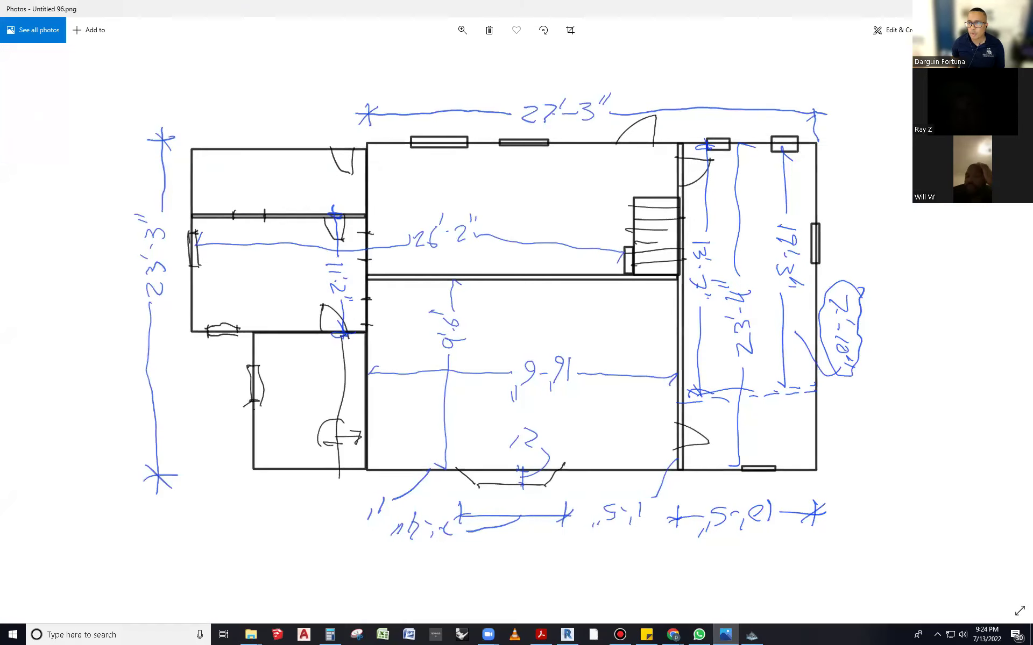
pyautogui.moveTo(628, 271)
pyautogui.mouseDown()
pyautogui.moveTo(617, 280)
pyautogui.moveTo(627, 273)
pyautogui.mouseUp()
pyautogui.moveTo(365, 272)
pyautogui.mouseDown()
pyautogui.moveTo(363, 284)
pyautogui.moveTo(371, 273)
pyautogui.mouseUp()
pyautogui.moveTo(632, 220)
pyautogui.mouseDown()
pyautogui.moveTo(366, 219)
pyautogui.moveTo(373, 225)
pyautogui.mouseUp()
pyautogui.moveTo(375, 214); pyautogui.dragTo(354, 230)
pyautogui.moveTo(628, 216)
pyautogui.mouseDown()
pyautogui.moveTo(641, 226)
pyautogui.moveTo(624, 226)
pyautogui.mouseUp()
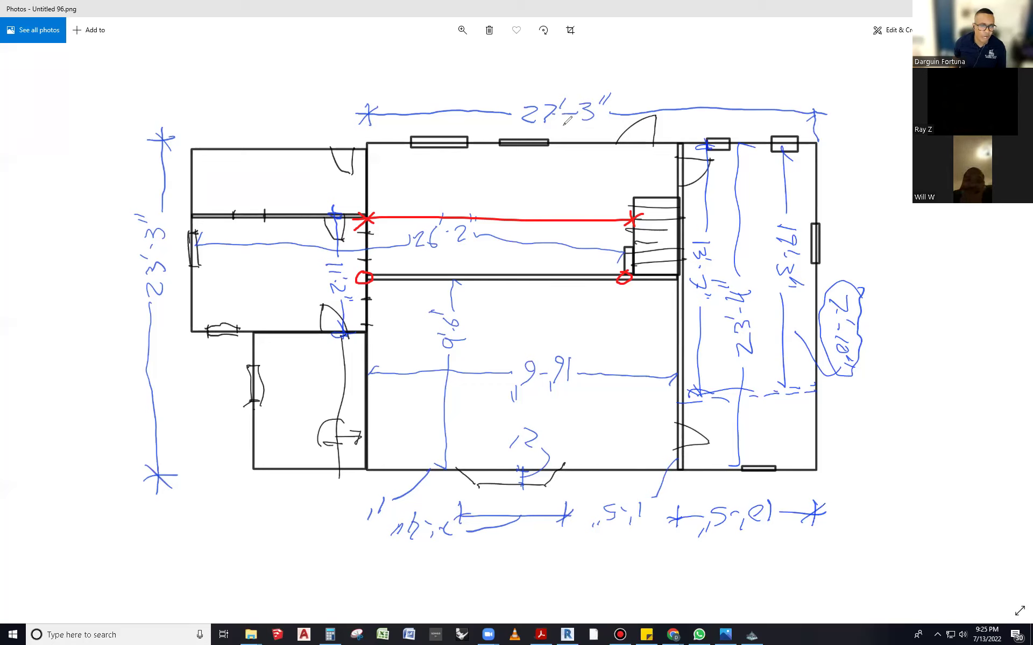
# - Draw red joist lines crossing the middle wall from both rooms, then clear the red marks
pyautogui.moveTo(543, 131)
pyautogui.mouseDown()
pyautogui.moveTo(535, 301)
pyautogui.moveTo(558, 166)
pyautogui.mouseUp()
pyautogui.moveTo(586, 126); pyautogui.dragTo(596, 314)
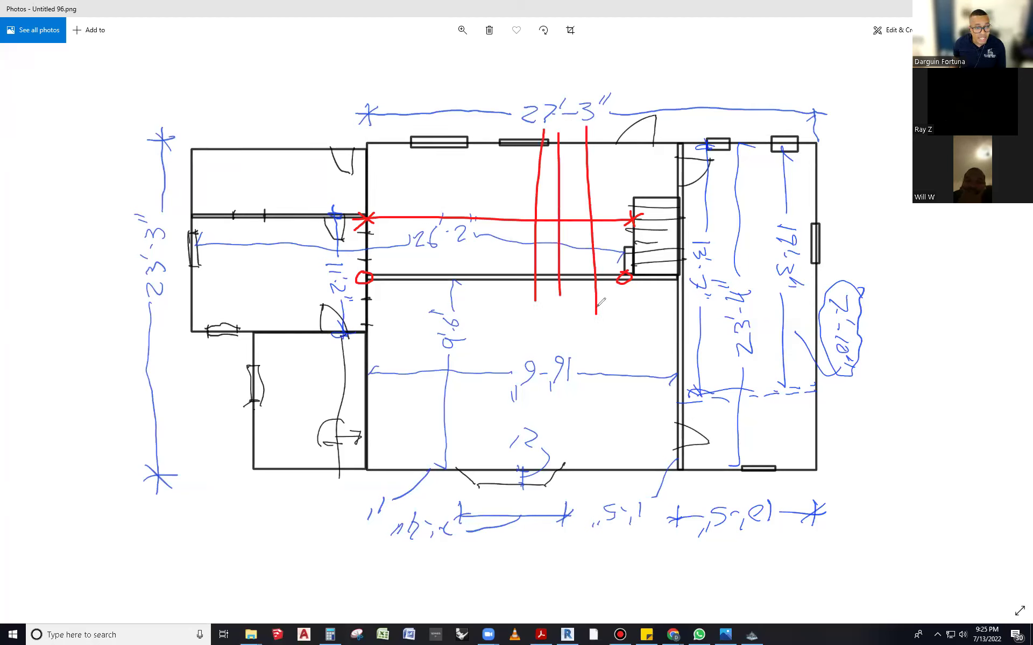
pyautogui.moveTo(579, 256); pyautogui.dragTo(582, 442)
pyautogui.moveTo(517, 267); pyautogui.dragTo(516, 412)
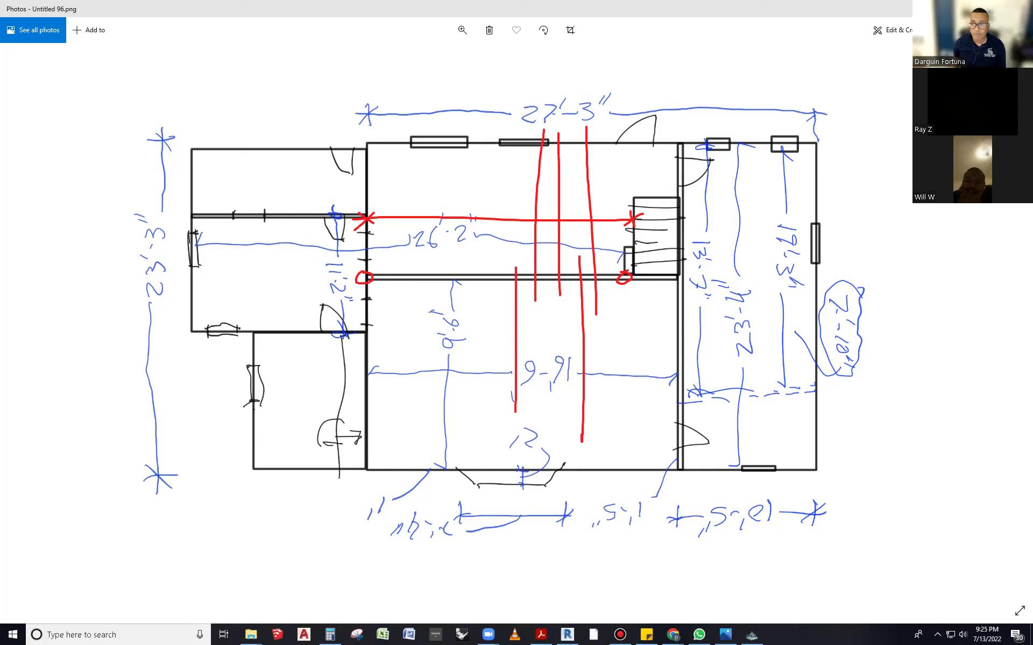
pyautogui.press('e')
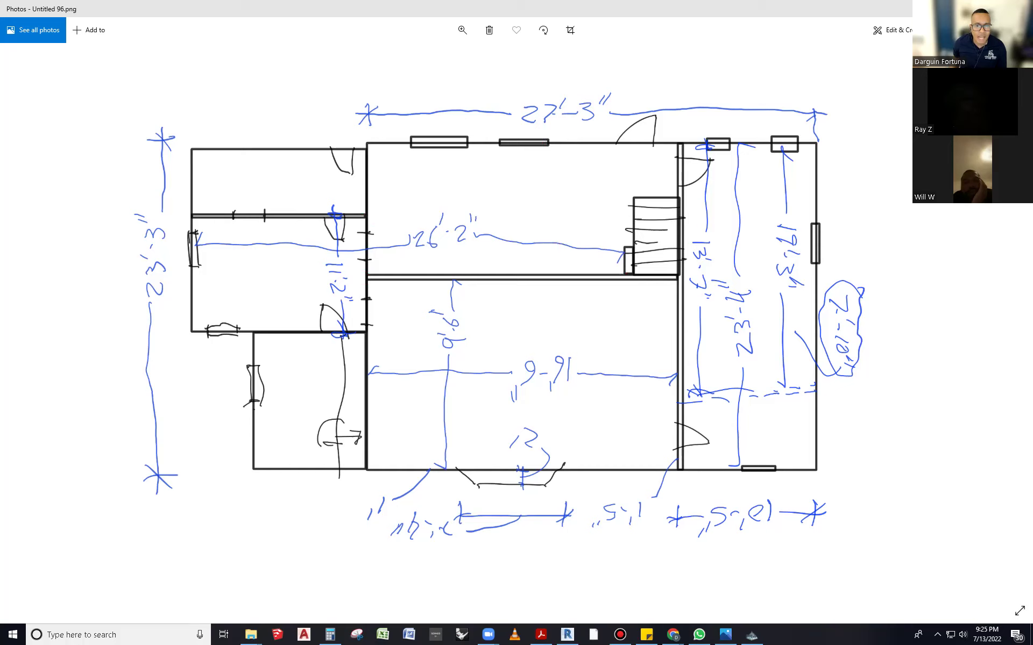
# - Sketch red ceiling and floor lines in the space beside the plan and mark and circle the height between them
pyautogui.moveTo(862, 150); pyautogui.dragTo(936, 151)
pyautogui.moveTo(878, 318); pyautogui.dragTo(986, 320)
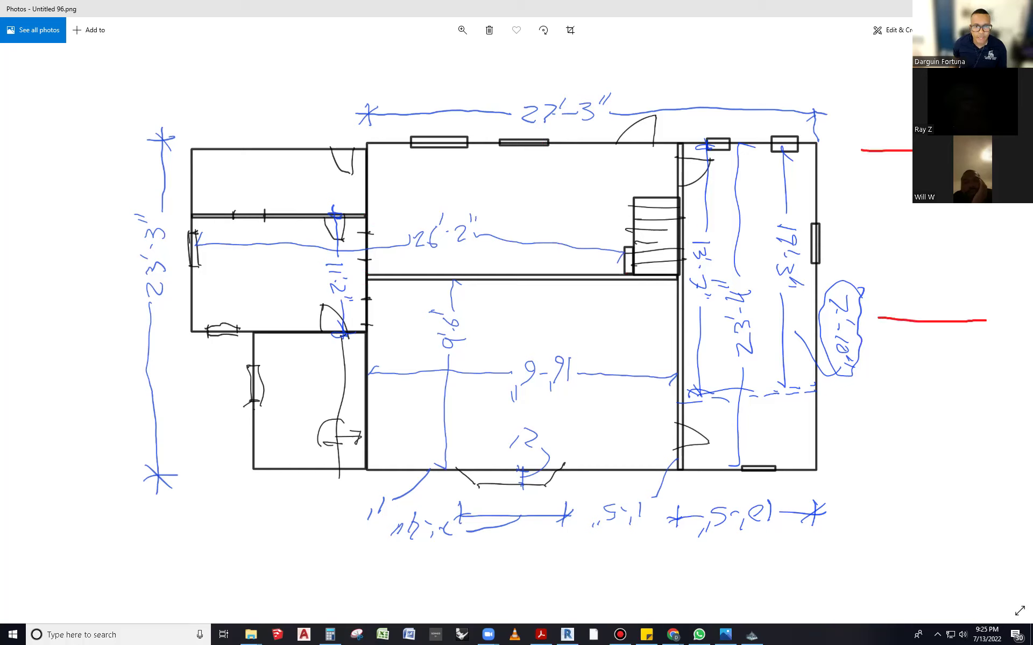
pyautogui.moveTo(948, 204); pyautogui.dragTo(955, 346)
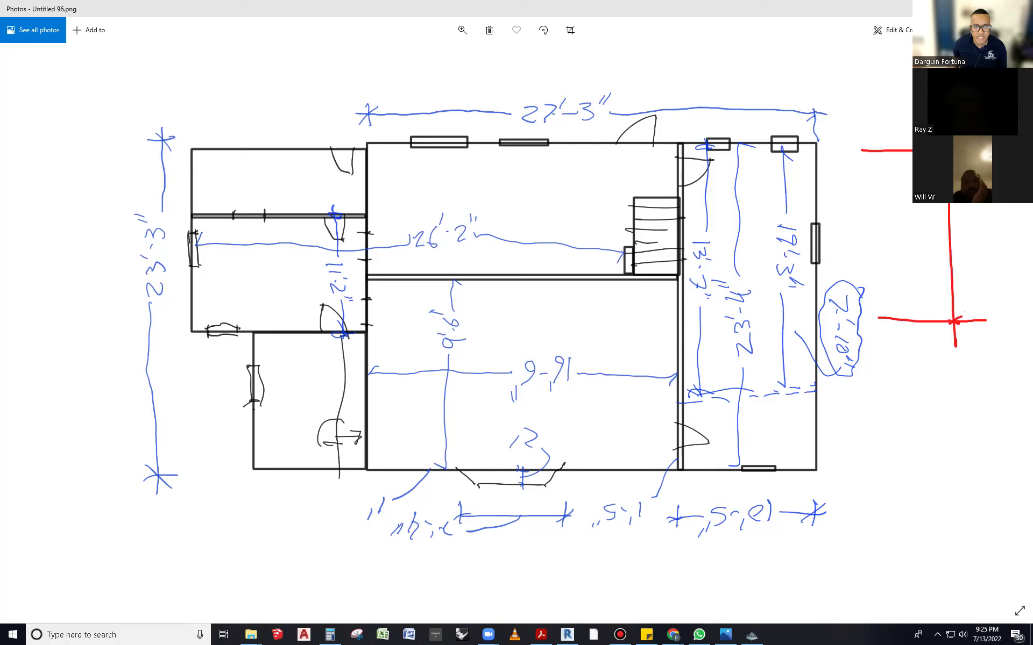
pyautogui.moveTo(973, 204); pyautogui.dragTo(974, 223)
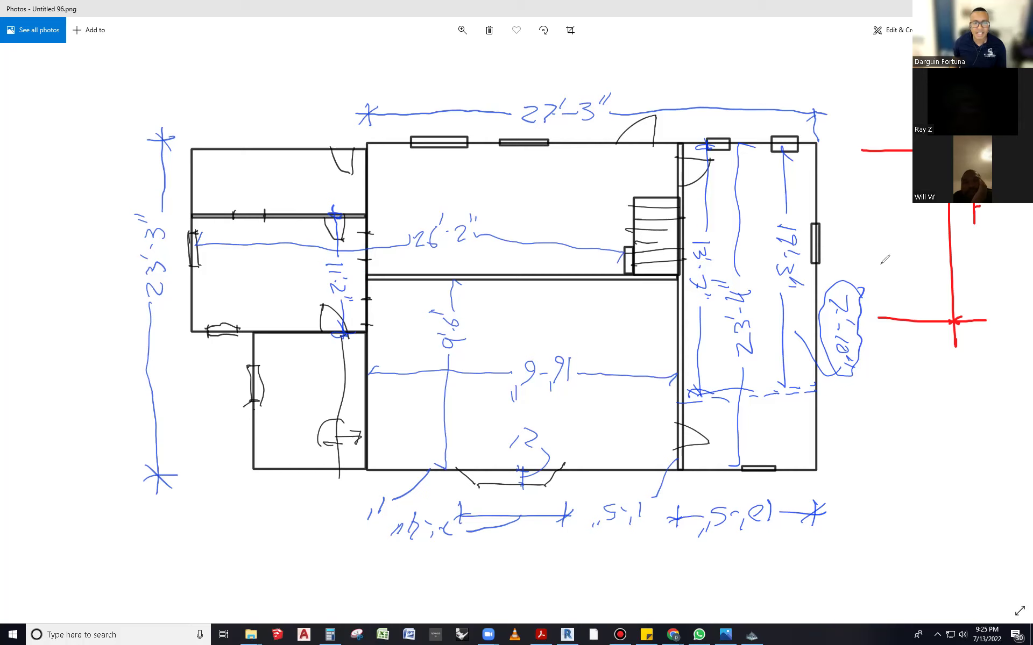
pyautogui.moveTo(937, 205)
pyautogui.mouseDown()
pyautogui.moveTo(951, 240)
pyautogui.moveTo(1004, 204)
pyautogui.mouseUp()
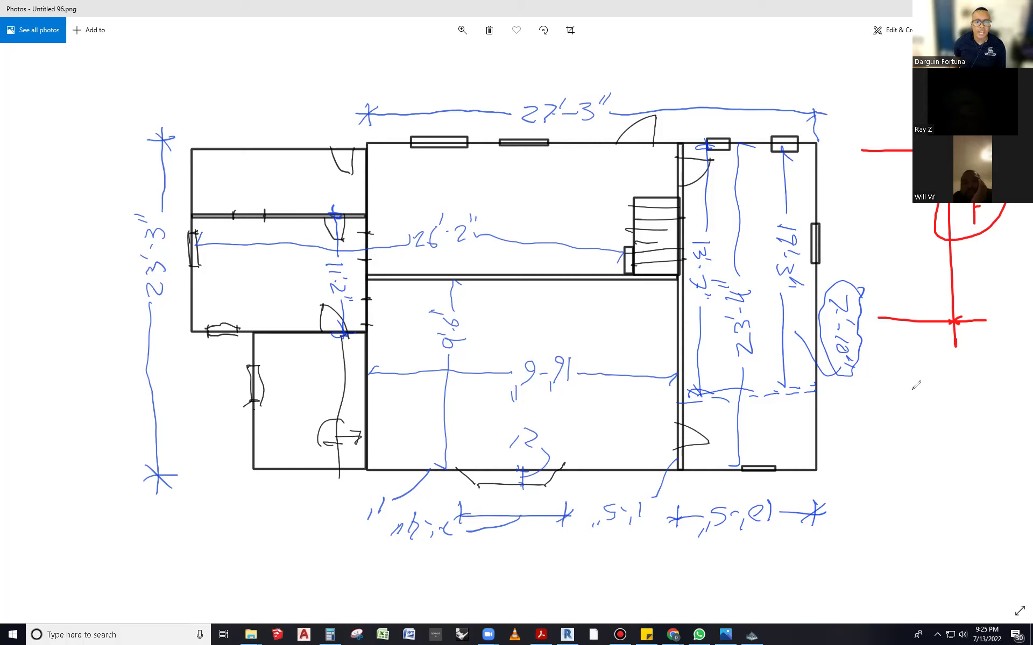
pyautogui.moveTo(943, 380); pyautogui.dragTo(903, 428)
pyautogui.moveTo(923, 363); pyautogui.dragTo(928, 429)
pyautogui.moveTo(995, 367); pyautogui.dragTo(1018, 366)
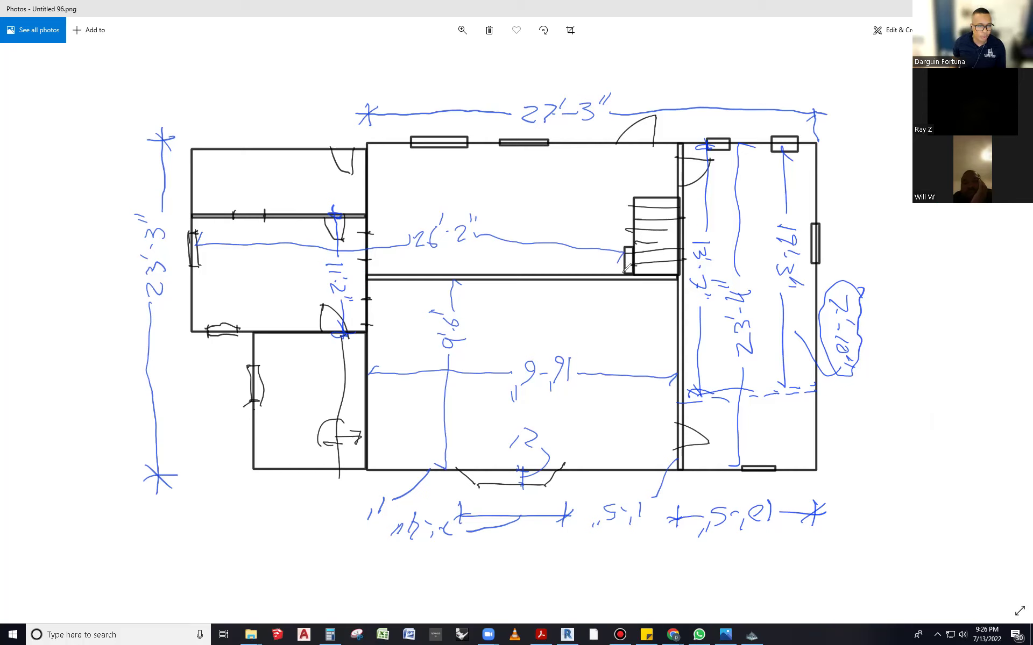
# - Circle the beam supports at the left wall and stair post, and mark the staircase width with a red dimension line
pyautogui.moveTo(638, 267)
pyautogui.mouseDown()
pyautogui.moveTo(625, 275)
pyautogui.moveTo(640, 270)
pyautogui.mouseUp()
pyautogui.moveTo(364, 271); pyautogui.dragTo(365, 273)
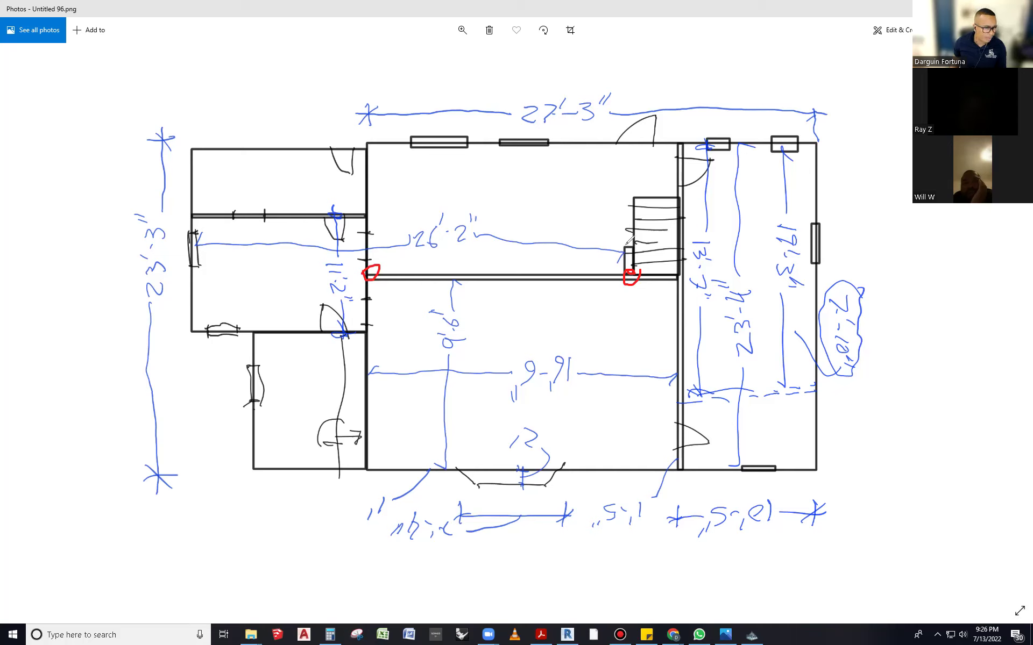
pyautogui.moveTo(684, 182)
pyautogui.mouseDown()
pyautogui.moveTo(576, 179)
pyautogui.moveTo(627, 203)
pyautogui.mouseUp()
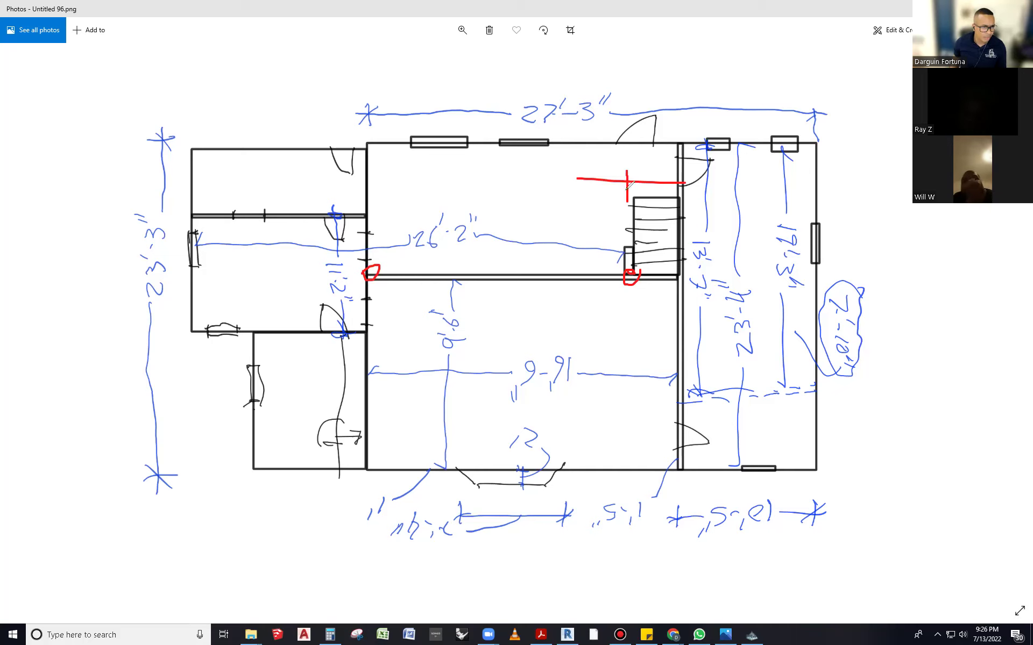
pyautogui.moveTo(673, 173); pyautogui.dragTo(673, 187)
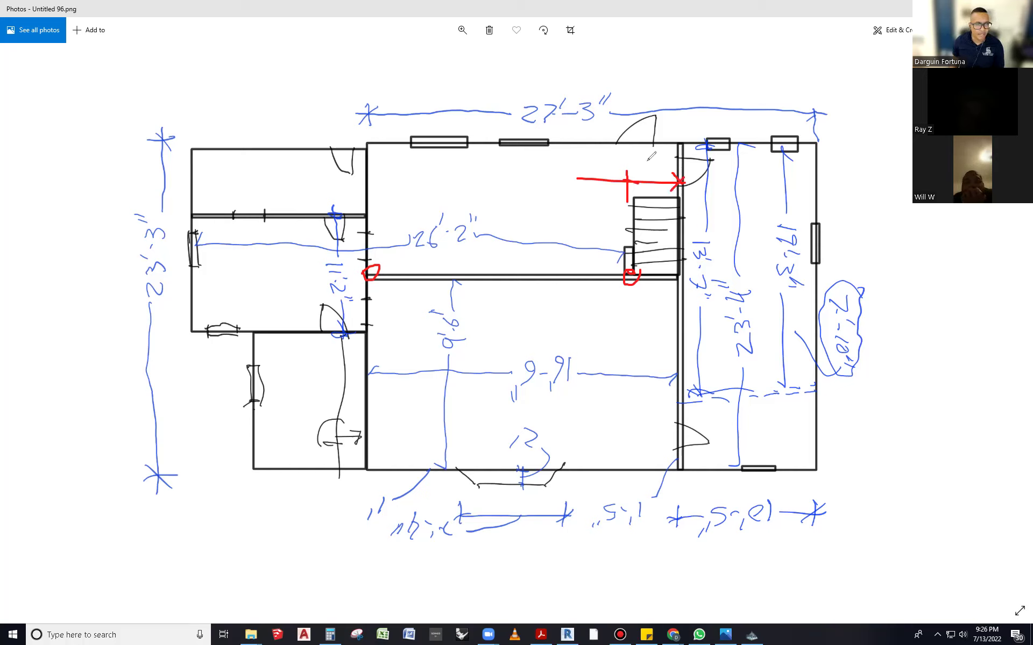
pyautogui.moveTo(653, 170); pyautogui.dragTo(660, 245)
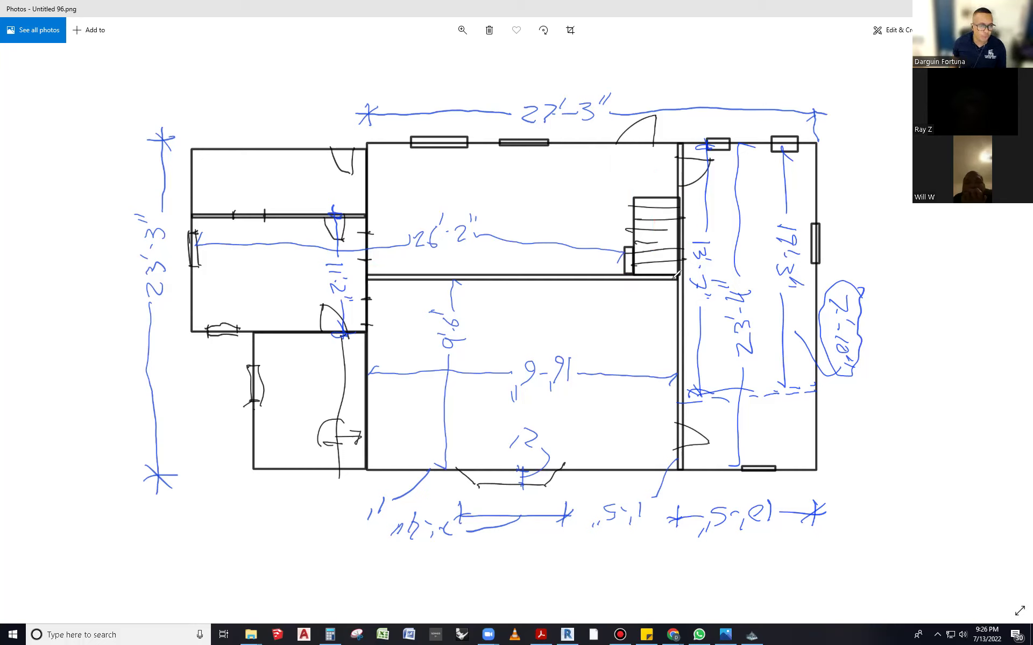
# - Circle both ends of the full-length wall between the middle rooms and add a red mark above it
pyautogui.moveTo(678, 273)
pyautogui.mouseDown()
pyautogui.moveTo(670, 276)
pyautogui.moveTo(679, 284)
pyautogui.mouseUp()
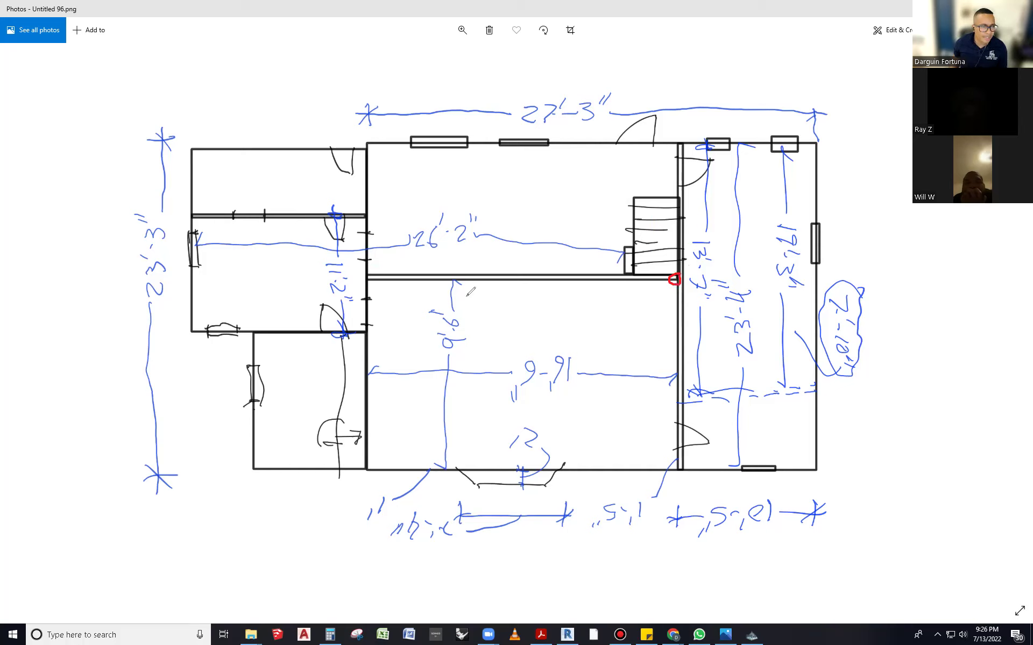
pyautogui.moveTo(371, 275); pyautogui.dragTo(369, 284)
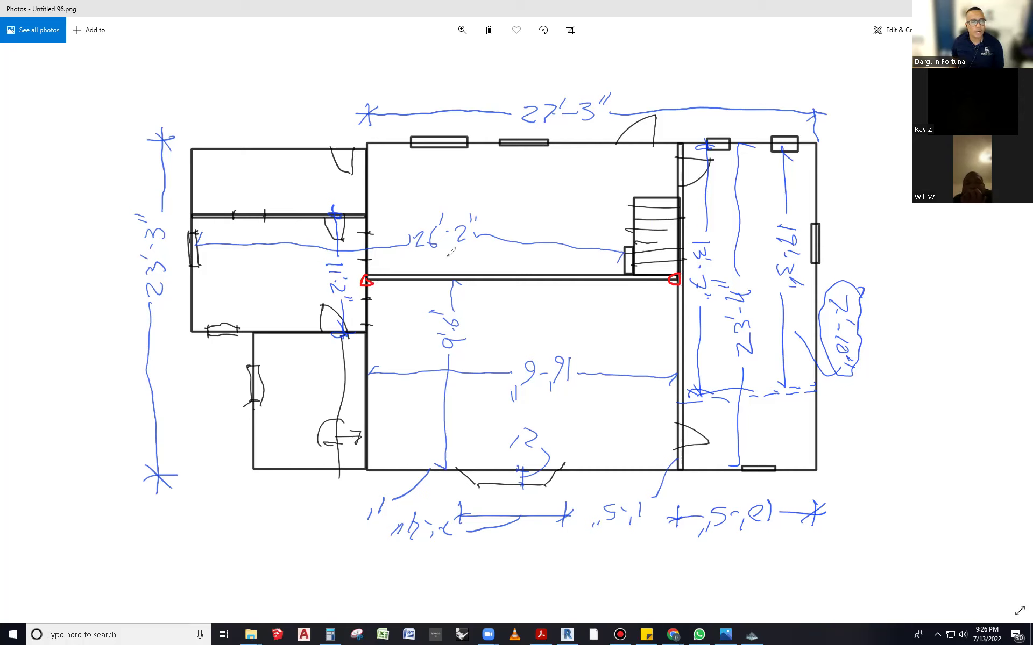
pyautogui.moveTo(508, 212)
pyautogui.mouseDown()
pyautogui.moveTo(493, 246)
pyautogui.moveTo(535, 205)
pyautogui.moveTo(530, 221)
pyautogui.moveTo(537, 204)
pyautogui.moveTo(540, 221)
pyautogui.mouseUp()
pyautogui.moveTo(543, 208)
pyautogui.mouseDown()
pyautogui.moveTo(545, 223)
pyautogui.moveTo(554, 207)
pyautogui.moveTo(557, 220)
pyautogui.moveTo(575, 216)
pyautogui.moveTo(533, 187)
pyautogui.moveTo(631, 183)
pyautogui.moveTo(577, 170)
pyautogui.mouseUp()
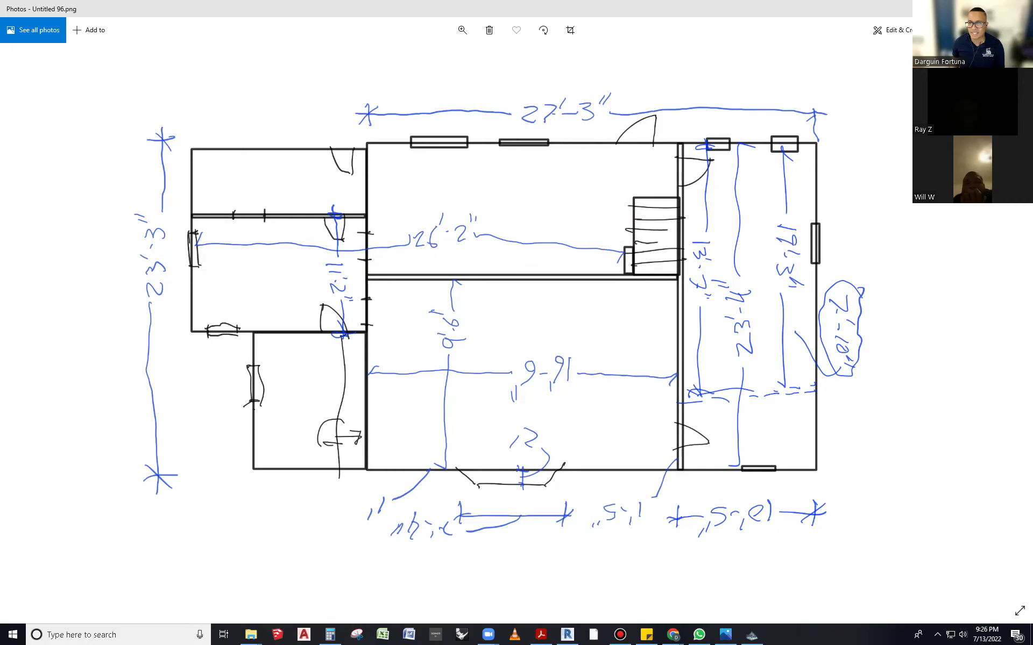
# - Switch to StruCalc, set the beam's span length to 13.5 ft and depth to 11.875, and run the calculation
pyautogui.hotkey('alt', 'Tab')
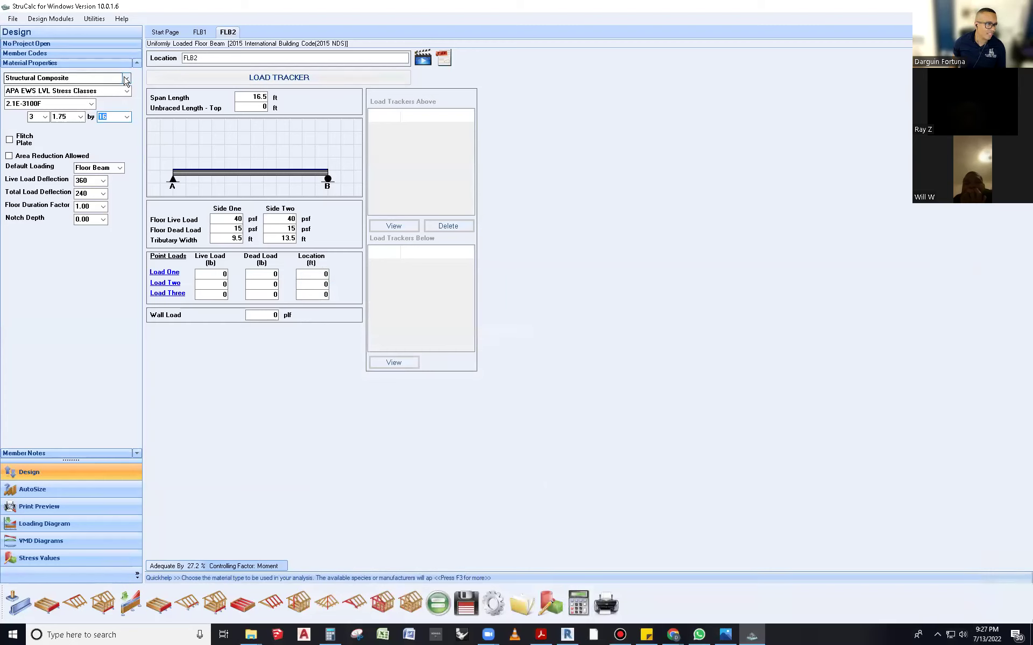
pyautogui.press('Tab')
pyautogui.press('Tab')
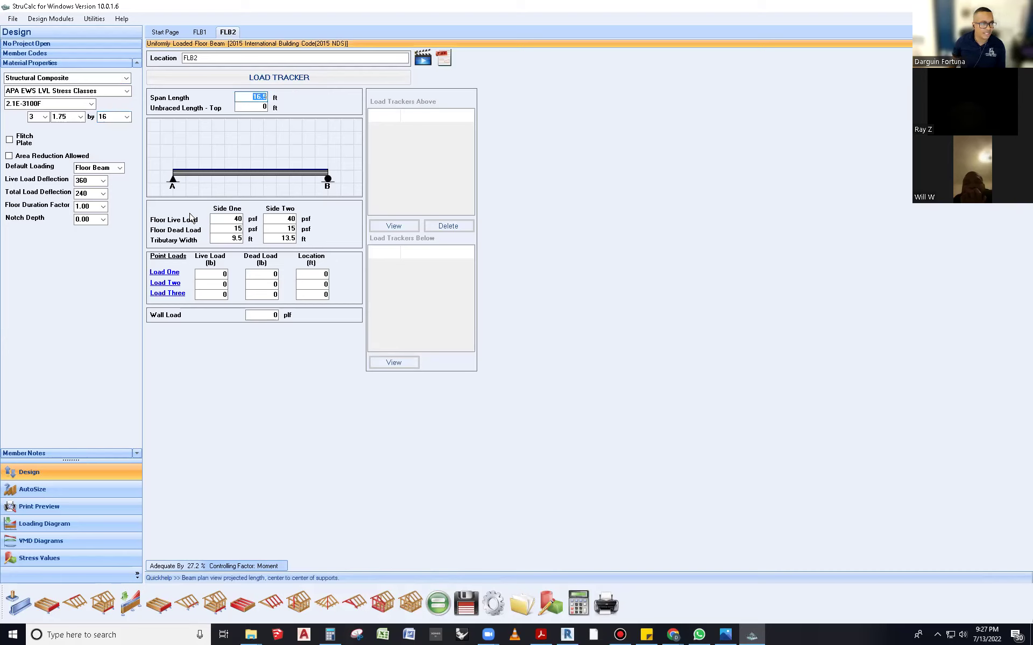
pyautogui.write('13.5')
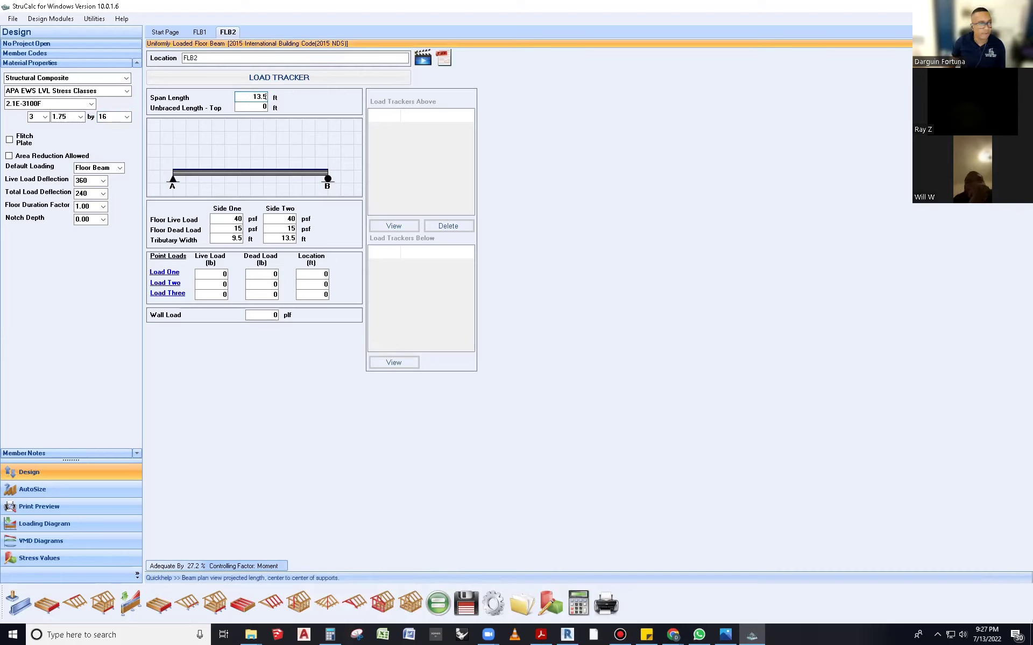
pyautogui.click(126, 117)
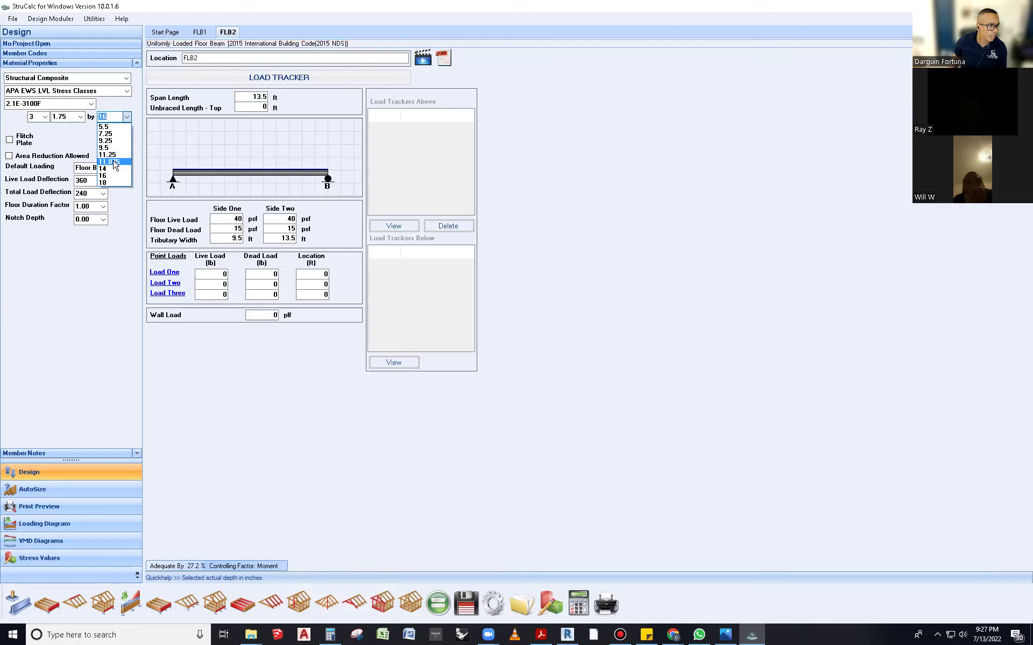
pyautogui.click(109, 162)
pyautogui.click(439, 603)
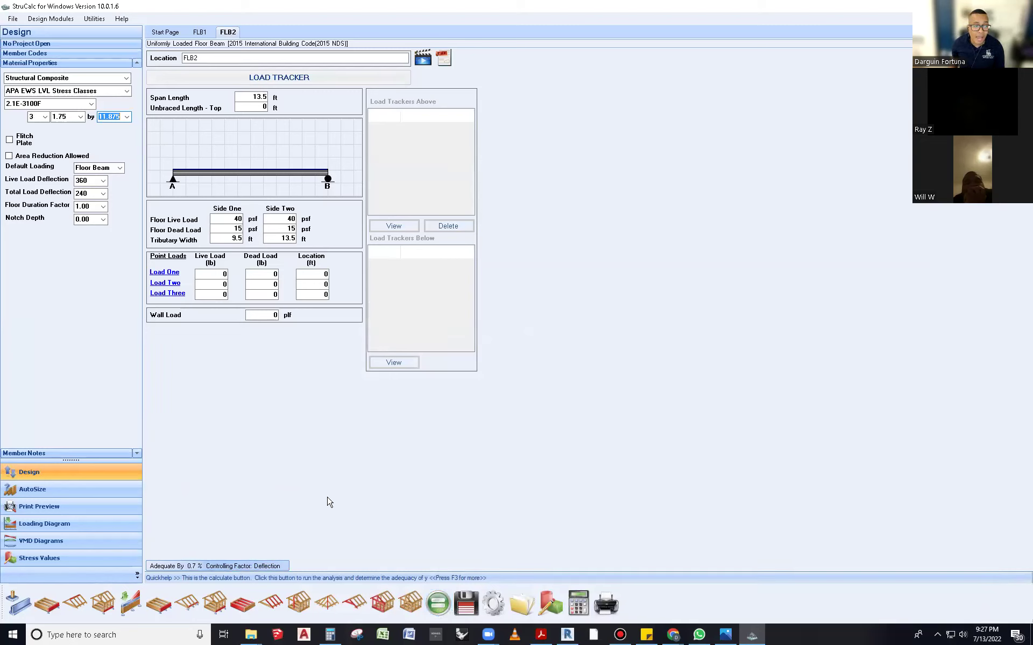
# - Circle the deflection settings and the LVL member size in red
pyautogui.moveTo(192, 571)
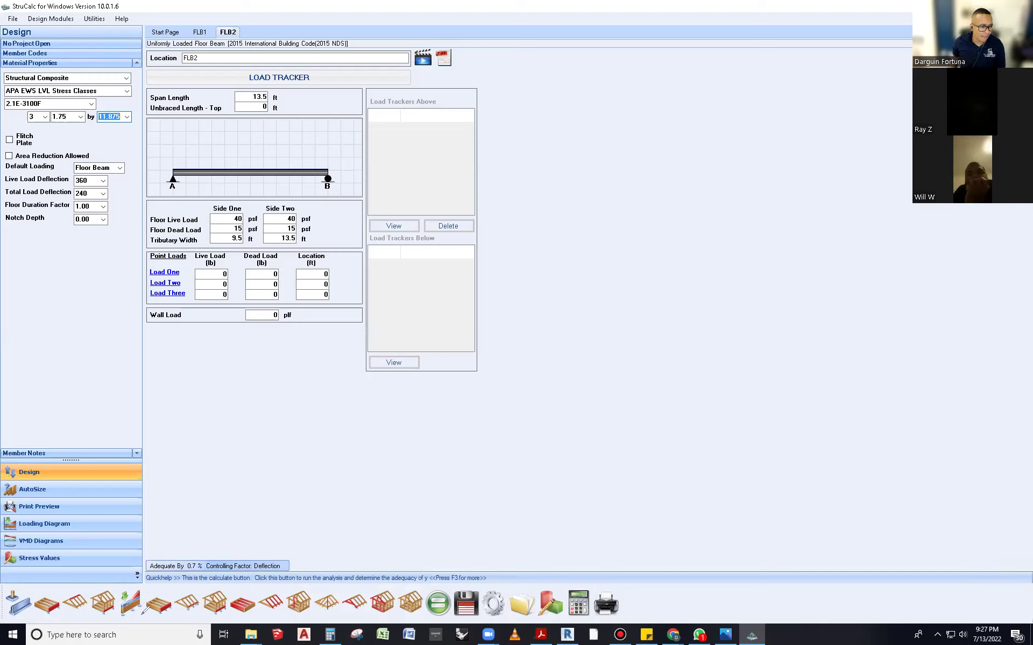
pyautogui.moveTo(81, 164)
pyautogui.mouseDown()
pyautogui.moveTo(58, 211)
pyautogui.moveTo(122, 208)
pyautogui.moveTo(105, 161)
pyautogui.moveTo(62, 158)
pyautogui.mouseUp()
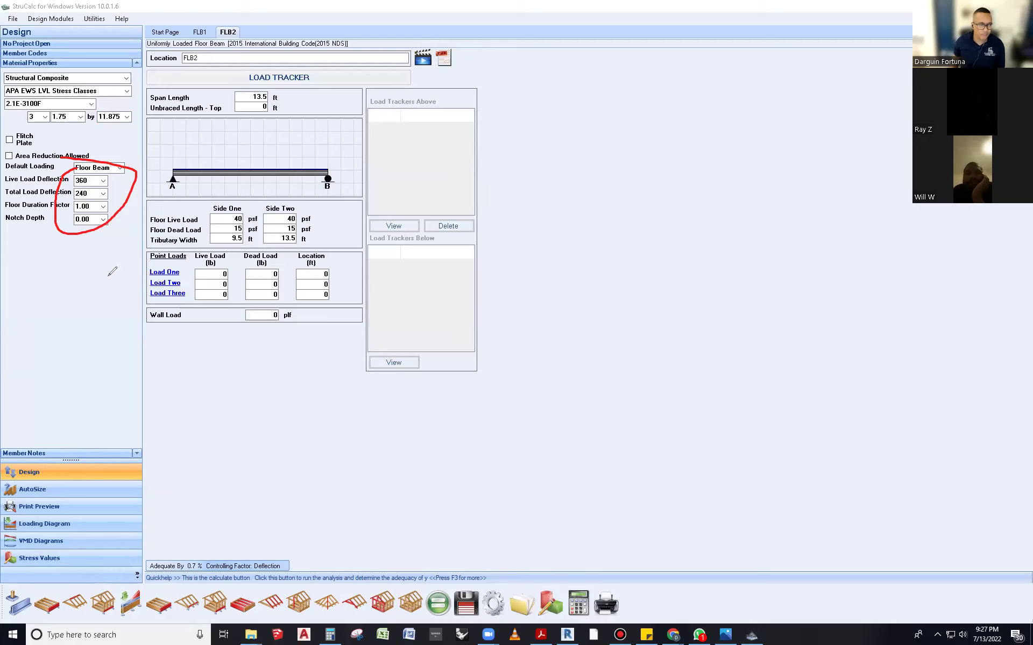
pyautogui.moveTo(115, 106)
pyautogui.mouseDown()
pyautogui.moveTo(91, 116)
pyautogui.moveTo(114, 105)
pyautogui.mouseUp()
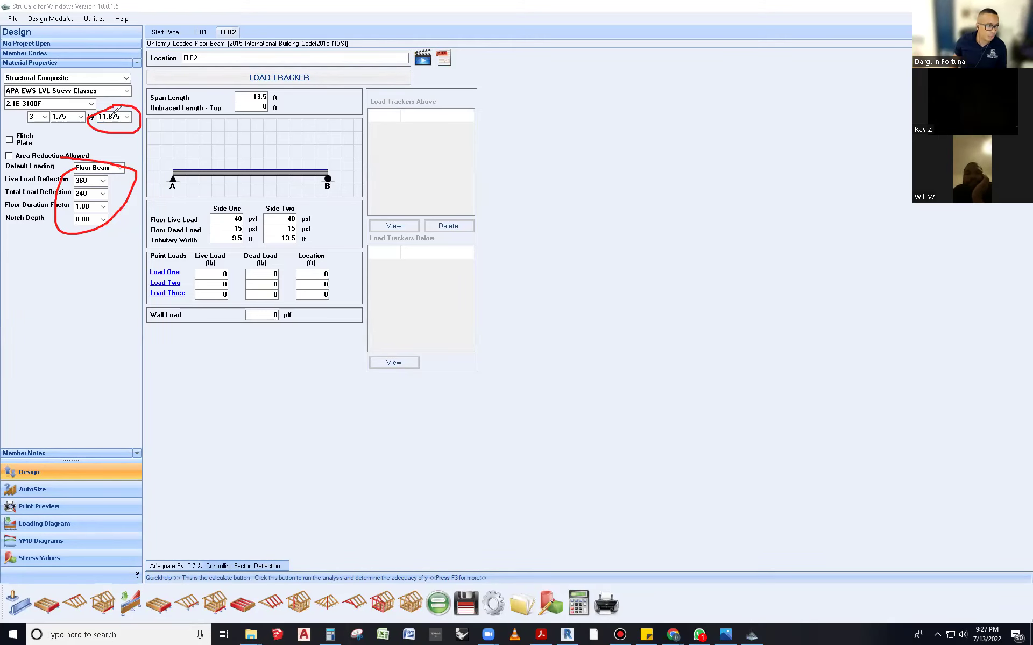
pyautogui.moveTo(19, 91)
pyautogui.mouseDown()
pyautogui.moveTo(1, 99)
pyautogui.moveTo(32, 113)
pyautogui.moveTo(73, 110)
pyautogui.moveTo(66, 87)
pyautogui.moveTo(13, 95)
pyautogui.moveTo(49, 117)
pyautogui.moveTo(26, 119)
pyautogui.mouseUp()
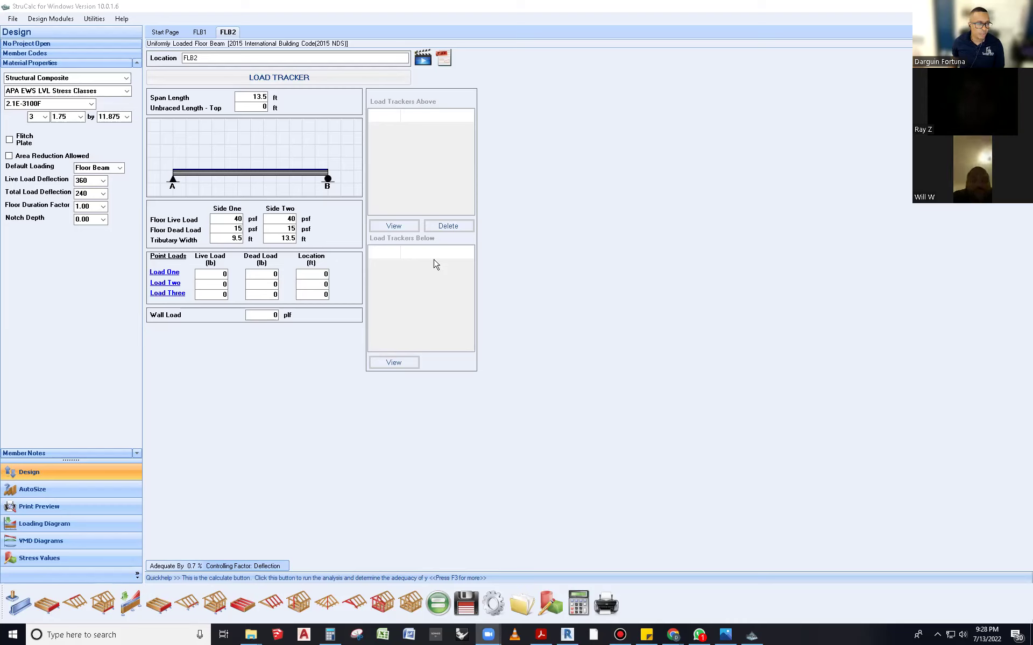
# - Set the beam's span length to 16.5 ft and change its material to Steel
pyautogui.click(248, 97)
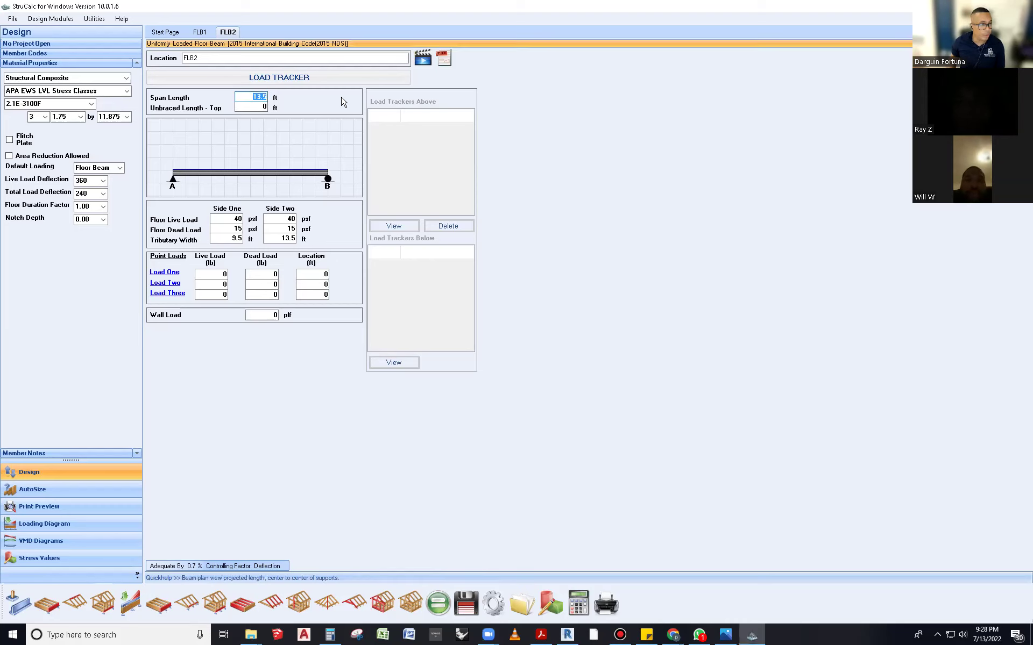
pyautogui.write('1')
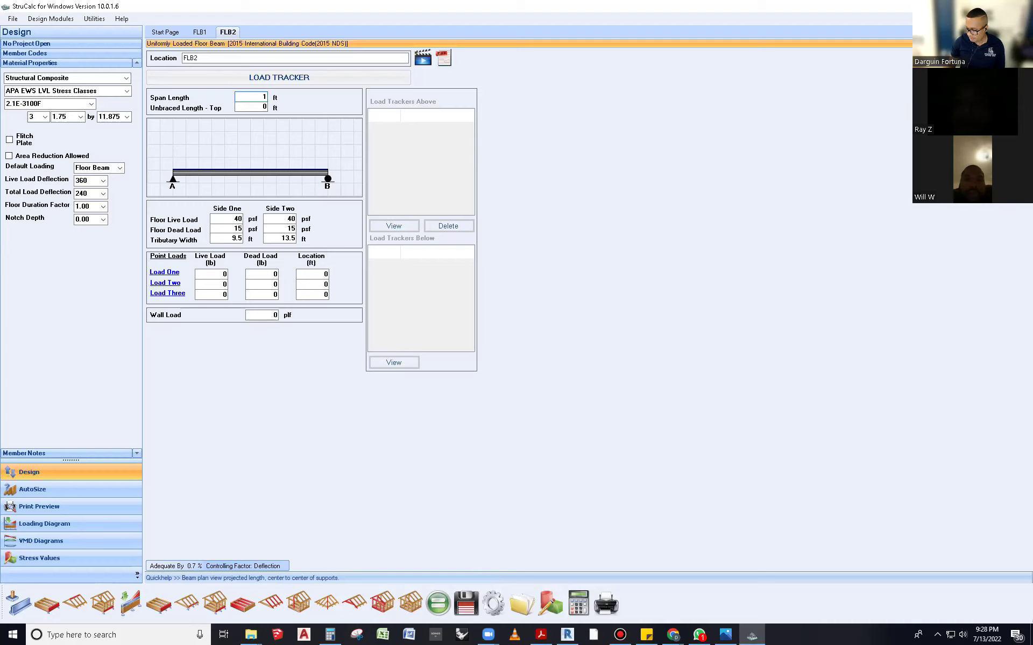
pyautogui.click(125, 78)
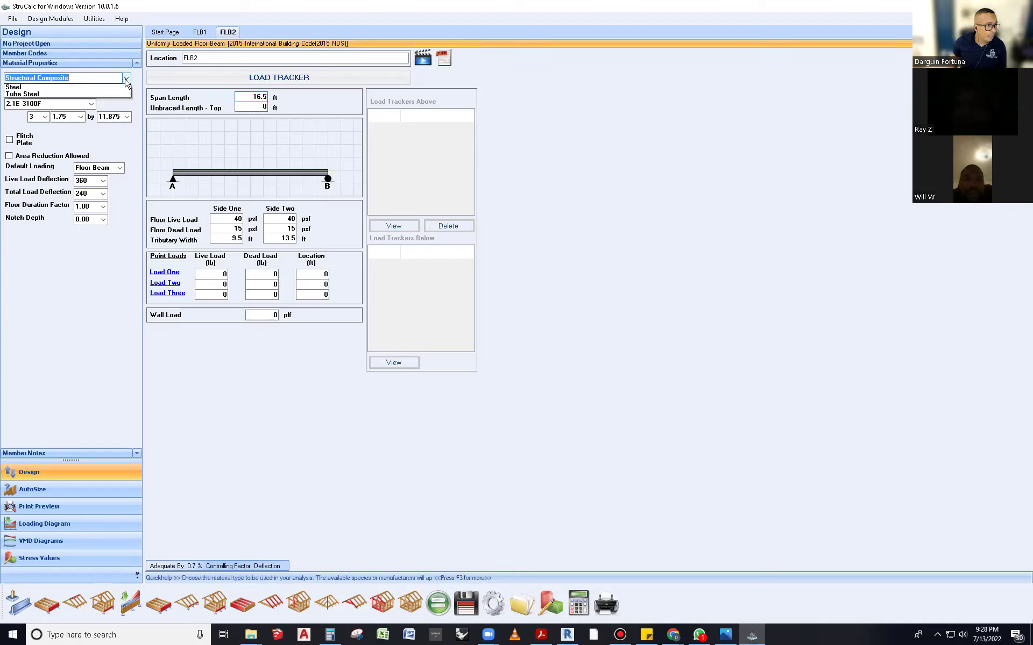
pyautogui.click(112, 109)
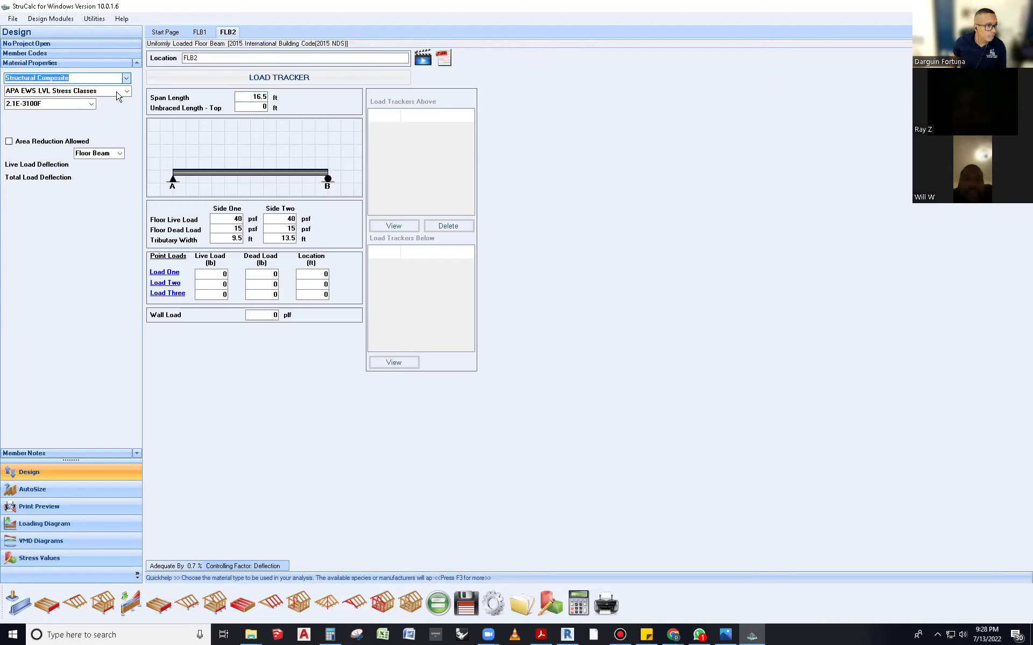
# - Choose the W10x12 steel section and calculate its adequacy
pyautogui.click(91, 104)
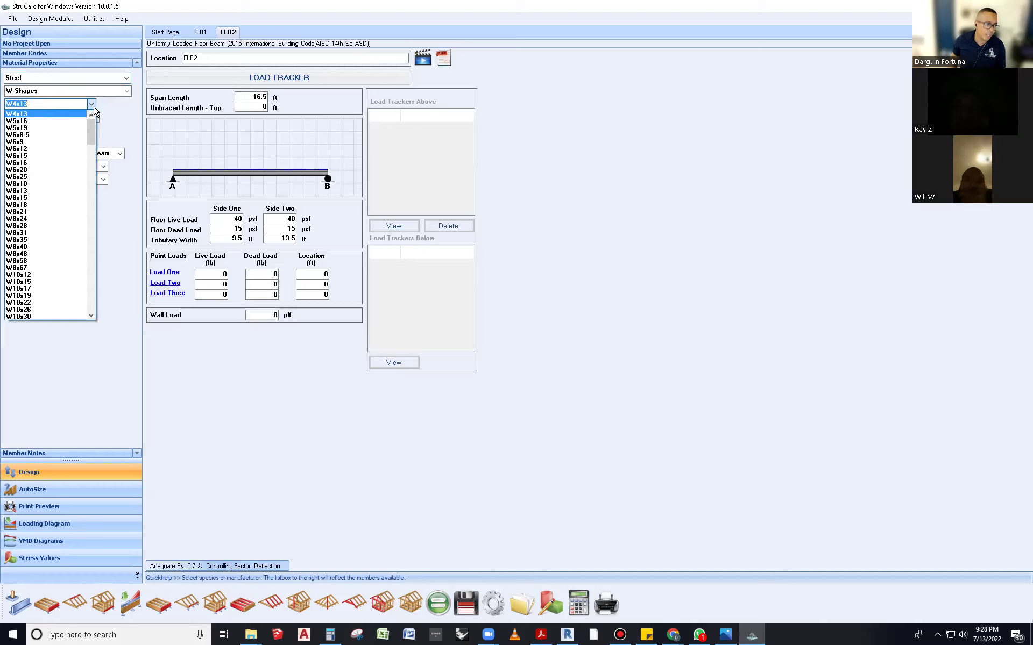
pyautogui.click(34, 275)
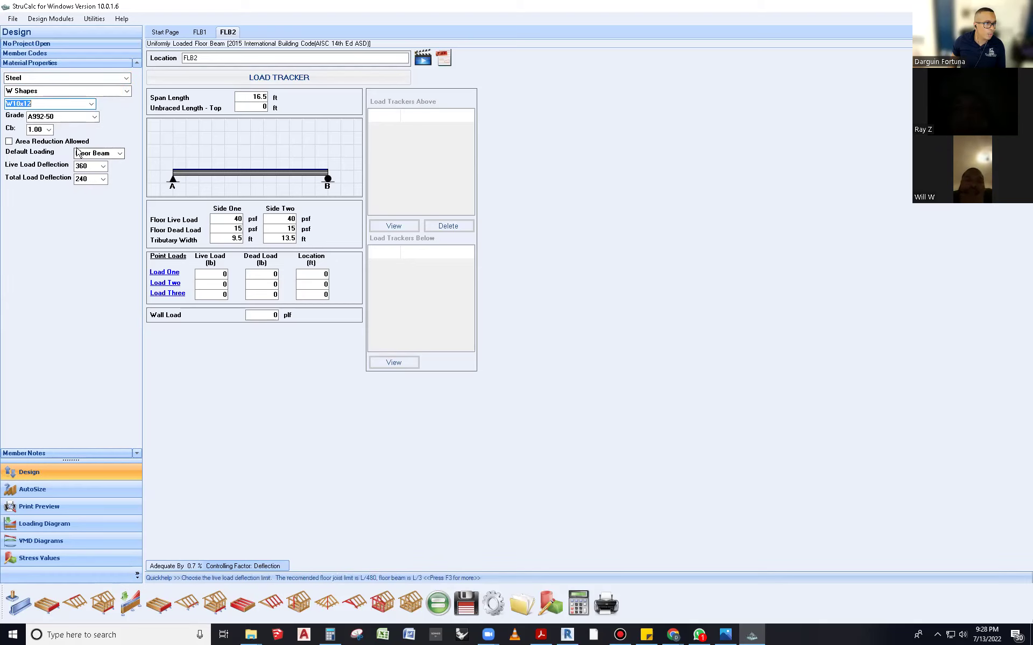
pyautogui.click(440, 606)
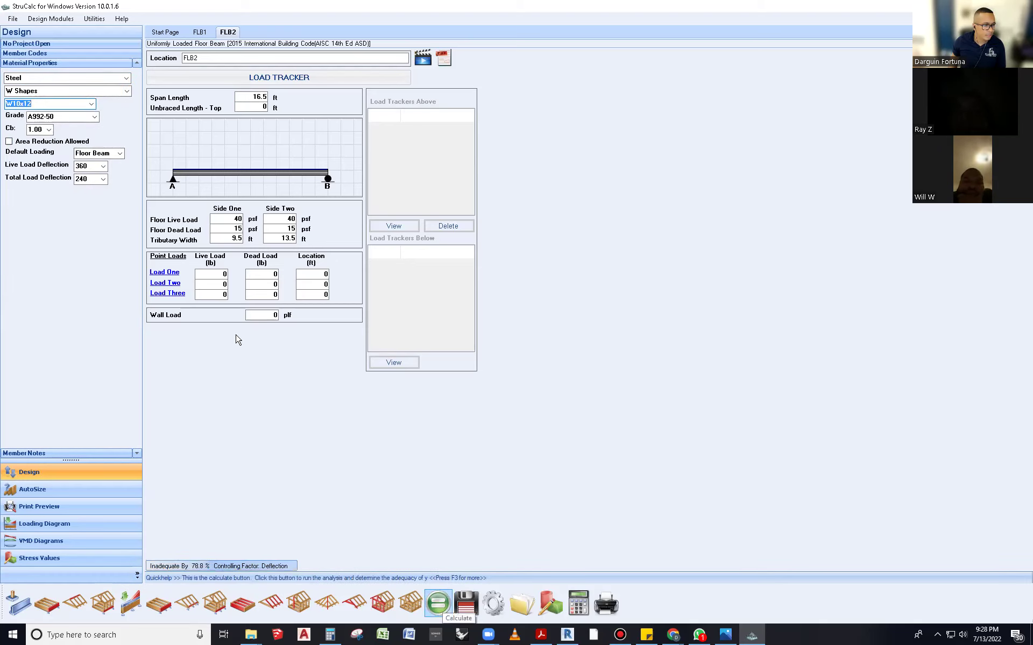
# - Change the steel section to W10x33 and calculate the beam's adequacy
pyautogui.click(91, 104)
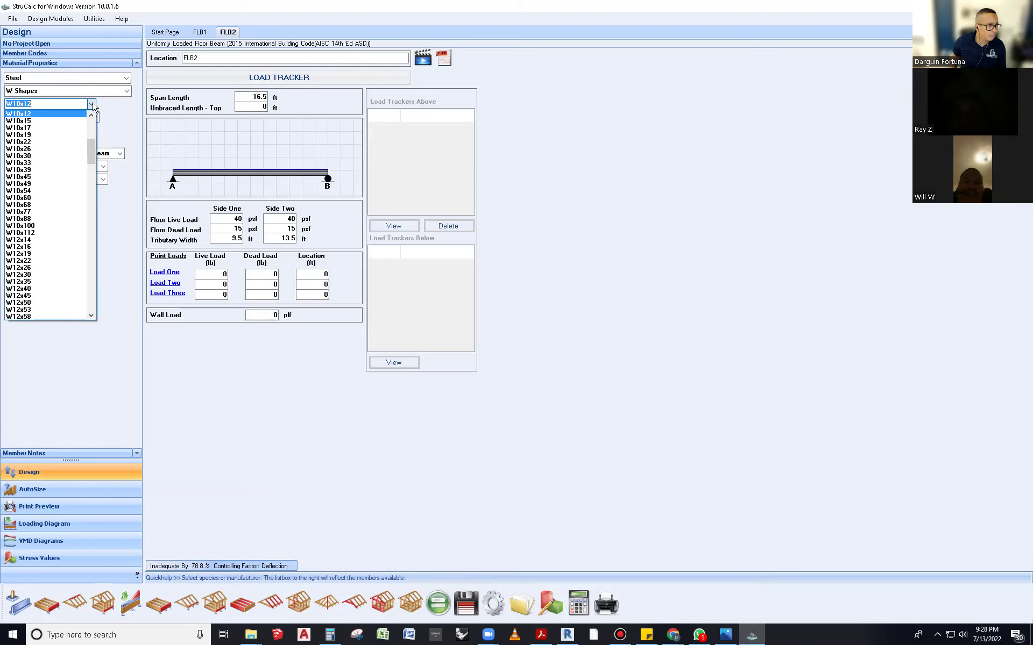
pyautogui.click(54, 162)
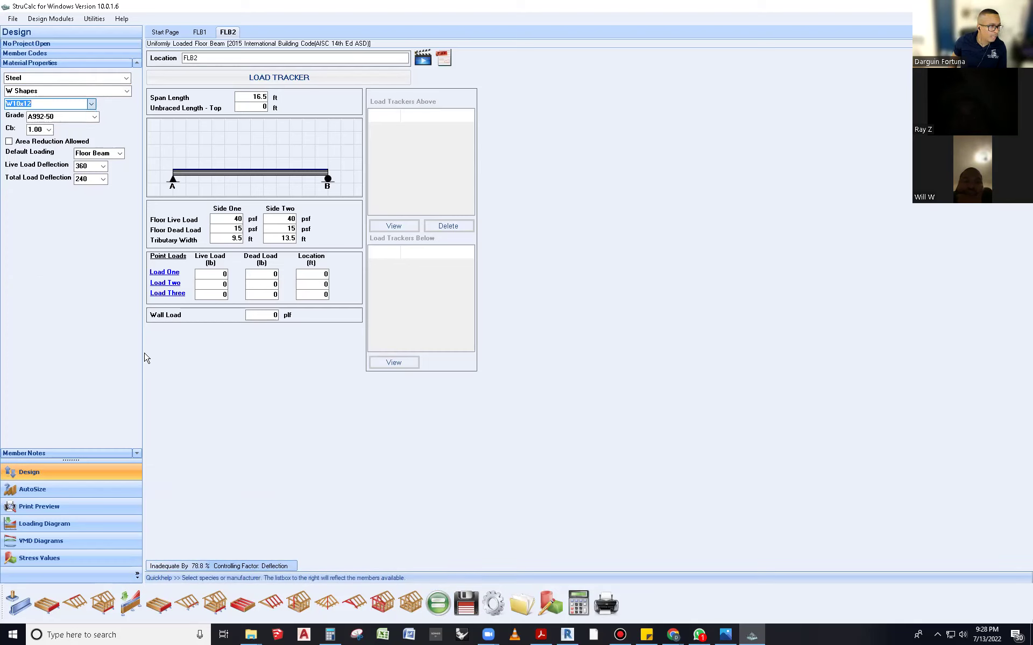
pyautogui.click(433, 599)
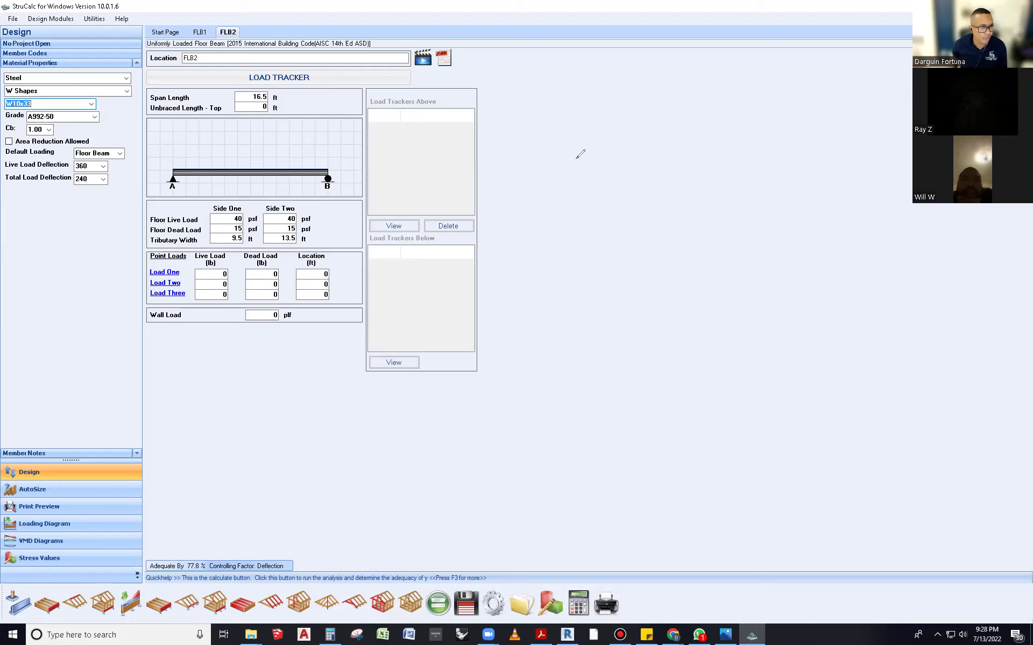
# - Write the designation W10 x 30 in red beside the inputs, label the 10 as 10" and underline the final number
pyautogui.moveTo(563, 130)
pyautogui.mouseDown()
pyautogui.moveTo(583, 140)
pyautogui.moveTo(608, 114)
pyautogui.moveTo(622, 152)
pyautogui.moveTo(637, 117)
pyautogui.moveTo(697, 141)
pyautogui.moveTo(669, 143)
pyautogui.moveTo(729, 129)
pyautogui.moveTo(711, 138)
pyautogui.mouseUp()
pyautogui.click(634, 119)
pyautogui.click(708, 123)
pyautogui.moveTo(755, 110)
pyautogui.mouseDown()
pyautogui.moveTo(747, 126)
pyautogui.moveTo(757, 112)
pyautogui.mouseUp()
pyautogui.click(647, 101)
pyautogui.moveTo(594, 115)
pyautogui.mouseDown()
pyautogui.moveTo(607, 141)
pyautogui.moveTo(651, 102)
pyautogui.moveTo(617, 216)
pyautogui.moveTo(627, 271)
pyautogui.moveTo(646, 240)
pyautogui.mouseUp()
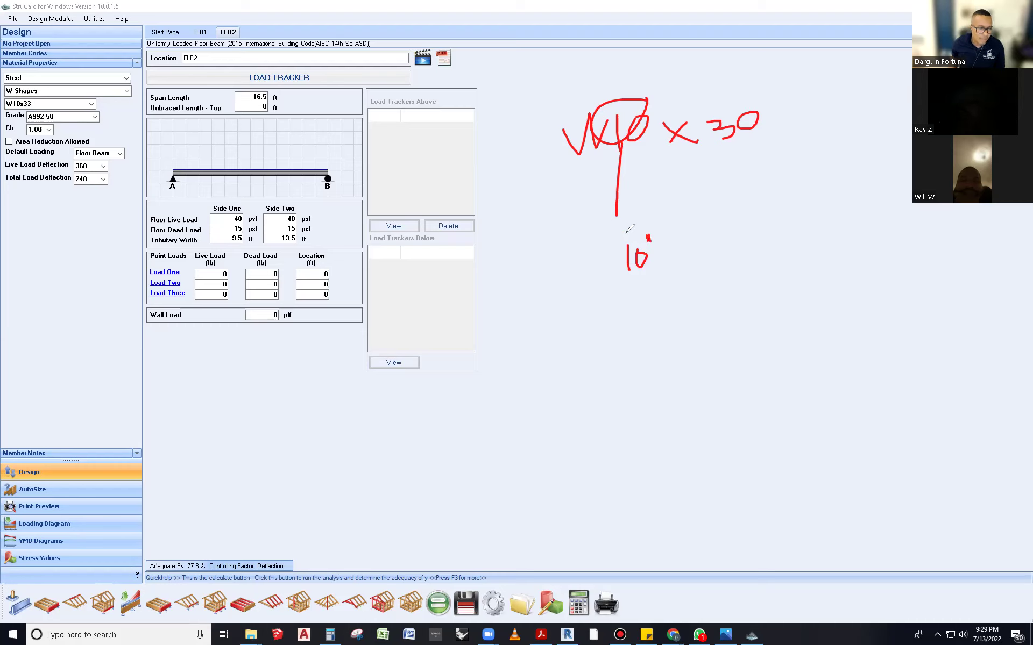
pyautogui.moveTo(789, 91)
pyautogui.mouseDown()
pyautogui.moveTo(742, 90)
pyautogui.moveTo(756, 122)
pyautogui.mouseUp()
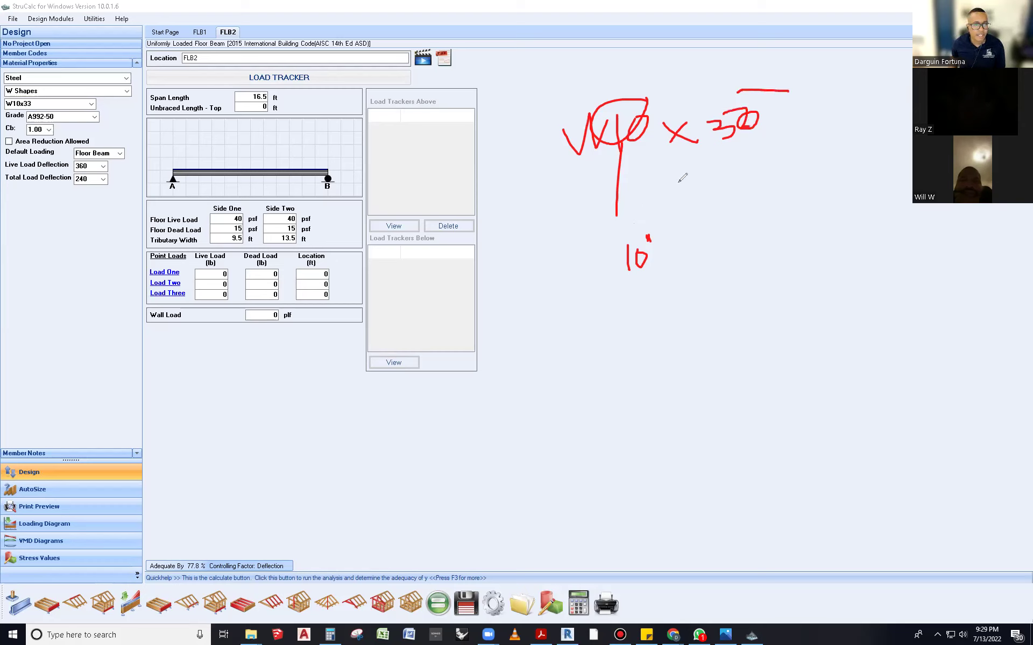
pyautogui.moveTo(709, 148); pyautogui.dragTo(761, 149)
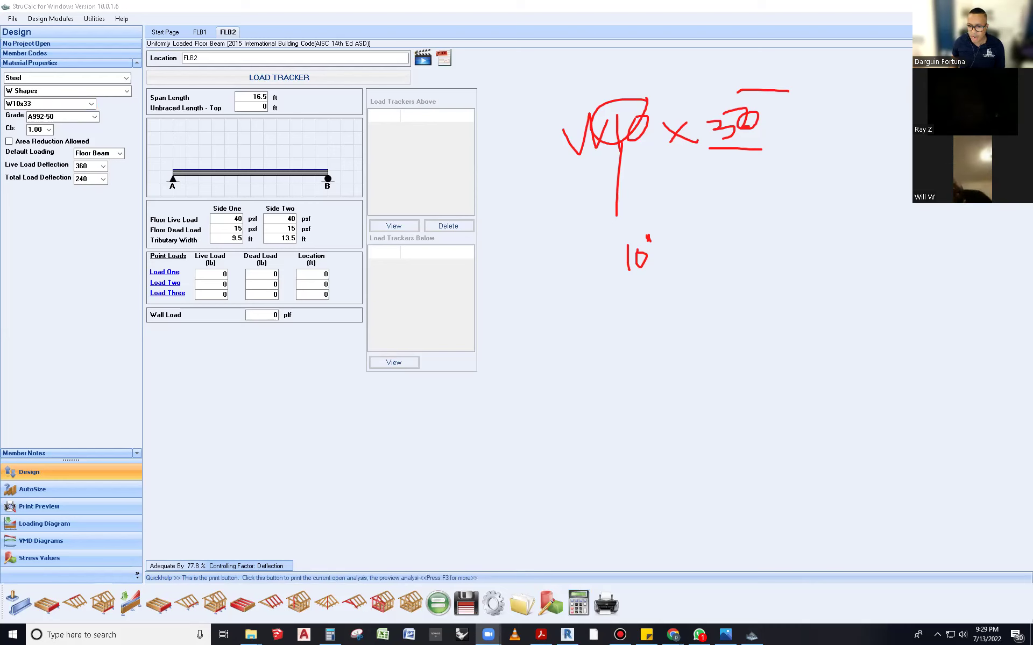
# - Multiply 16.5 by 33 in Calculator to get the steel beam's weight, and close Calculator
pyautogui.click(330, 634)
pyautogui.click(650, 396)
pyautogui.write('16.5*')
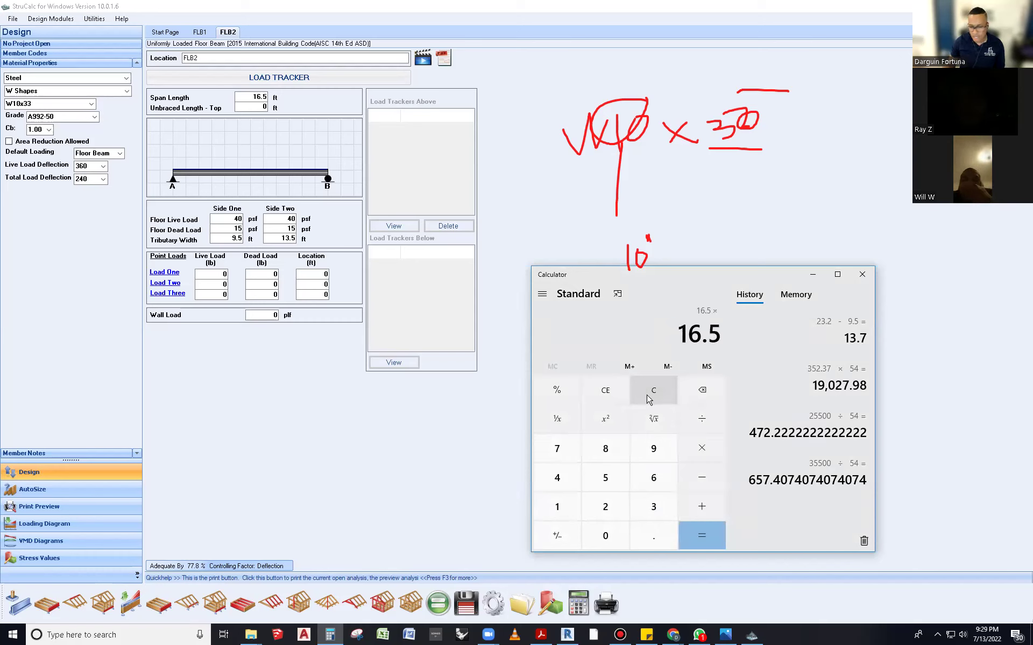
pyautogui.write('33')
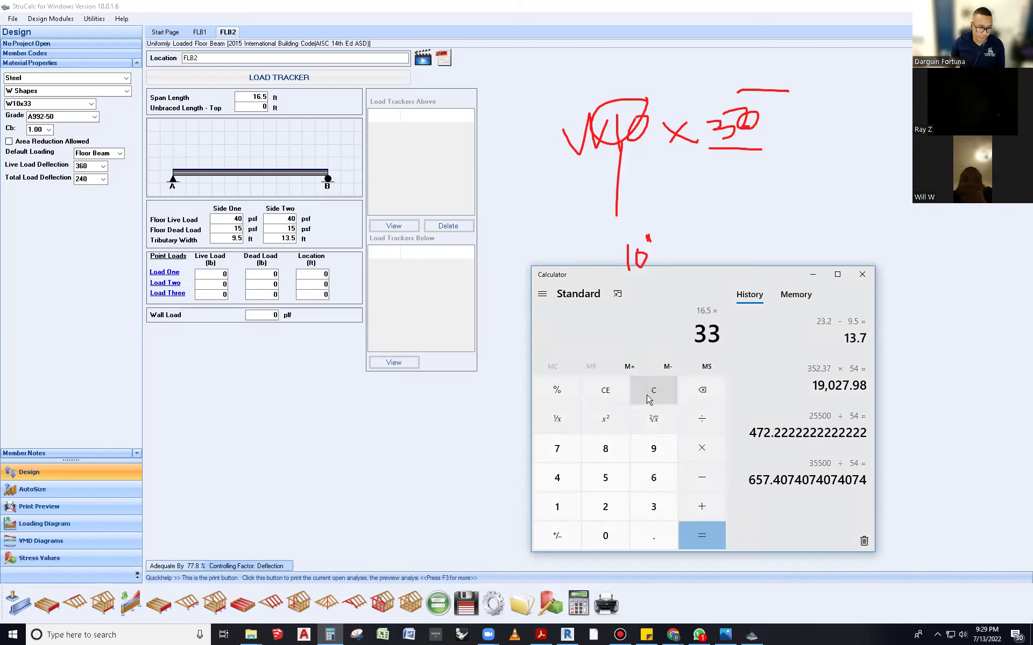
pyautogui.press('Return')
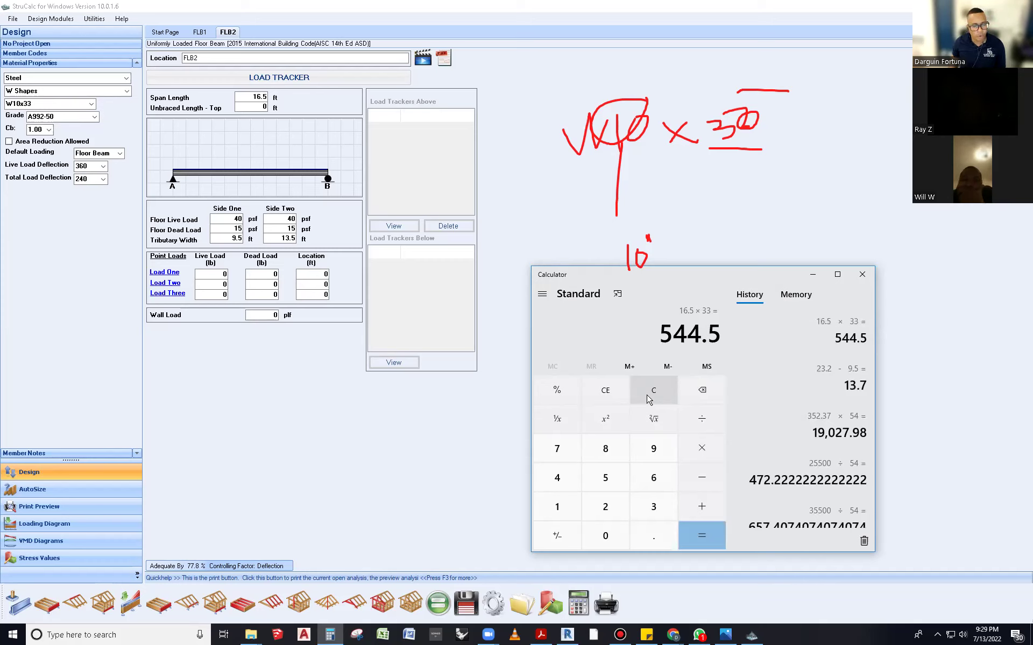
pyautogui.click(650, 396)
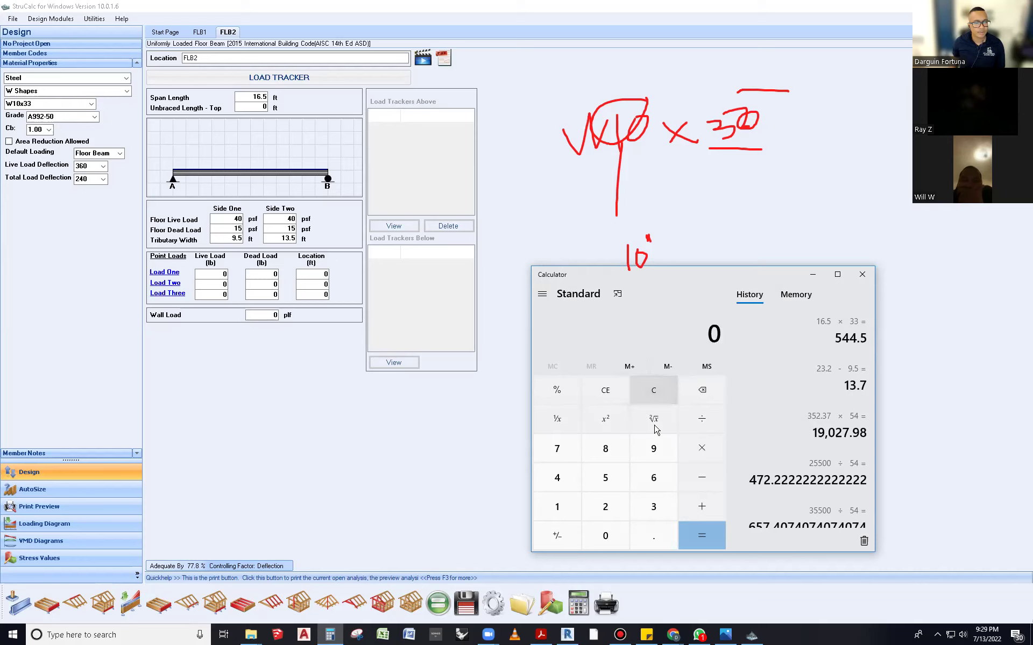
pyautogui.click(649, 395)
pyautogui.click(861, 275)
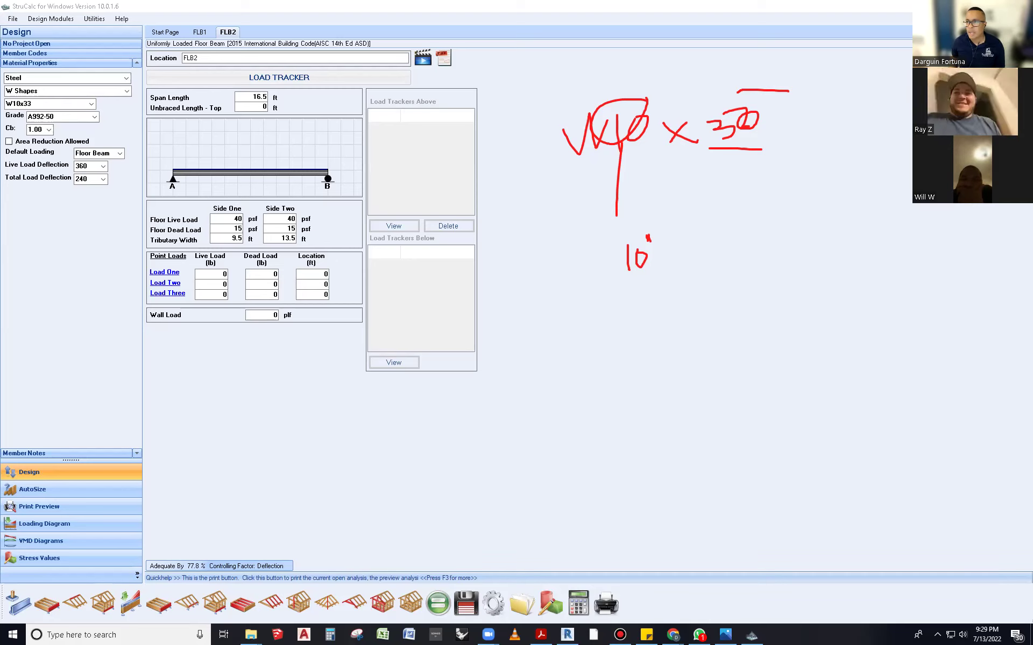
# - Clear the red notes and sketch a steel I-beam in perspective with its flanges, web and receding edges
pyautogui.press('Escape')
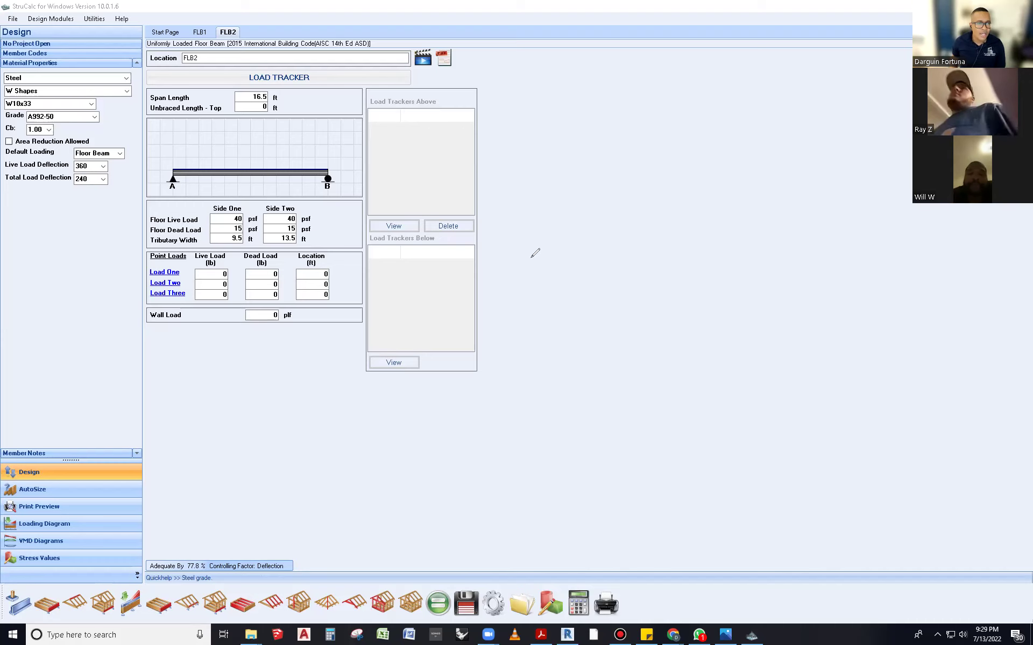
pyautogui.moveTo(527, 249)
pyautogui.mouseDown()
pyautogui.moveTo(675, 189)
pyautogui.moveTo(800, 163)
pyautogui.mouseUp()
pyautogui.moveTo(587, 256)
pyautogui.mouseDown()
pyautogui.moveTo(542, 242)
pyautogui.moveTo(554, 321)
pyautogui.moveTo(593, 336)
pyautogui.mouseUp()
pyautogui.moveTo(504, 303); pyautogui.dragTo(554, 319)
pyautogui.moveTo(588, 254)
pyautogui.mouseDown()
pyautogui.moveTo(546, 251)
pyautogui.moveTo(556, 315)
pyautogui.moveTo(599, 336)
pyautogui.mouseUp()
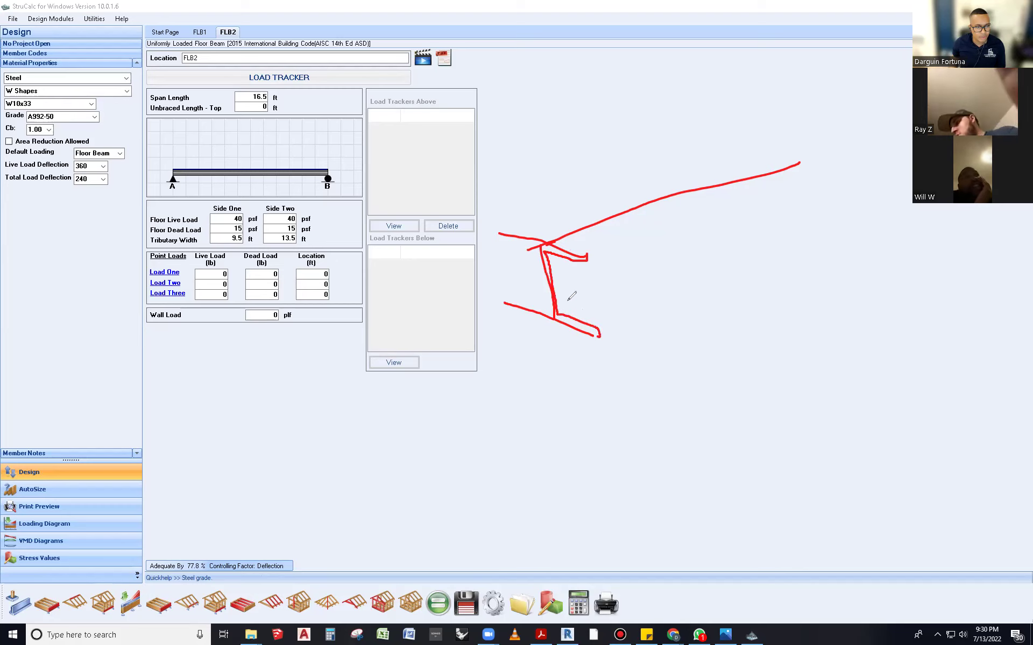
pyautogui.moveTo(505, 234)
pyautogui.mouseDown()
pyautogui.moveTo(506, 244)
pyautogui.moveTo(530, 247)
pyautogui.moveTo(553, 311)
pyautogui.moveTo(501, 302)
pyautogui.mouseUp()
pyautogui.moveTo(586, 256); pyautogui.dragTo(642, 230)
pyautogui.moveTo(752, 203); pyautogui.dragTo(827, 189)
pyautogui.moveTo(586, 258); pyautogui.dragTo(786, 207)
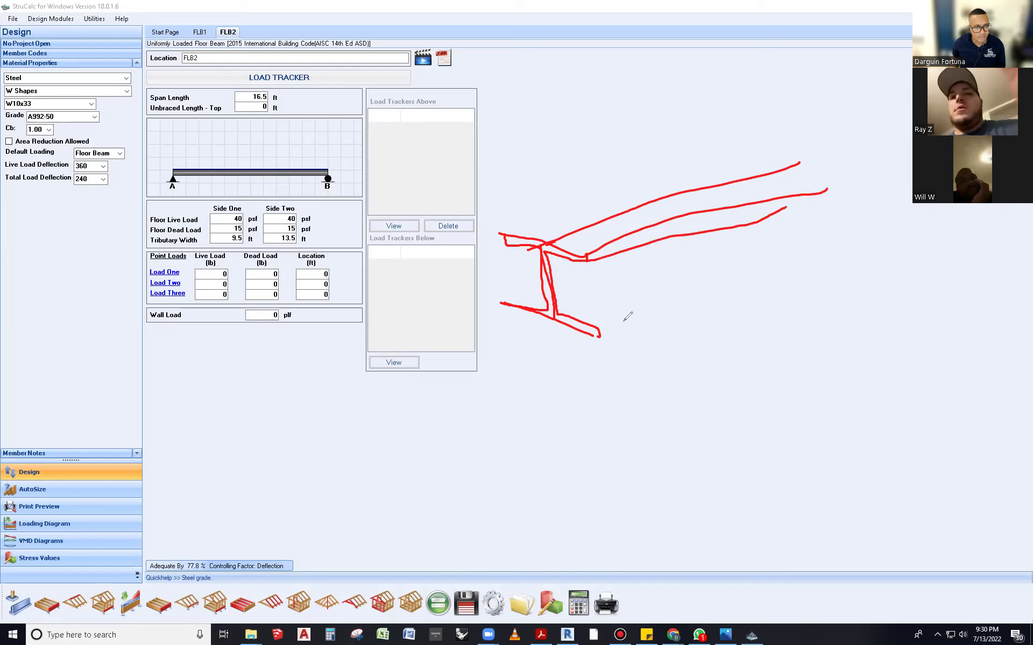
pyautogui.moveTo(597, 329); pyautogui.dragTo(779, 277)
pyautogui.moveTo(597, 333); pyautogui.dragTo(625, 326)
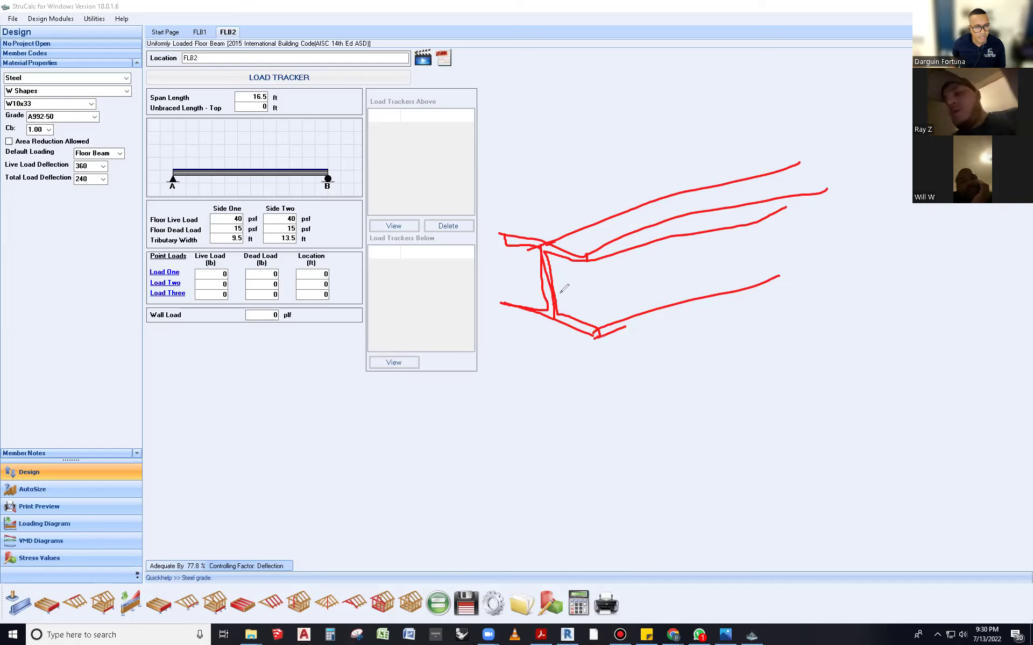
# - Add wood blocking against the I-beam's web, with bolts along it and joists framing into its side
pyautogui.moveTo(560, 251); pyautogui.dragTo(577, 324)
pyautogui.moveTo(573, 257)
pyautogui.mouseDown()
pyautogui.moveTo(562, 306)
pyautogui.moveTo(771, 371)
pyautogui.mouseUp()
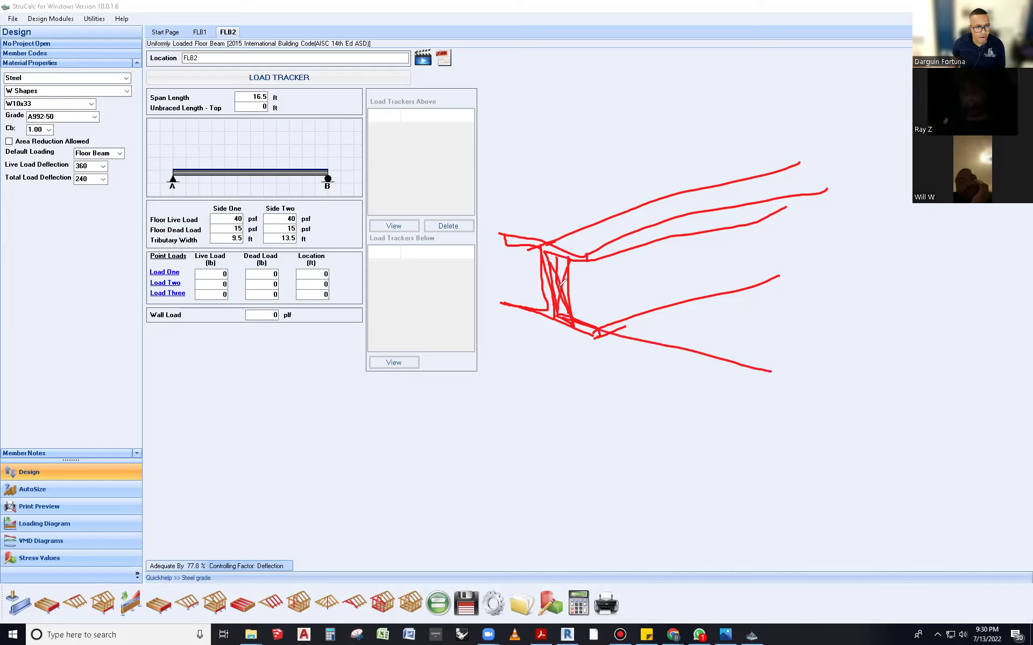
pyautogui.moveTo(573, 313); pyautogui.dragTo(752, 260)
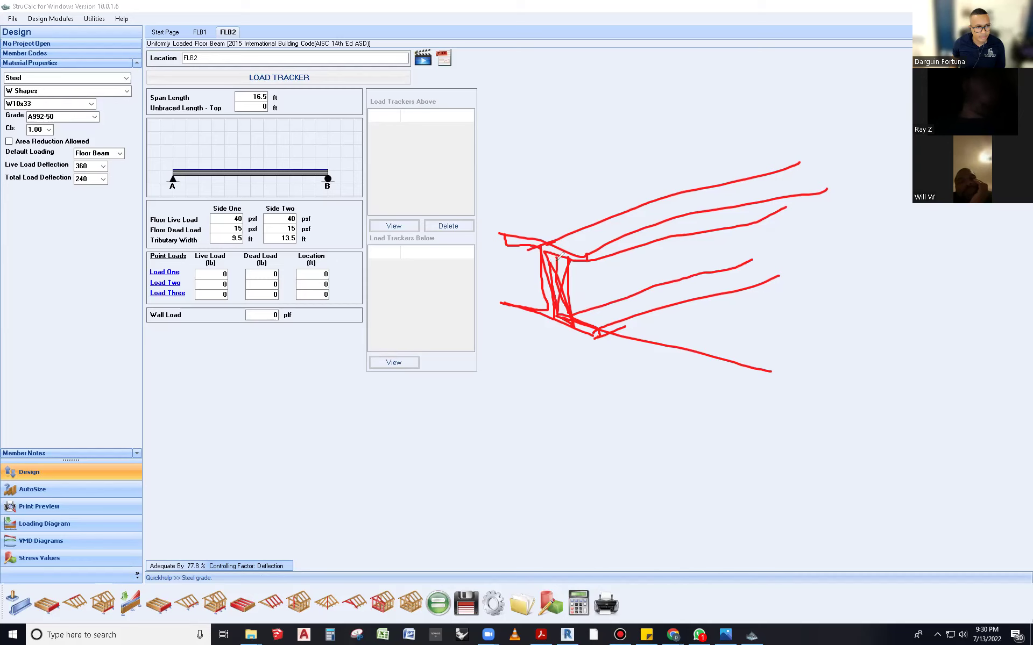
pyautogui.moveTo(586, 283); pyautogui.dragTo(593, 287)
pyautogui.moveTo(612, 274)
pyautogui.mouseDown()
pyautogui.moveTo(626, 279)
pyautogui.moveTo(644, 263)
pyautogui.mouseUp()
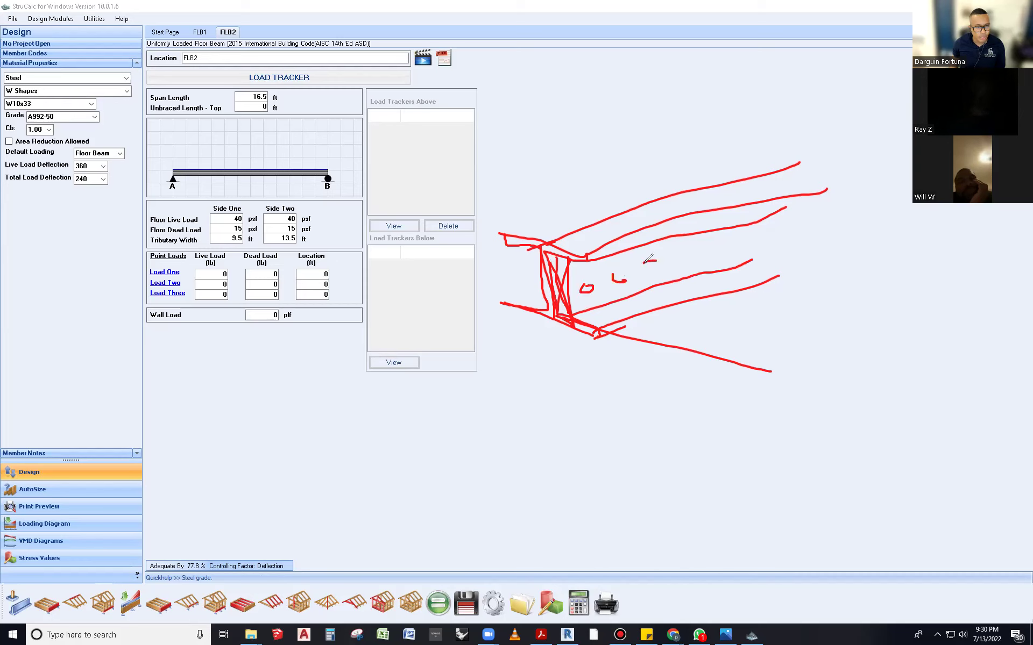
pyautogui.moveTo(572, 261); pyautogui.dragTo(738, 285)
pyautogui.moveTo(572, 273)
pyautogui.mouseDown()
pyautogui.moveTo(564, 282)
pyautogui.moveTo(602, 290)
pyautogui.moveTo(511, 270)
pyautogui.moveTo(556, 259)
pyautogui.mouseUp()
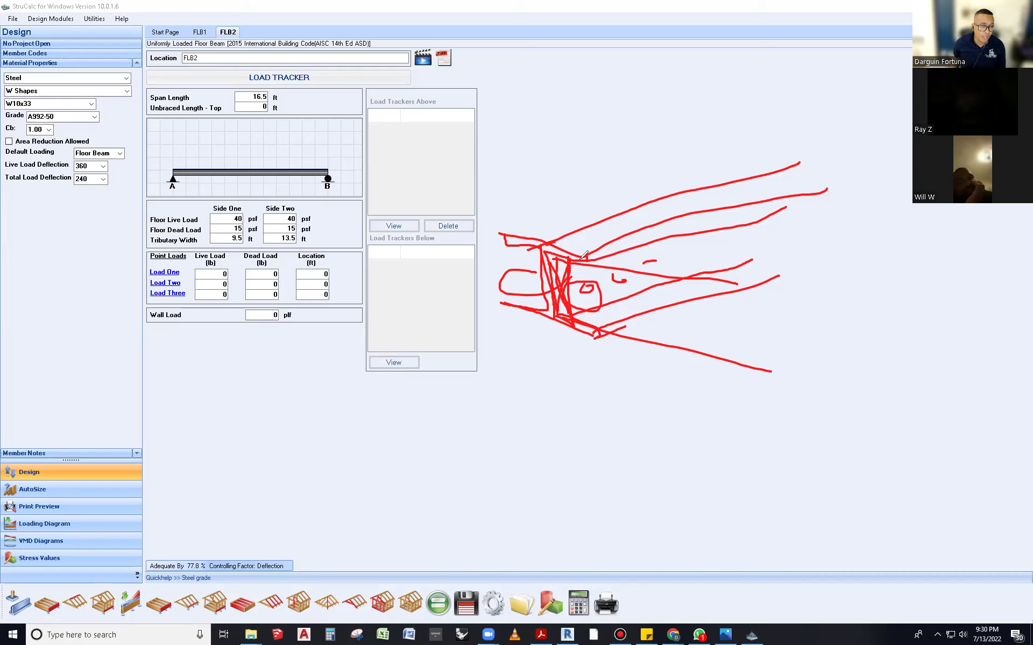
pyautogui.moveTo(595, 263)
pyautogui.mouseDown()
pyautogui.moveTo(591, 253)
pyautogui.moveTo(702, 267)
pyautogui.mouseUp()
pyautogui.moveTo(573, 321); pyautogui.dragTo(741, 378)
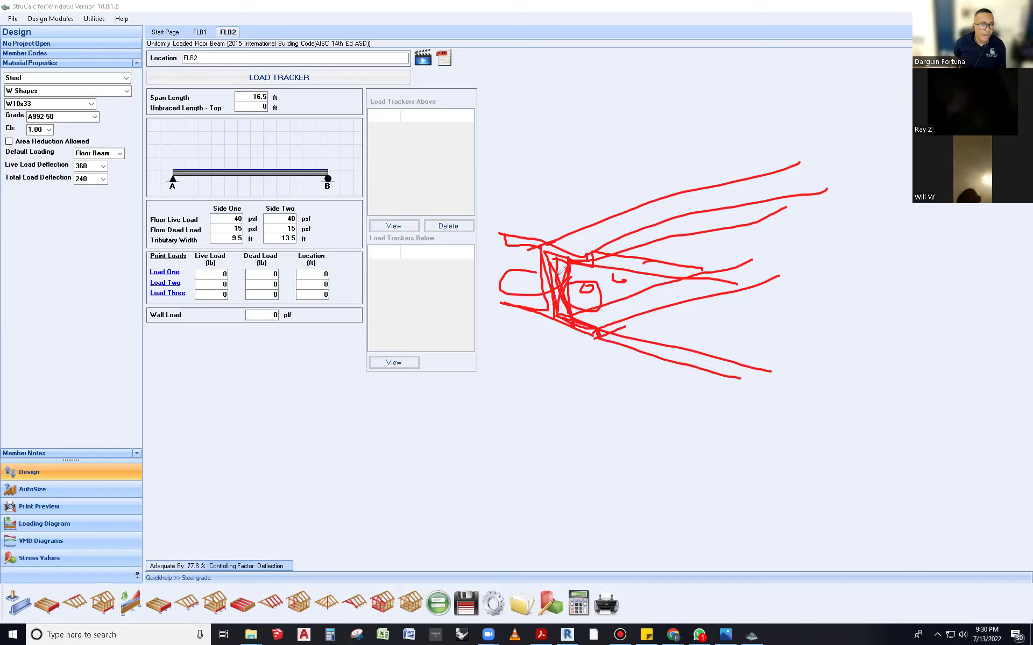
pyautogui.moveTo(577, 253)
pyautogui.mouseDown()
pyautogui.moveTo(637, 285)
pyautogui.moveTo(565, 336)
pyautogui.moveTo(562, 273)
pyautogui.mouseUp()
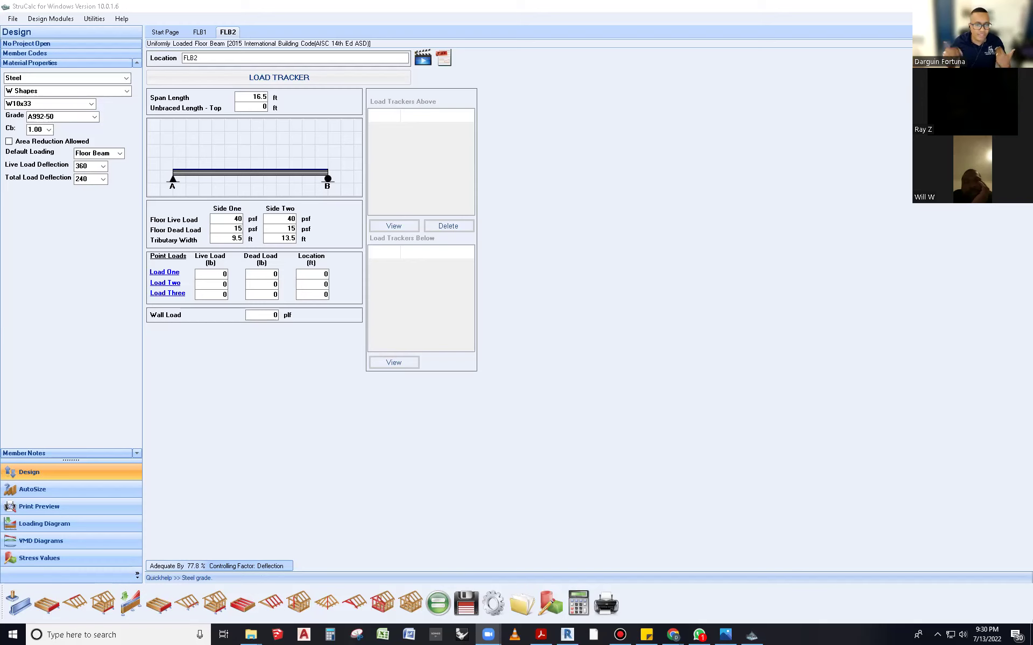
# - Switch to the floor plan in Photos and mark red posts at the stair corner and the middle wall's opposite end
pyautogui.click(725, 634)
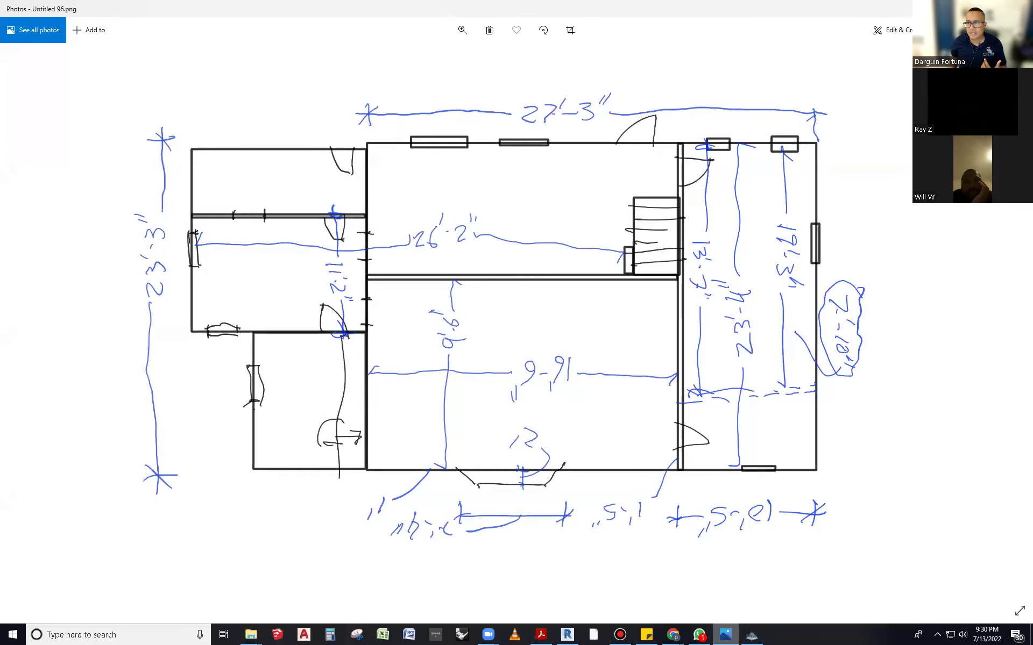
pyautogui.moveTo(627, 275); pyautogui.dragTo(628, 274)
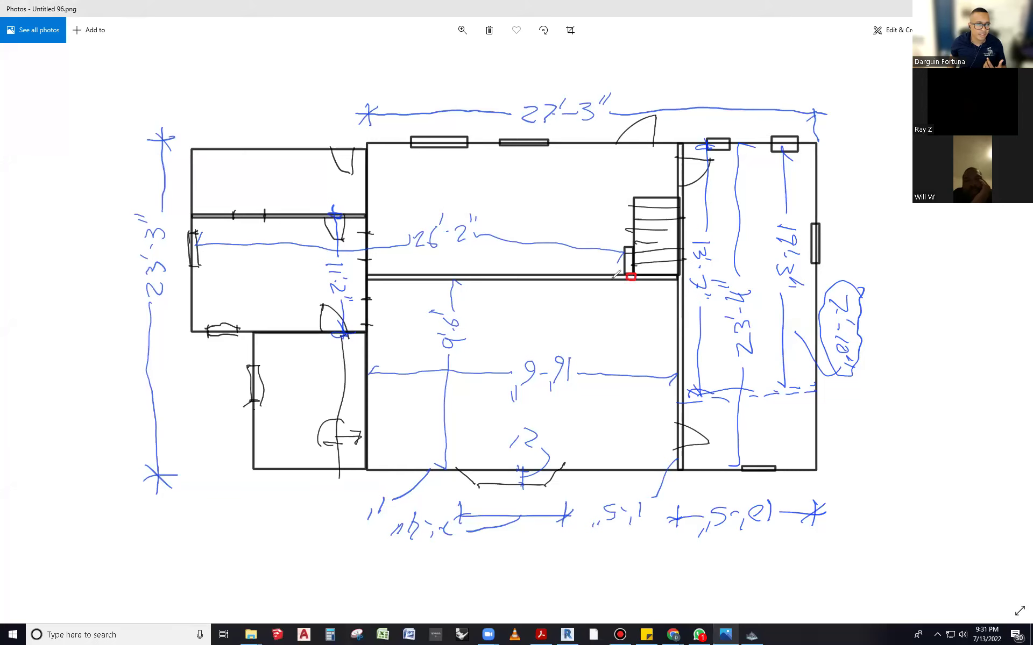
pyautogui.click(360, 274)
pyautogui.moveTo(362, 275); pyautogui.dragTo(372, 276)
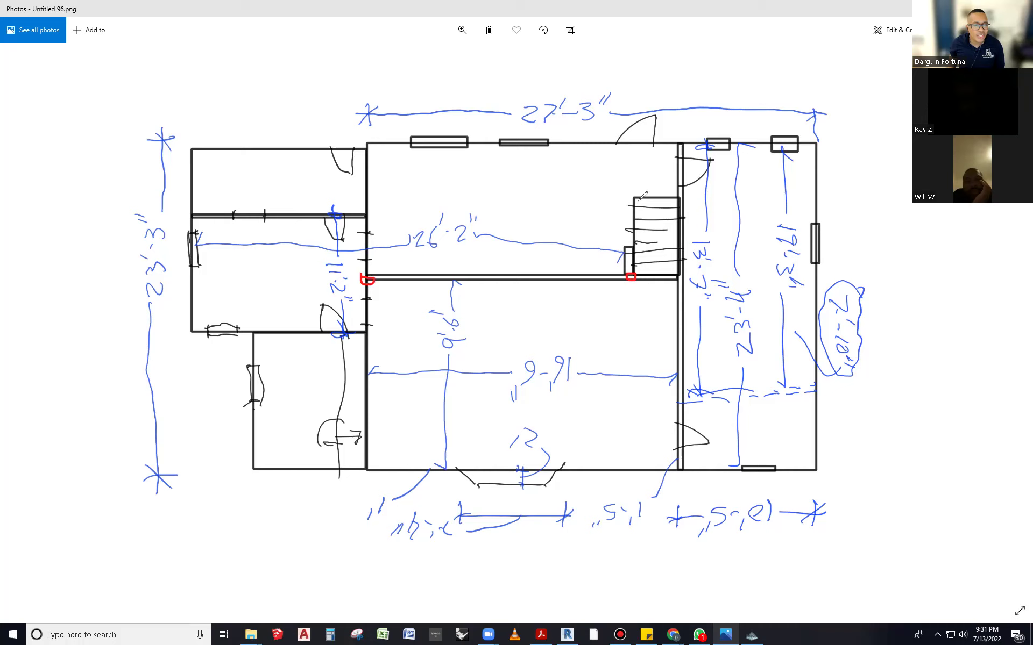
# - Outline the stairs in red, trace the beam as a dashed line along the middle wall and circle its stair end
pyautogui.moveTo(635, 195); pyautogui.dragTo(636, 275)
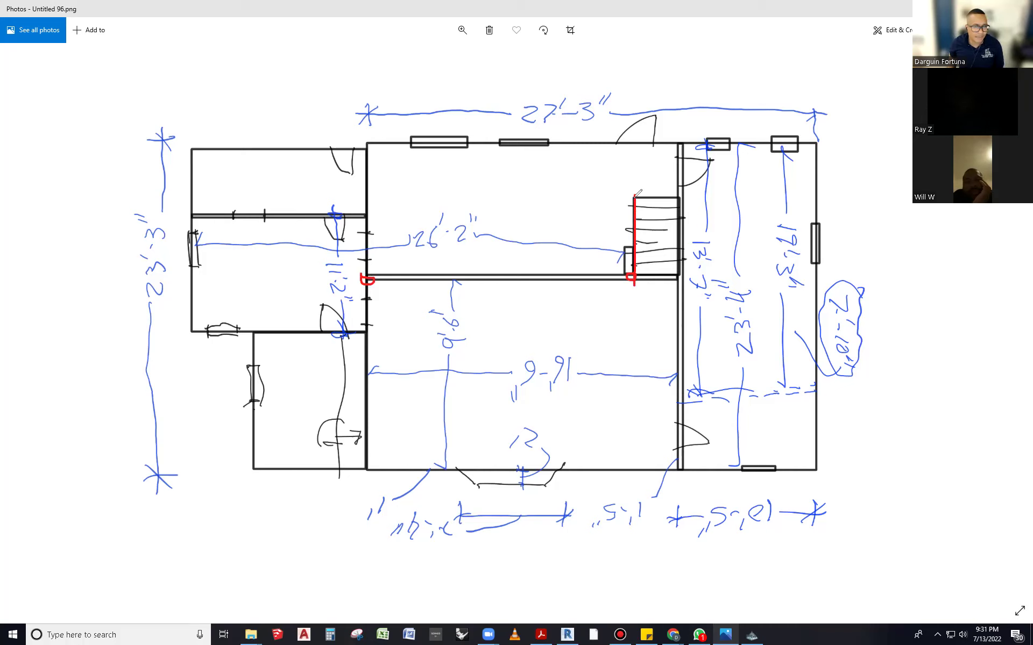
pyautogui.moveTo(635, 198); pyautogui.dragTo(682, 198)
pyautogui.moveTo(641, 277); pyautogui.dragTo(690, 280)
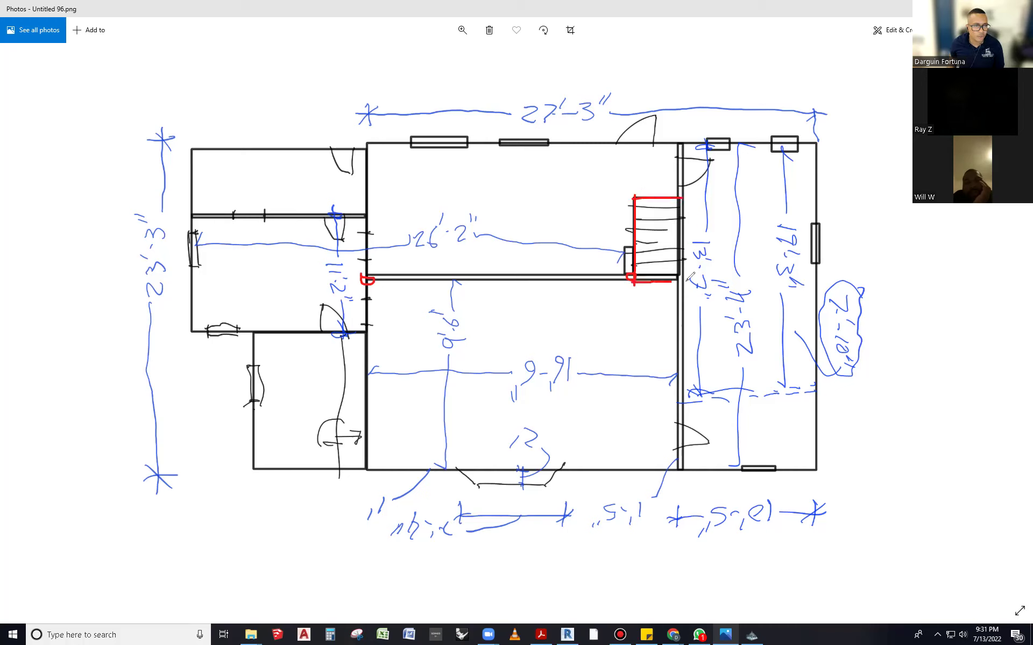
pyautogui.moveTo(682, 198)
pyautogui.mouseDown()
pyautogui.moveTo(682, 280)
pyautogui.moveTo(433, 280)
pyautogui.mouseUp()
pyautogui.moveTo(415, 277); pyautogui.dragTo(376, 276)
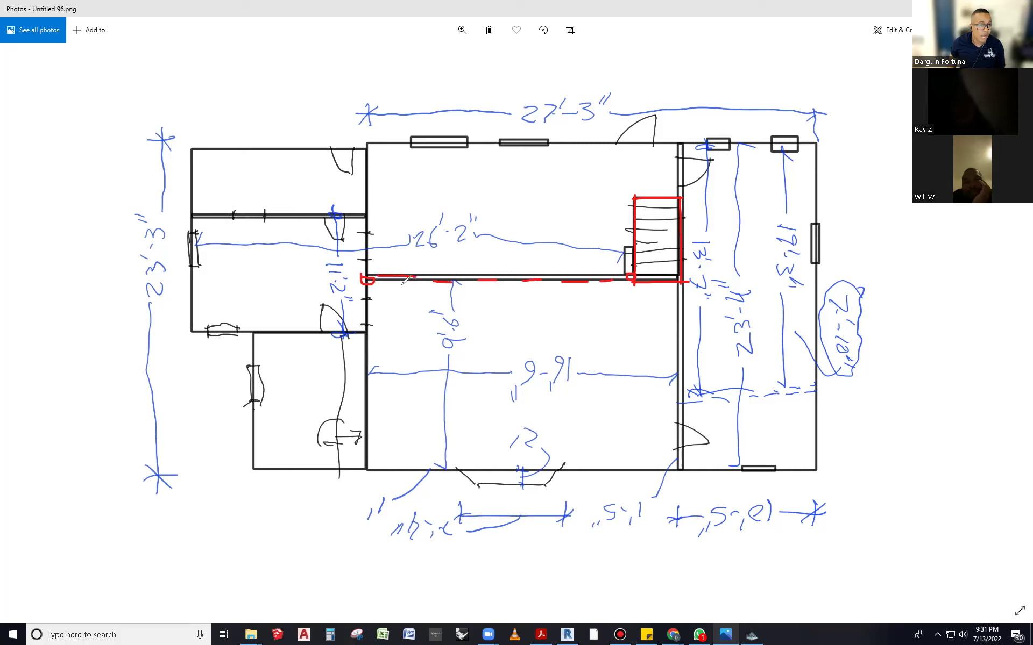
pyautogui.moveTo(609, 270)
pyautogui.mouseDown()
pyautogui.moveTo(672, 281)
pyautogui.moveTo(601, 277)
pyautogui.mouseUp()
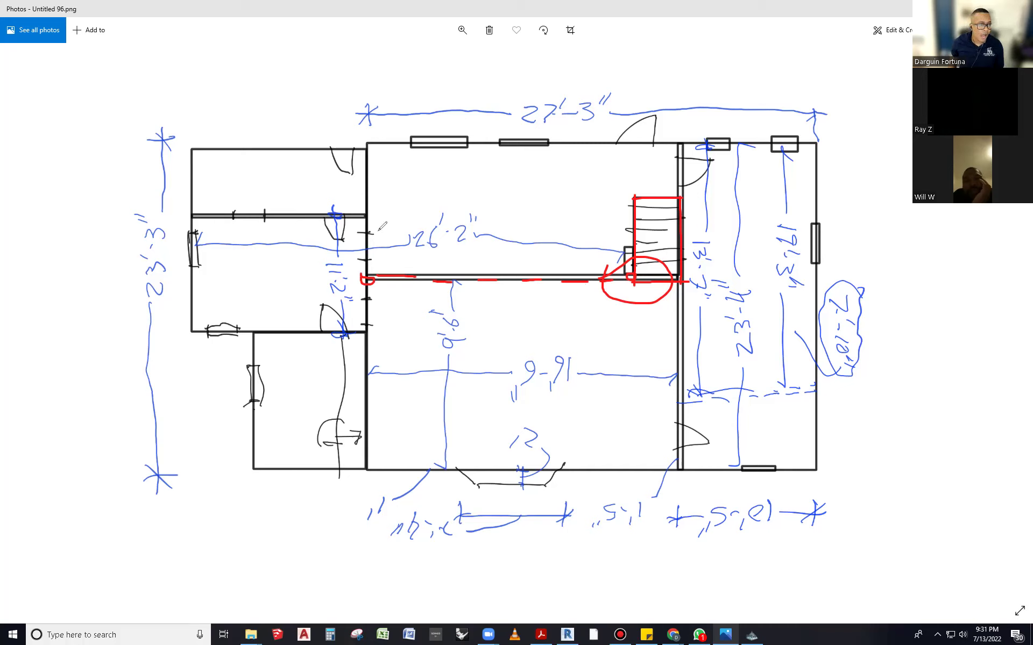
# - Mark posts at both ends of the 11'-2" opening, circle that dimension and draw joist lines across the adjoining room
pyautogui.moveTo(363, 214); pyautogui.dragTo(361, 214)
pyautogui.moveTo(362, 331)
pyautogui.mouseDown()
pyautogui.moveTo(355, 340)
pyautogui.moveTo(362, 331)
pyautogui.mouseUp()
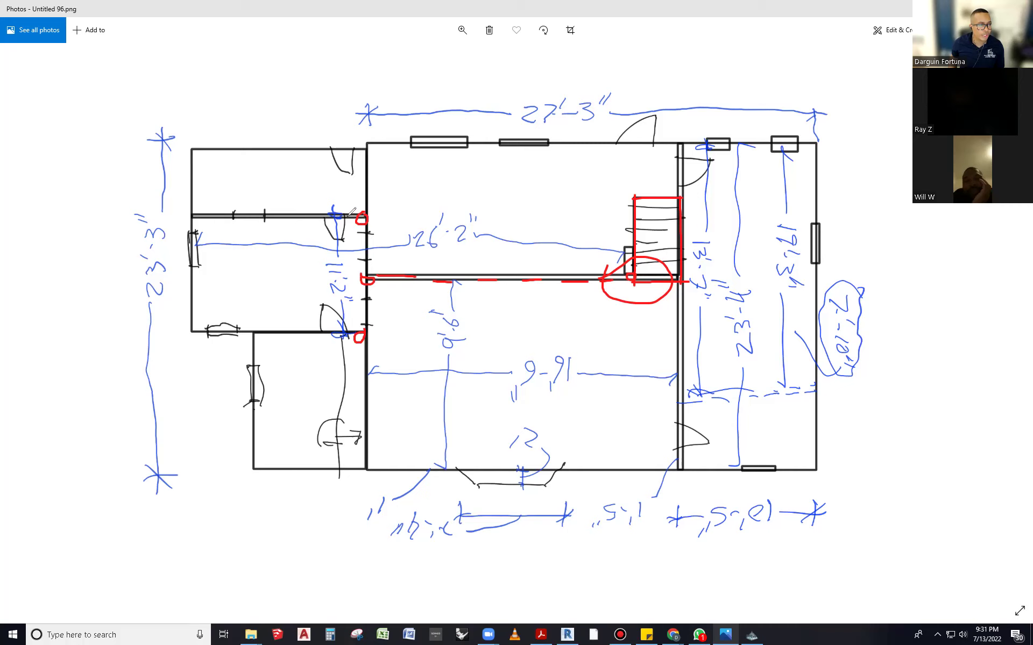
pyautogui.moveTo(337, 261)
pyautogui.mouseDown()
pyautogui.moveTo(316, 277)
pyautogui.moveTo(343, 295)
pyautogui.moveTo(347, 257)
pyautogui.mouseUp()
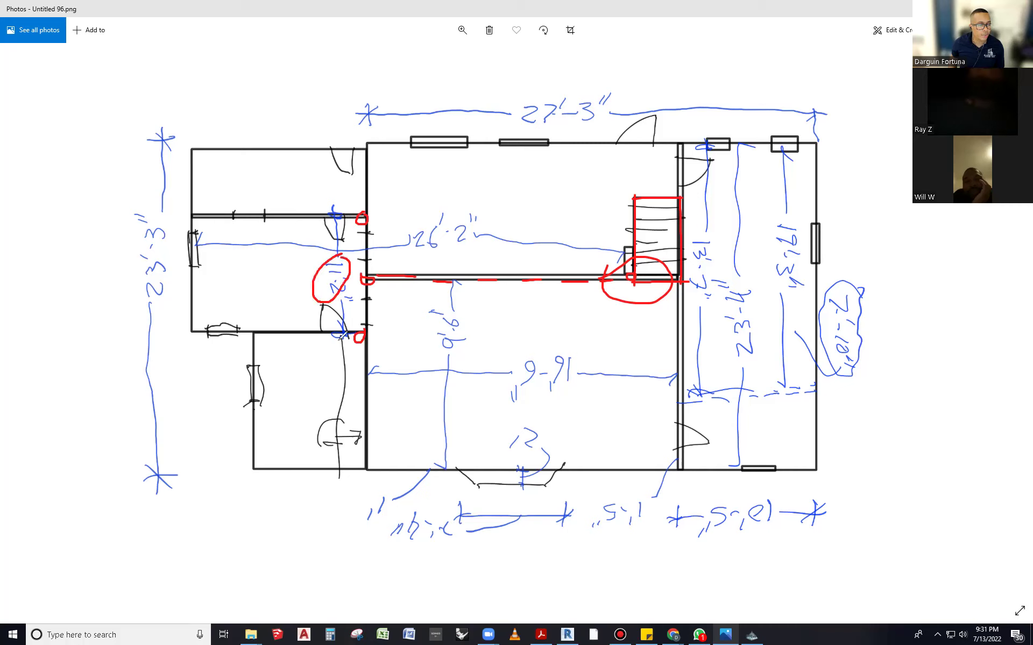
pyautogui.moveTo(278, 217)
pyautogui.mouseDown()
pyautogui.moveTo(267, 341)
pyautogui.moveTo(250, 321)
pyautogui.mouseUp()
pyautogui.moveTo(227, 218)
pyautogui.mouseDown()
pyautogui.moveTo(225, 343)
pyautogui.moveTo(215, 229)
pyautogui.moveTo(222, 312)
pyautogui.mouseUp()
pyautogui.moveTo(312, 215); pyautogui.dragTo(309, 356)
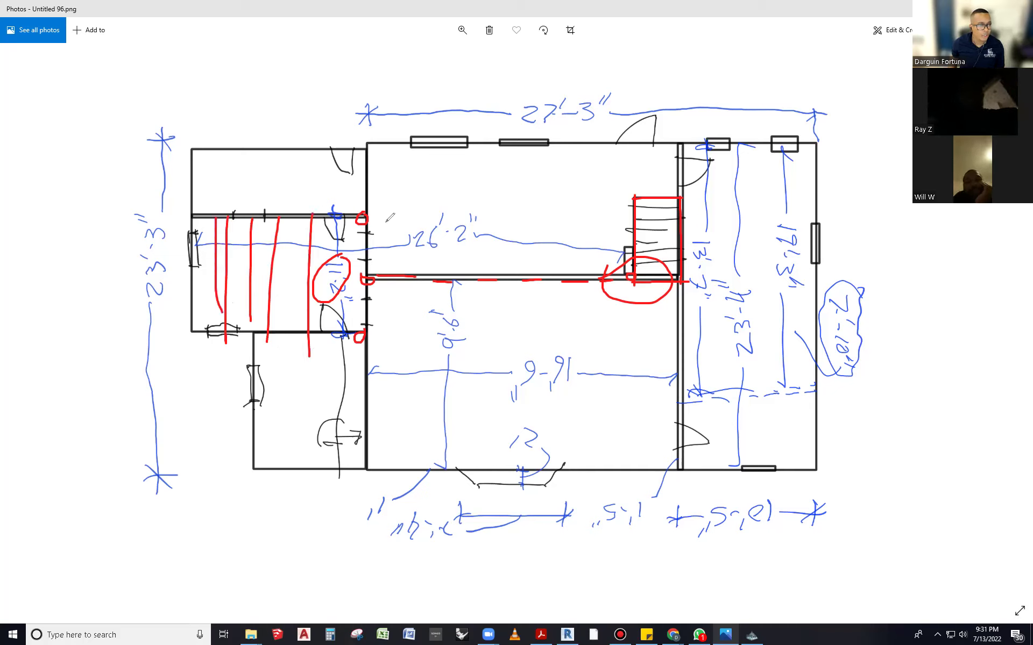
# - Circle the full wall containing the 11'-2" opening and the opening itself, and clear all red markings
pyautogui.moveTo(368, 138)
pyautogui.mouseDown()
pyautogui.moveTo(326, 295)
pyautogui.moveTo(338, 463)
pyautogui.moveTo(397, 245)
pyautogui.moveTo(362, 129)
pyautogui.moveTo(337, 237)
pyautogui.moveTo(359, 346)
pyautogui.mouseUp()
pyautogui.moveTo(398, 276)
pyautogui.mouseDown()
pyautogui.moveTo(370, 212)
pyautogui.moveTo(386, 247)
pyautogui.mouseUp()
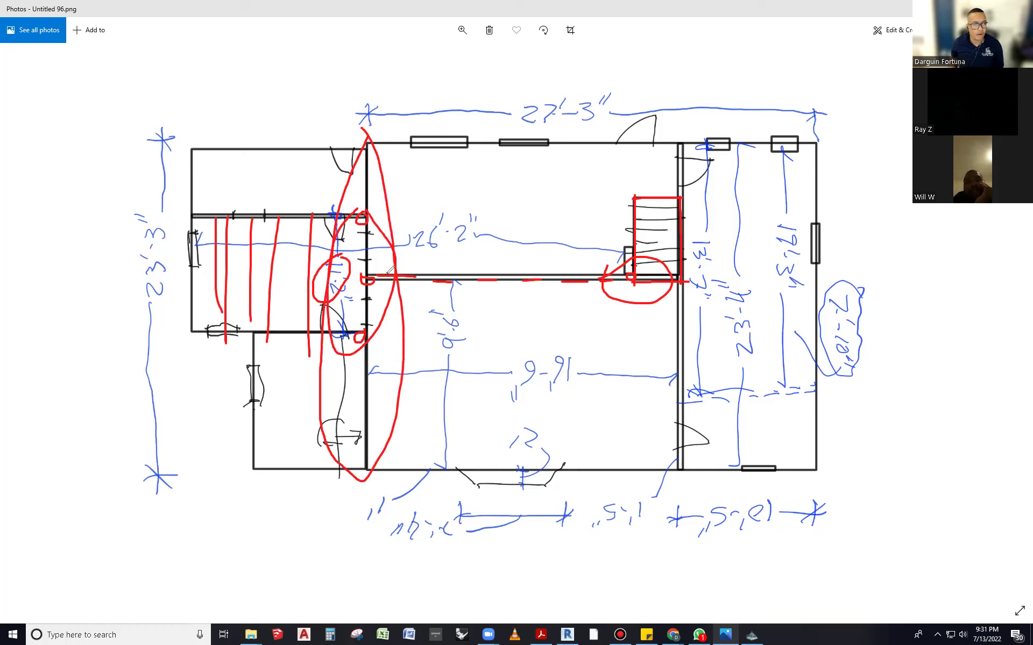
pyautogui.press('Delete')
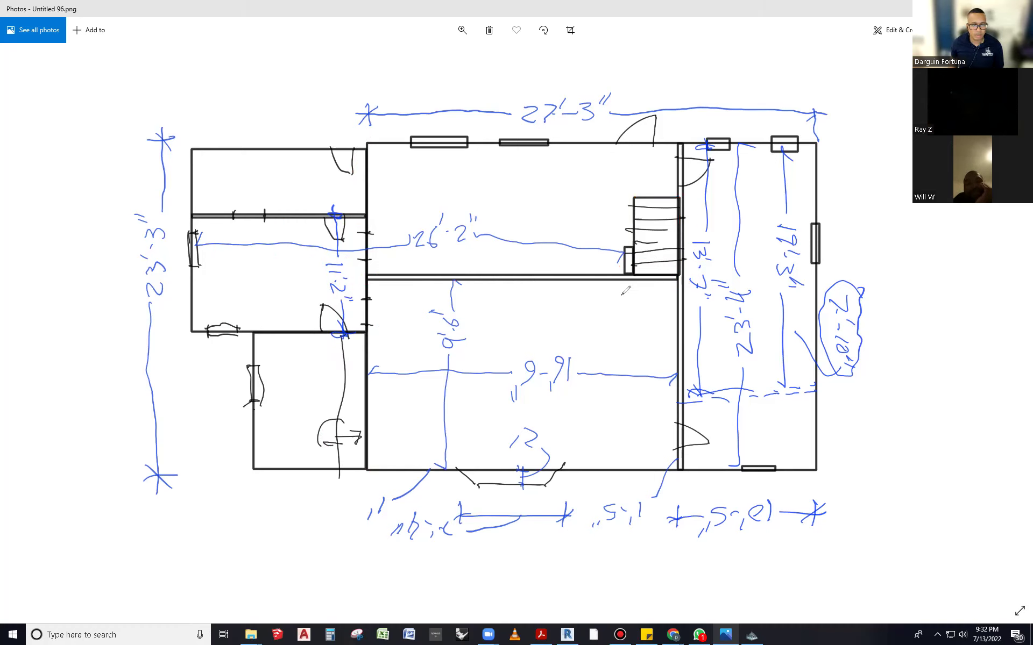
# - Circle the 11'-2" opening and mark the middle wall's end beside the stairs in red
pyautogui.moveTo(363, 215)
pyautogui.mouseDown()
pyautogui.moveTo(346, 350)
pyautogui.moveTo(366, 235)
pyautogui.mouseUp()
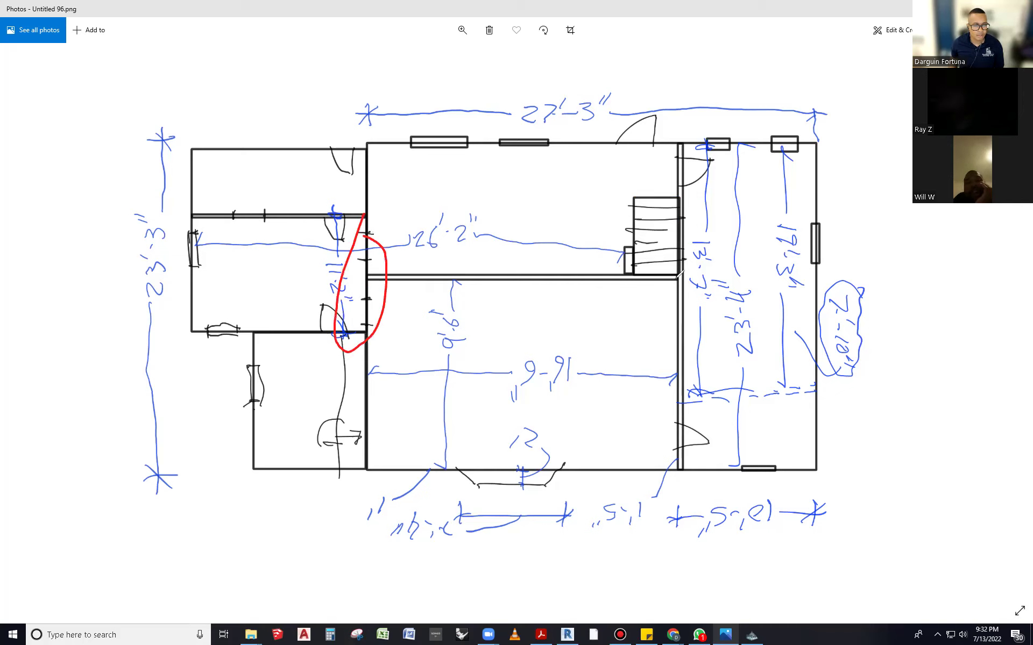
pyautogui.moveTo(679, 273)
pyautogui.mouseDown()
pyautogui.moveTo(471, 268)
pyautogui.moveTo(359, 279)
pyautogui.moveTo(529, 295)
pyautogui.moveTo(654, 294)
pyautogui.moveTo(673, 267)
pyautogui.mouseUp()
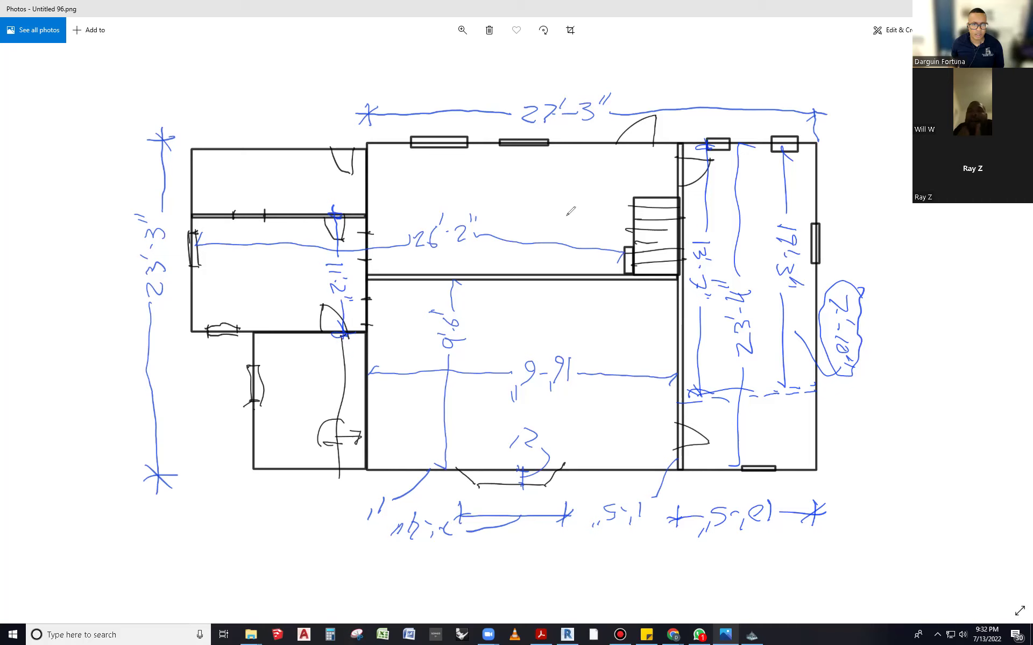
# - Circle the 11'-2" opening in red, draw access lines through the rooms beside it, and clear the markings
pyautogui.moveTo(368, 211)
pyautogui.mouseDown()
pyautogui.moveTo(350, 234)
pyautogui.moveTo(342, 318)
pyautogui.moveTo(389, 304)
pyautogui.moveTo(371, 229)
pyautogui.mouseUp()
pyautogui.moveTo(335, 115)
pyautogui.mouseDown()
pyautogui.moveTo(329, 181)
pyautogui.moveTo(301, 194)
pyautogui.moveTo(308, 199)
pyautogui.mouseUp()
pyautogui.moveTo(328, 196); pyautogui.dragTo(333, 266)
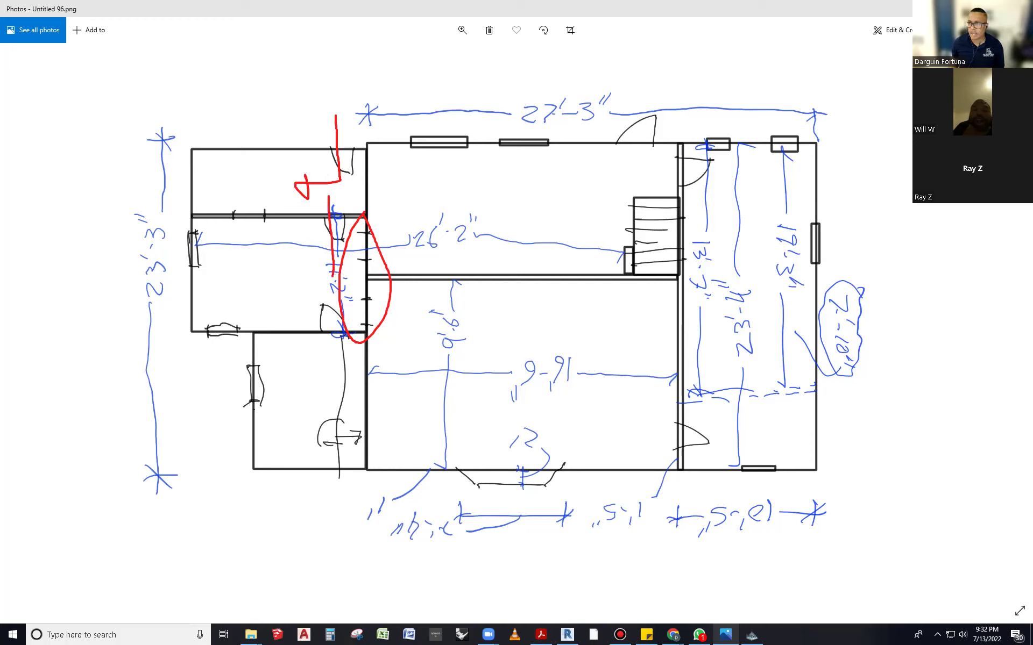
pyautogui.press('e')
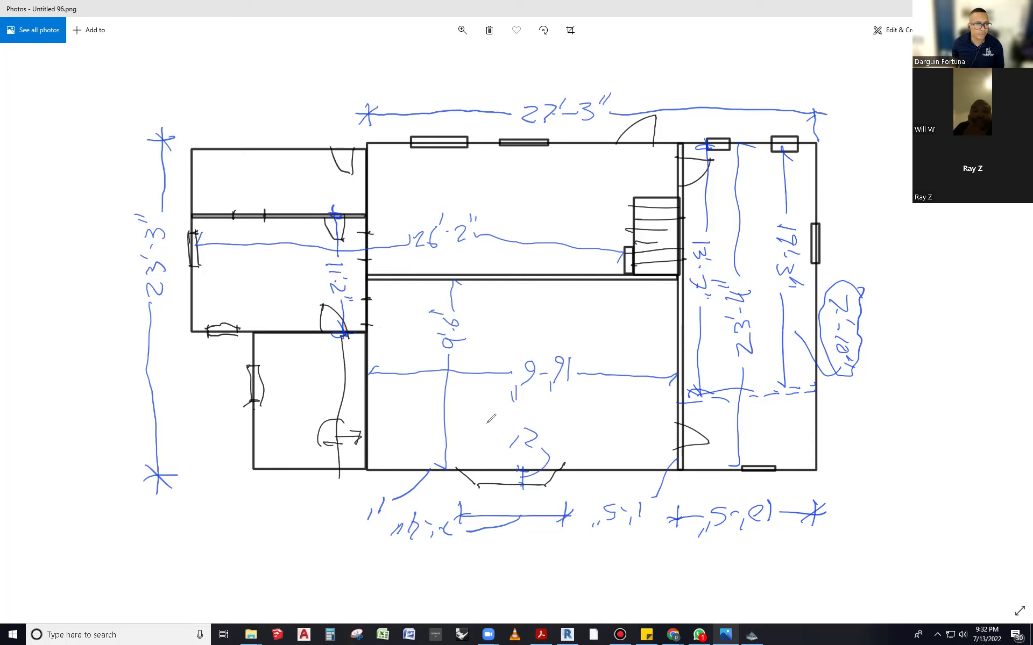
# - Circle the long room beyond the stairs in red, outline its far end below the dashed line, and mark the stairs with an arrow
pyautogui.moveTo(686, 142)
pyautogui.mouseDown()
pyautogui.moveTo(637, 430)
pyautogui.moveTo(799, 180)
pyautogui.moveTo(709, 167)
pyautogui.mouseUp()
pyautogui.moveTo(807, 385)
pyautogui.mouseDown()
pyautogui.moveTo(693, 386)
pyautogui.moveTo(680, 464)
pyautogui.moveTo(823, 414)
pyautogui.moveTo(819, 381)
pyautogui.mouseUp()
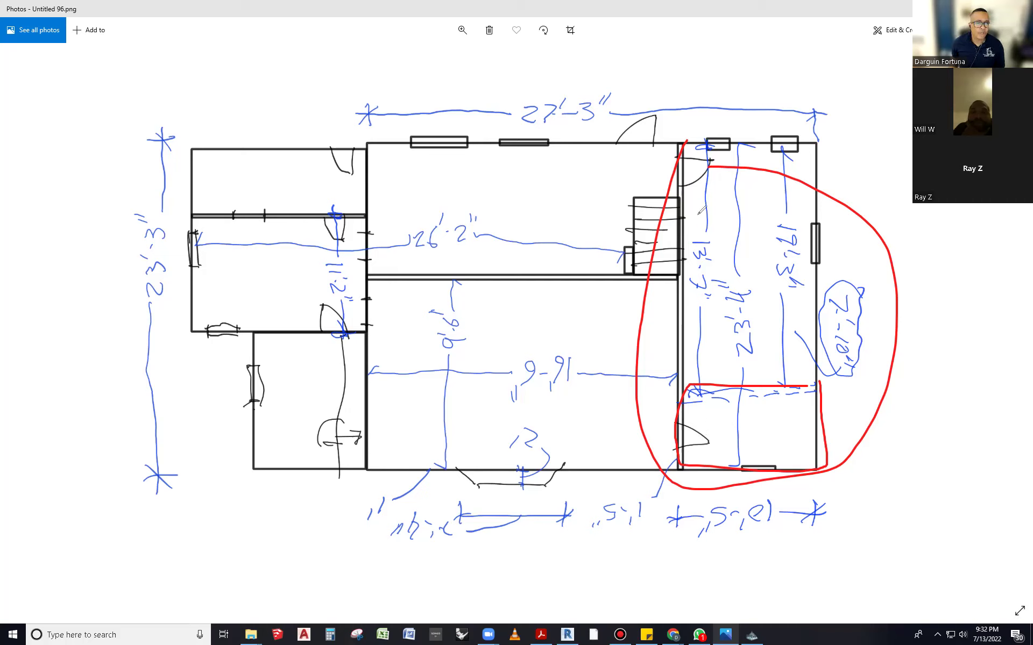
pyautogui.moveTo(647, 67)
pyautogui.mouseDown()
pyautogui.moveTo(640, 289)
pyautogui.moveTo(679, 204)
pyautogui.moveTo(635, 210)
pyautogui.mouseUp()
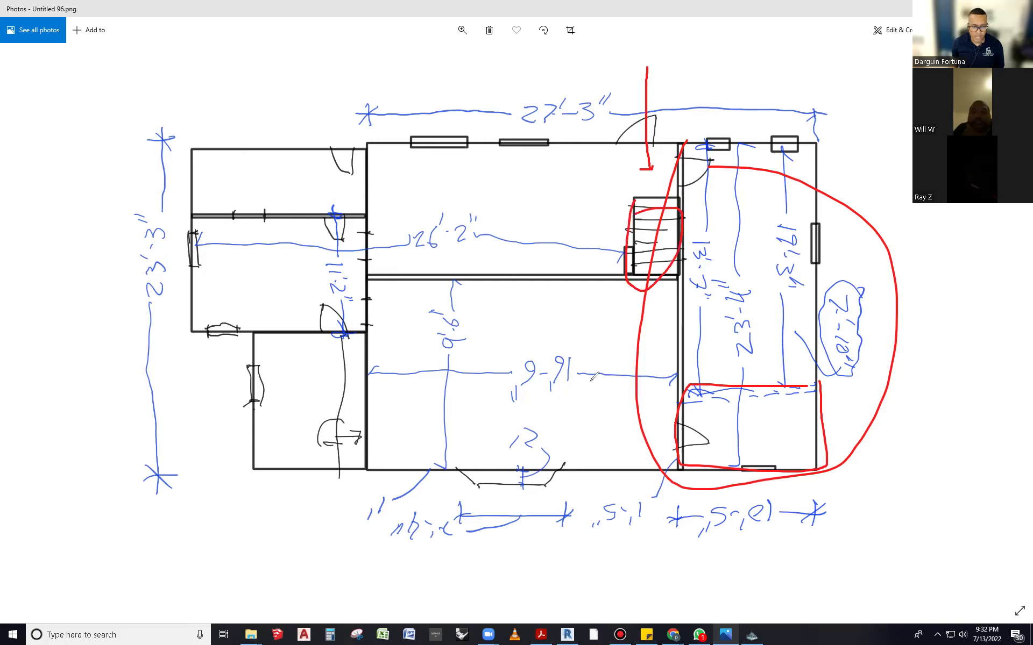
# - Draw red arrows through the long room's two doors, mark spots in its outlined end area, and circle the stairs
pyautogui.moveTo(651, 178)
pyautogui.mouseDown()
pyautogui.moveTo(718, 192)
pyautogui.moveTo(709, 204)
pyautogui.mouseUp()
pyautogui.moveTo(801, 376)
pyautogui.mouseDown()
pyautogui.moveTo(786, 388)
pyautogui.moveTo(798, 395)
pyautogui.moveTo(766, 386)
pyautogui.moveTo(729, 473)
pyautogui.moveTo(724, 404)
pyautogui.mouseUp()
pyautogui.moveTo(712, 435); pyautogui.dragTo(630, 430)
pyautogui.moveTo(655, 208)
pyautogui.mouseDown()
pyautogui.moveTo(623, 301)
pyautogui.moveTo(652, 221)
pyautogui.mouseUp()
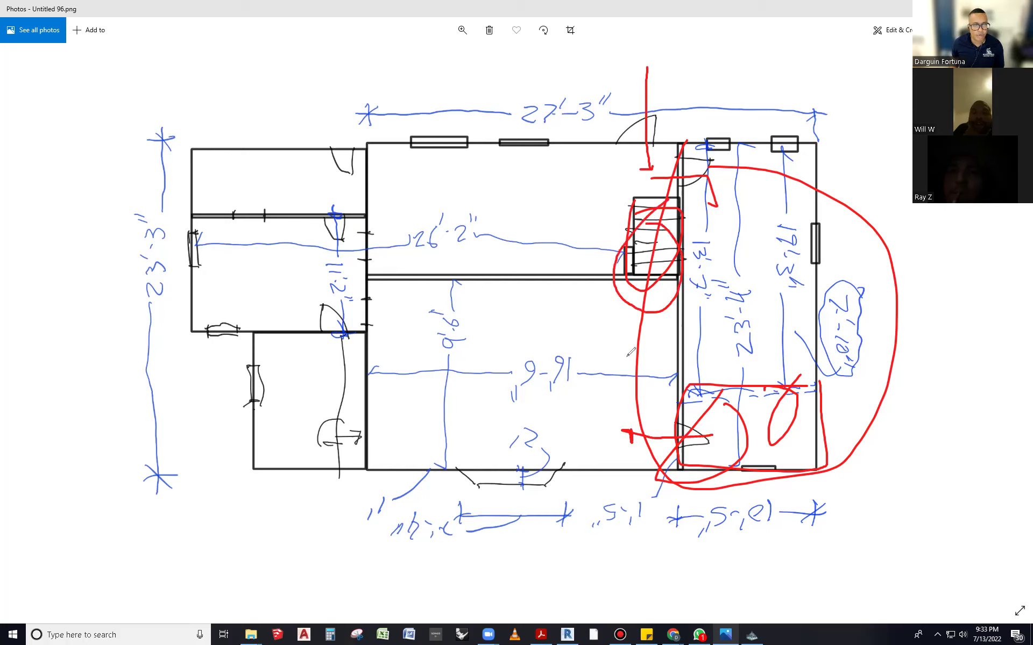
# - Outline the strip around the door of the small room opposite the long room, mark the bay window wall, and clear all red markings
pyautogui.moveTo(370, 377)
pyautogui.mouseDown()
pyautogui.moveTo(339, 379)
pyautogui.moveTo(328, 463)
pyautogui.mouseUp()
pyautogui.moveTo(350, 379); pyautogui.dragTo(367, 466)
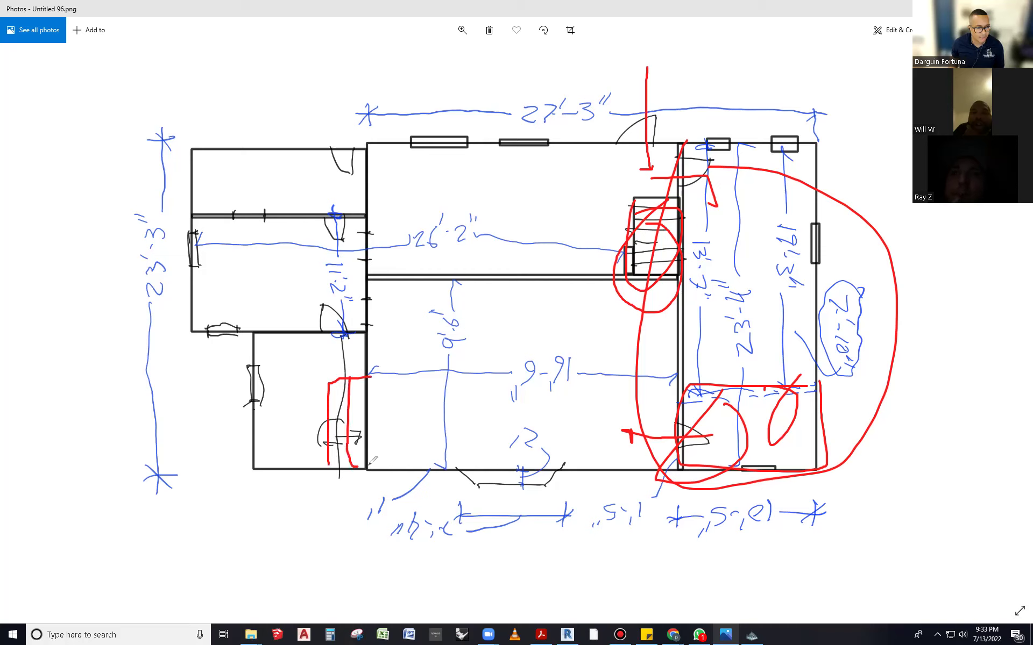
pyautogui.moveTo(448, 469)
pyautogui.mouseDown()
pyautogui.moveTo(504, 493)
pyautogui.moveTo(562, 492)
pyautogui.moveTo(575, 469)
pyautogui.mouseUp()
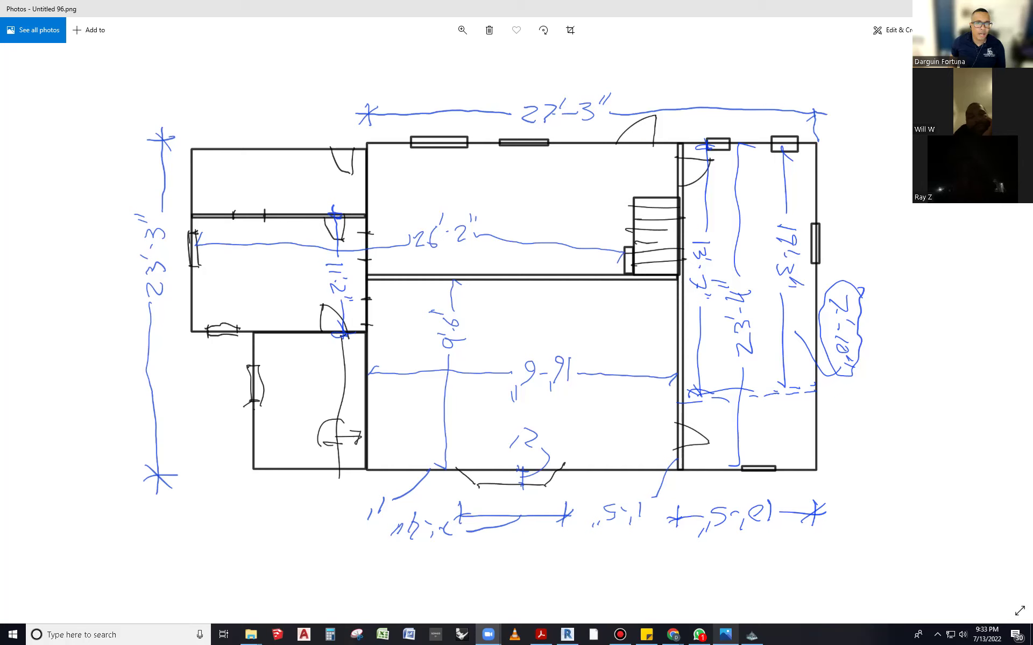
# - Switch to StruCalc and review the FLB2 steel floor beam setup
pyautogui.hotkey('alt', 'Tab')
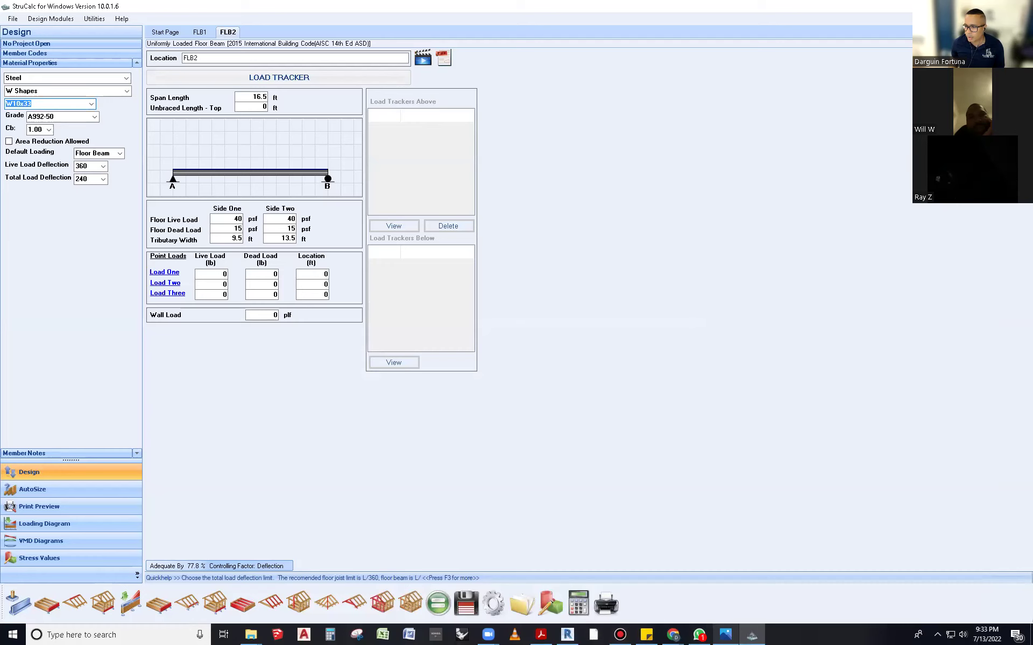
pyautogui.hotkey('alt', 'Tab')
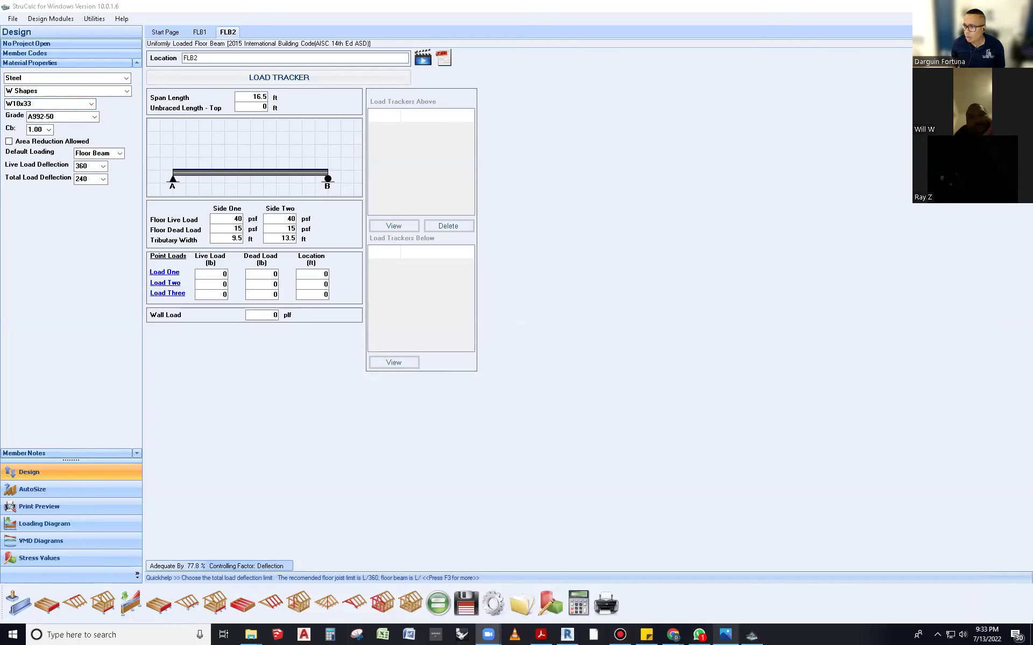